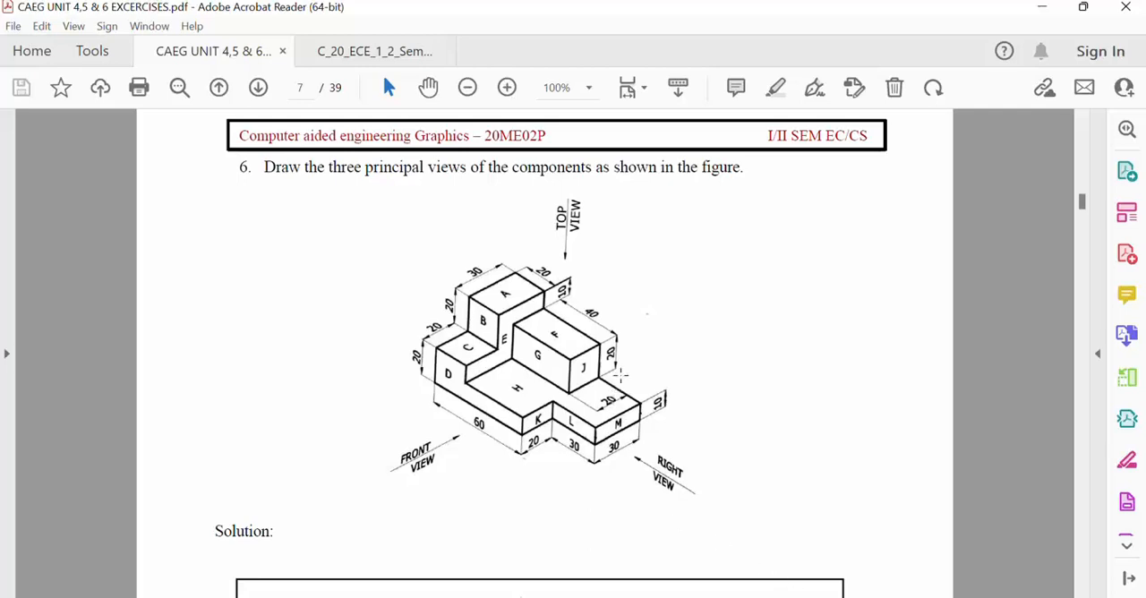
- Review the exercise 6 figure, switch to Solid Edge and create a part from the iso metric part.par template
scroll(598, 375, up, 1)
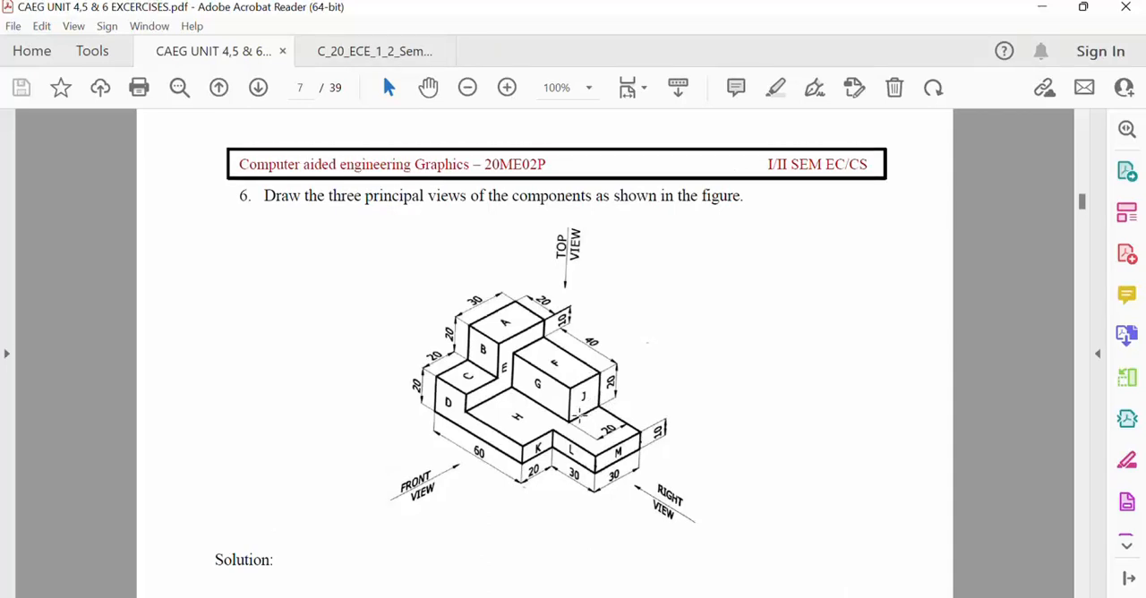
ctrl+scroll(580, 414, up, 3)
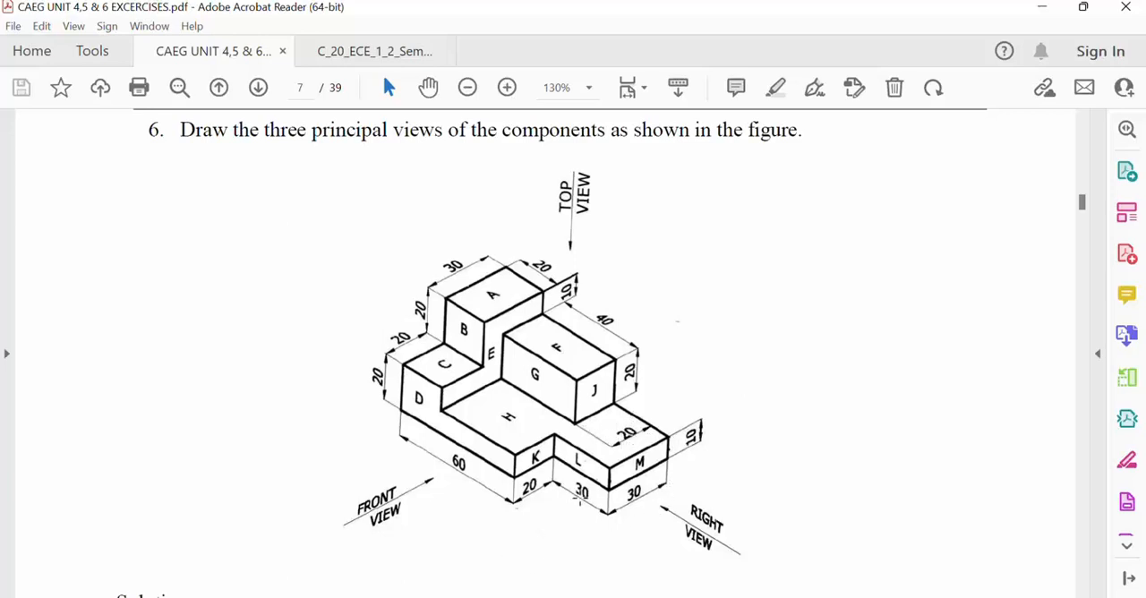
mouse_move(480, 597)
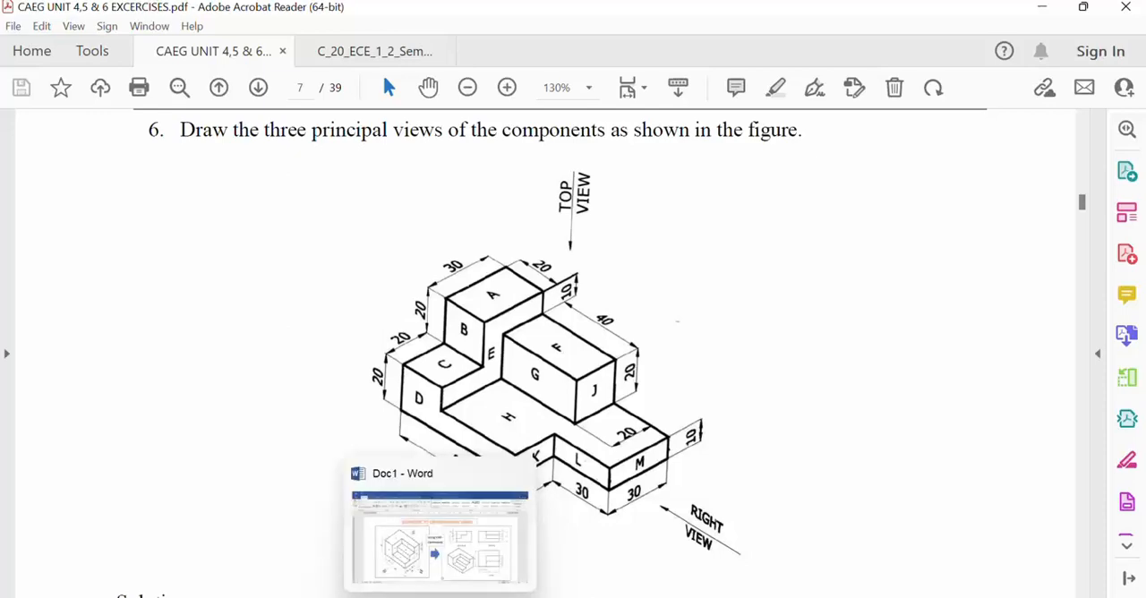
click(402, 597)
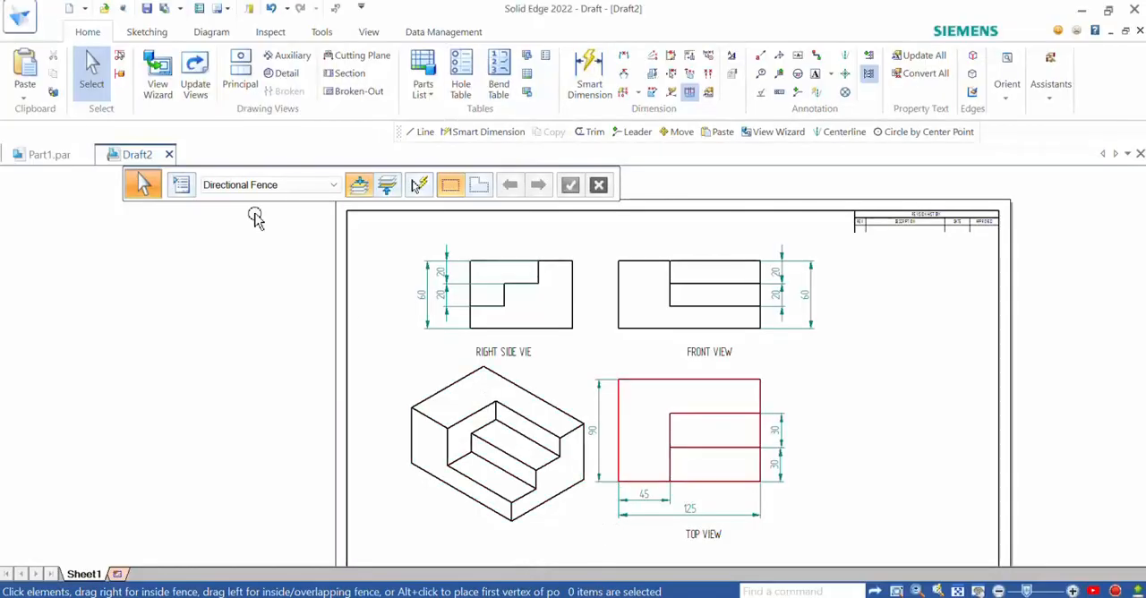
click(19, 18)
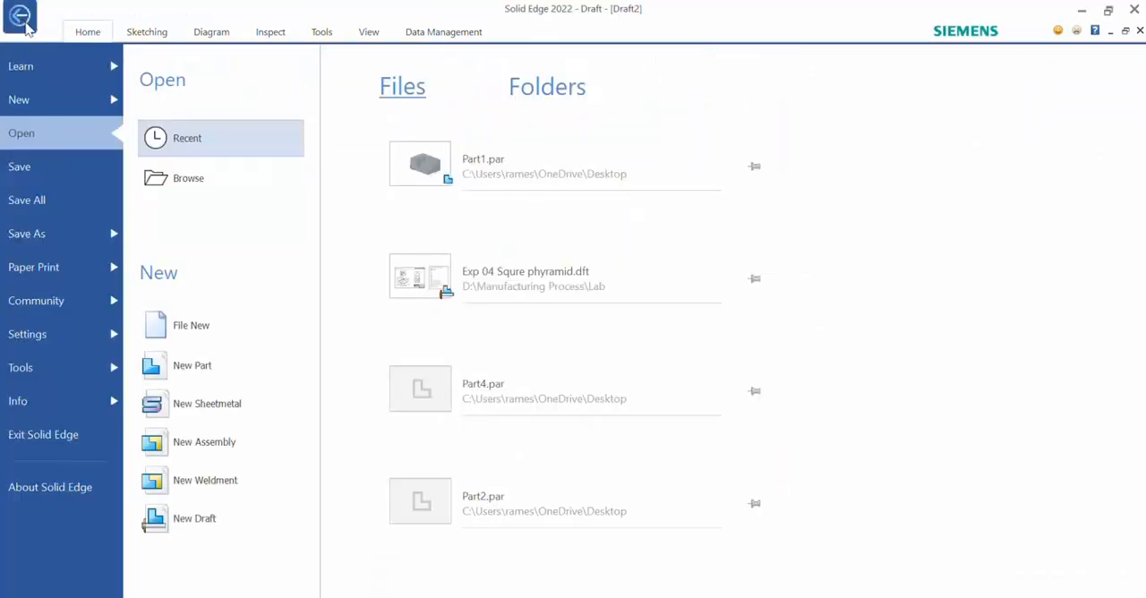
click(204, 335)
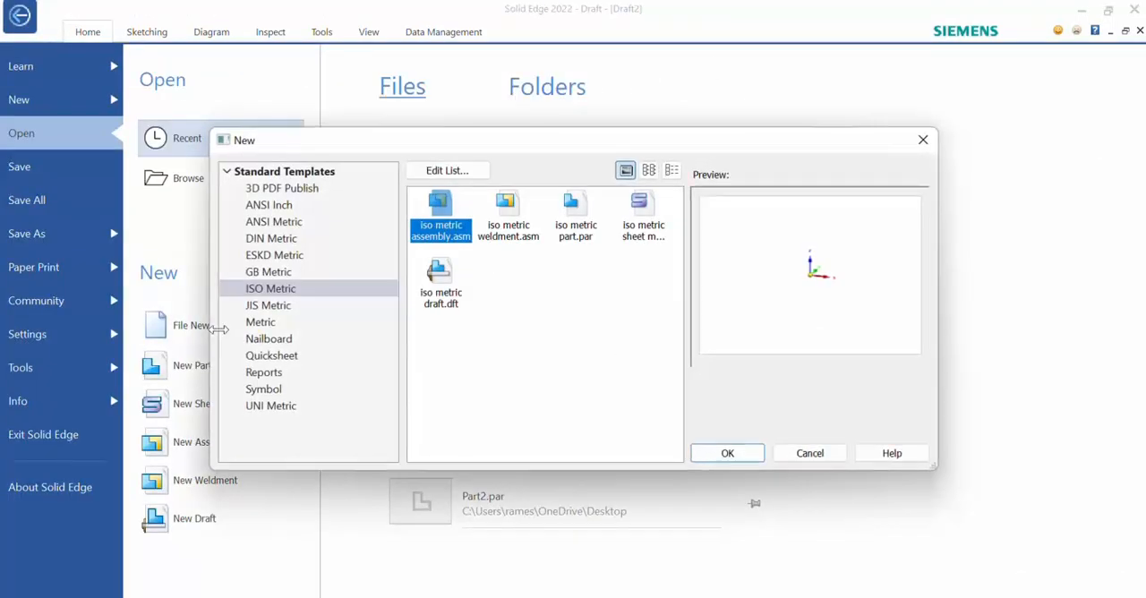
click(569, 231)
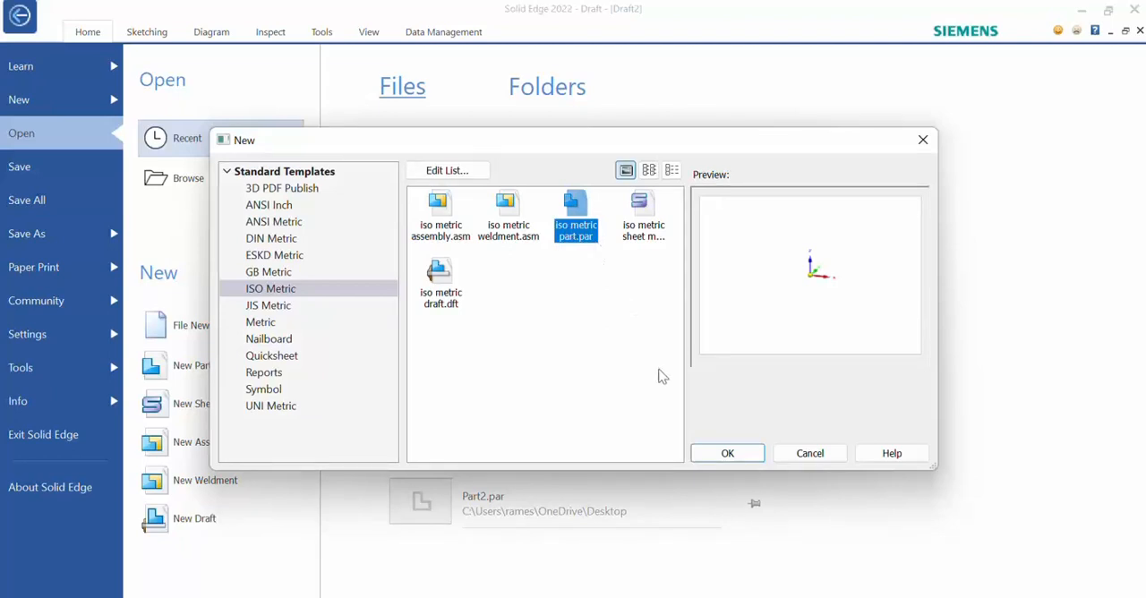
click(732, 450)
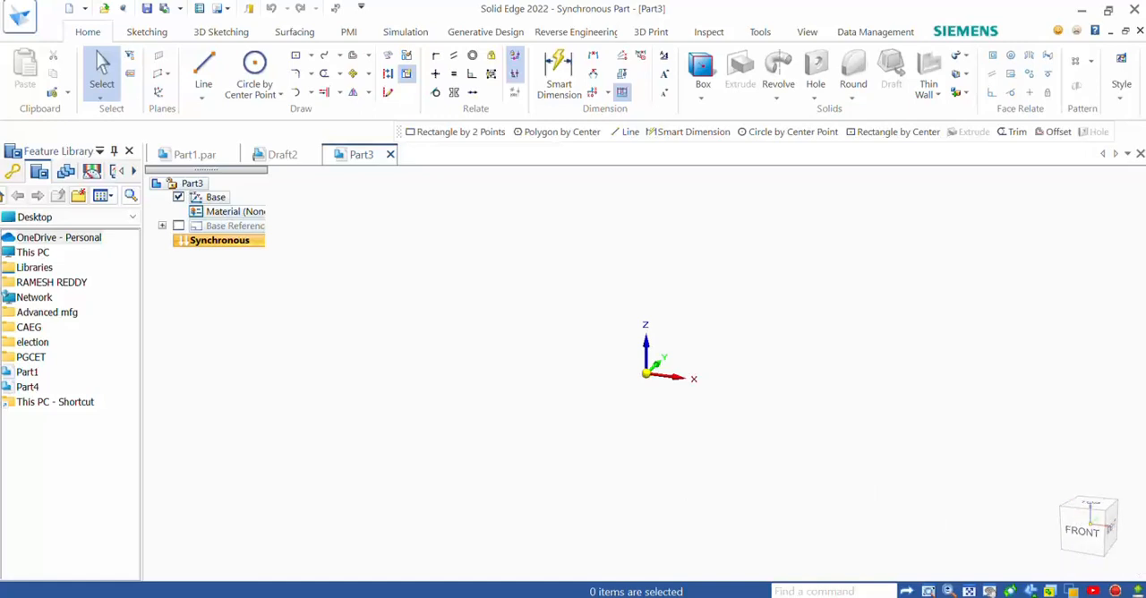
- Check the exercise figure and sketch a two-point rectangle from the origin in the top view, 90 mm wide and 50 mm high
click(362, 597)
click(336, 554)
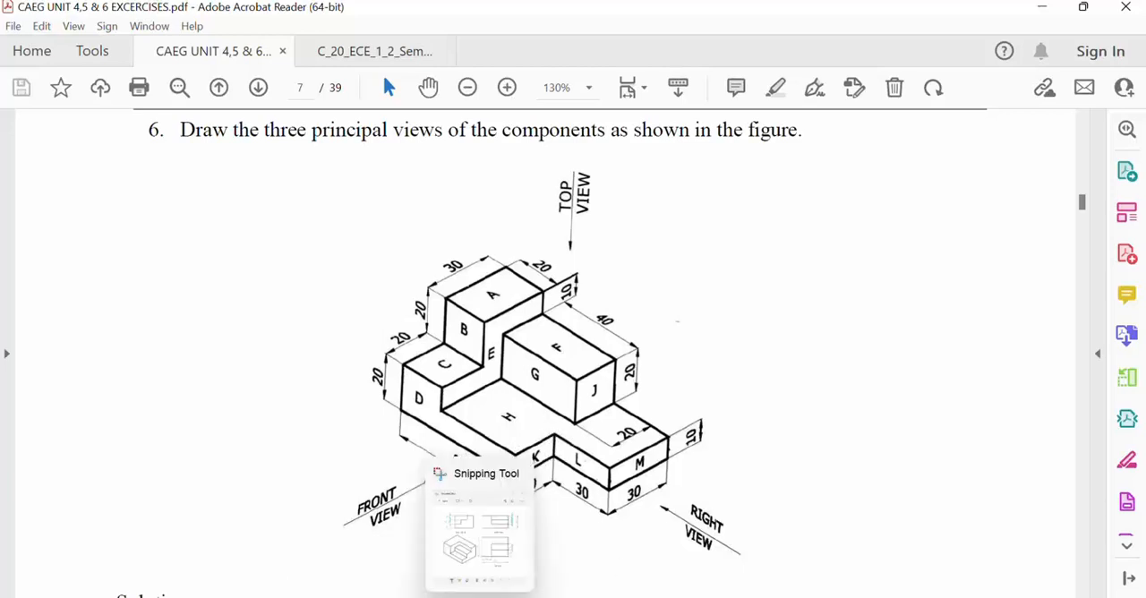
click(400, 593)
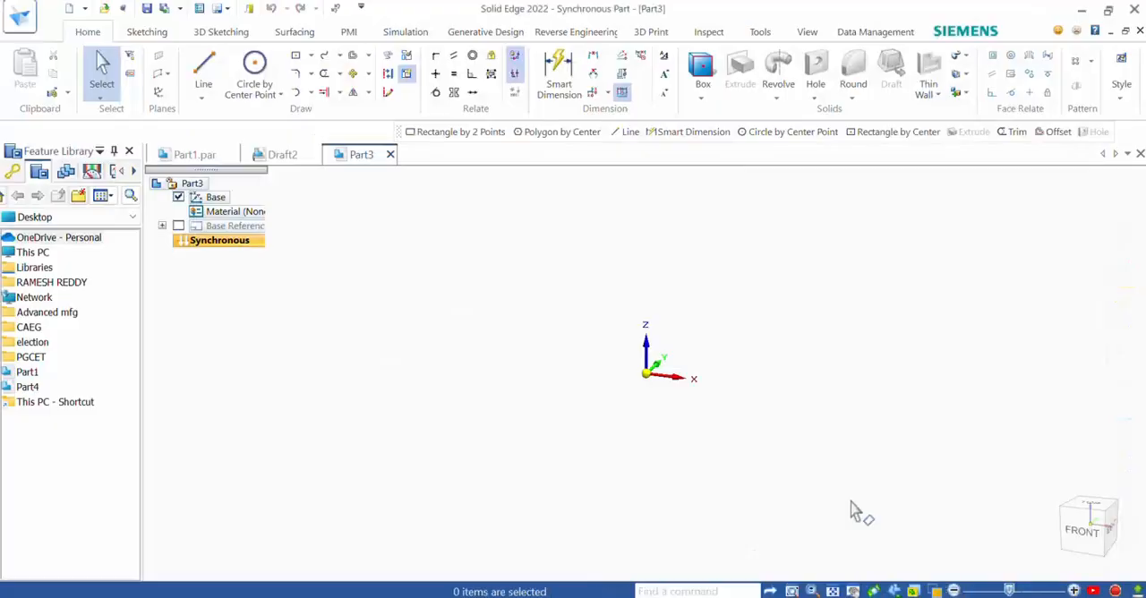
click(1087, 507)
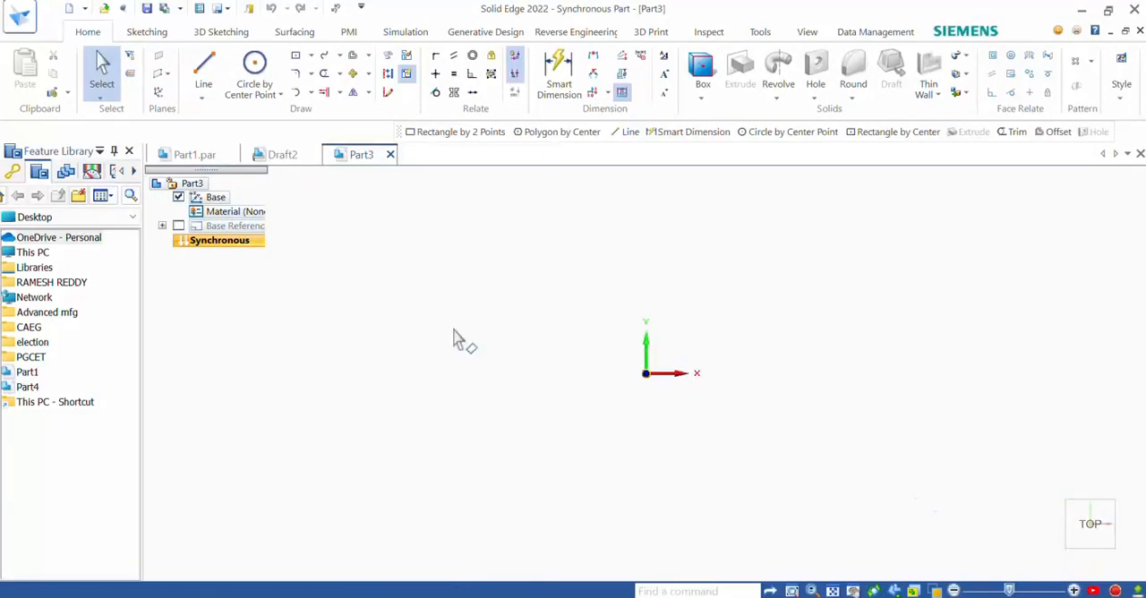
click(311, 56)
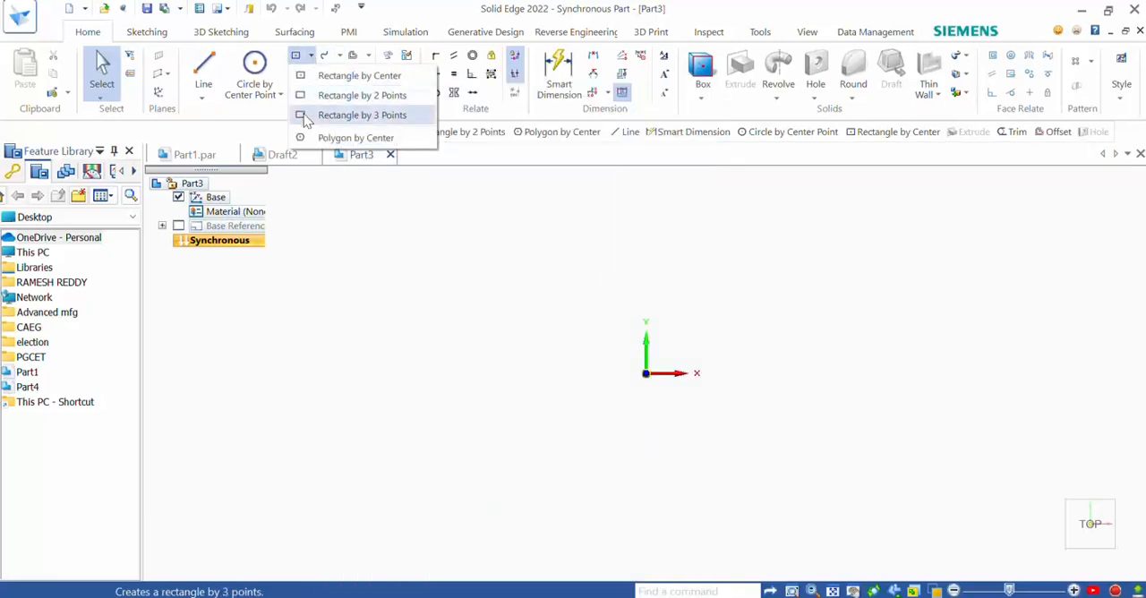
click(362, 95)
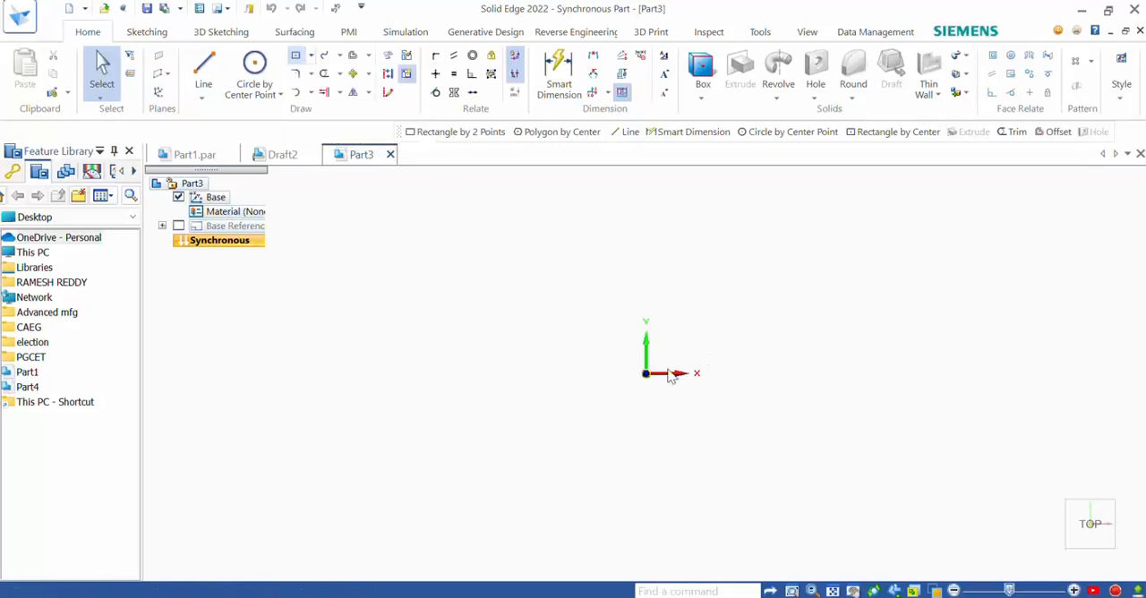
click(645, 374)
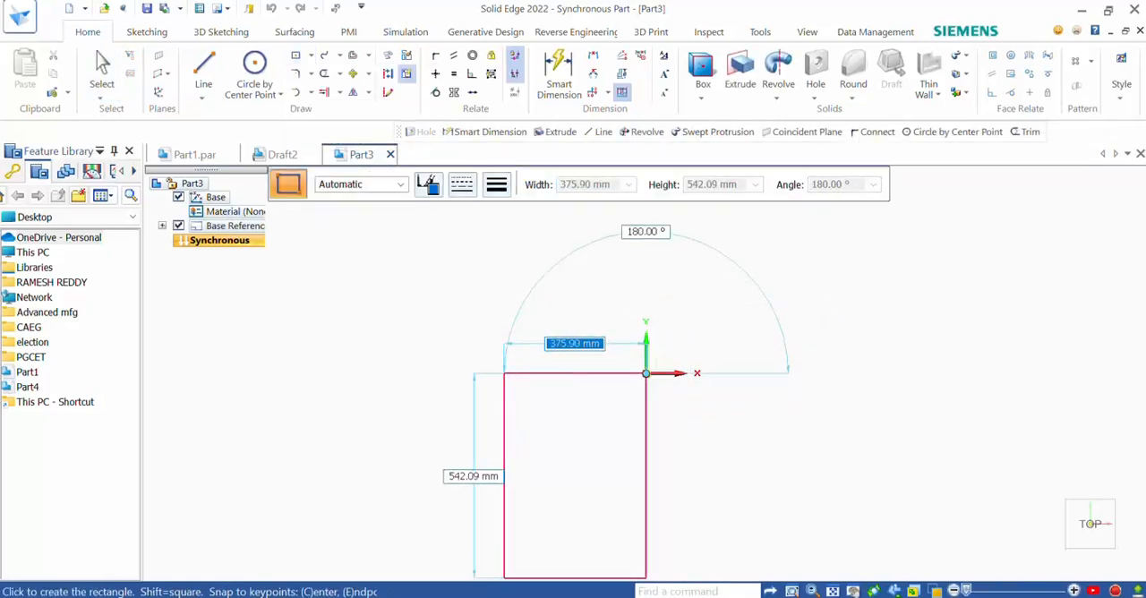
click(307, 557)
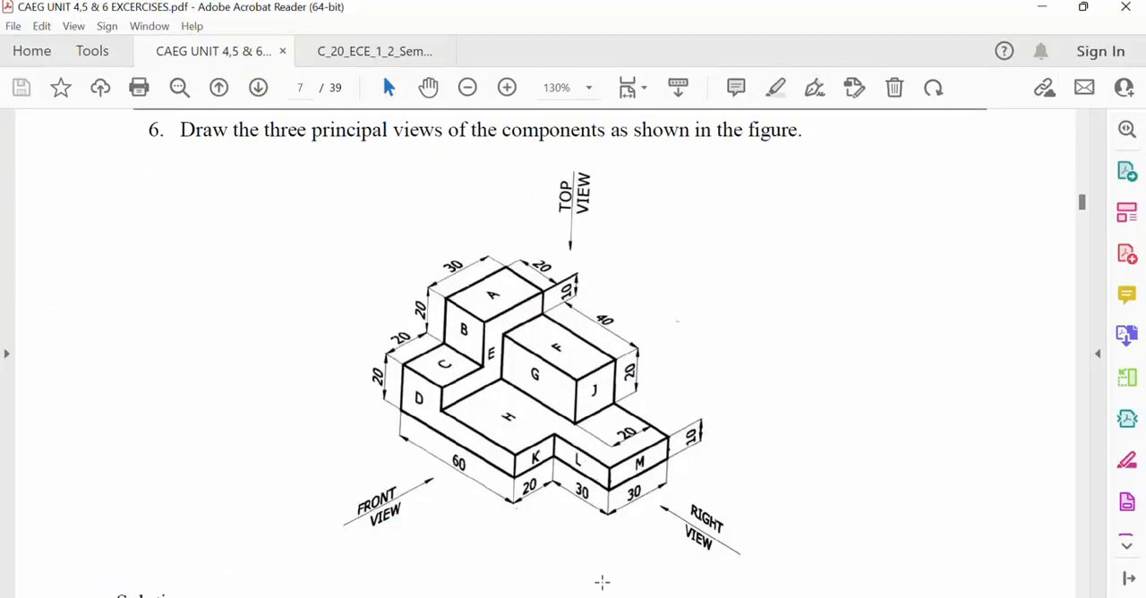
mouse_move(480, 597)
click(399, 597)
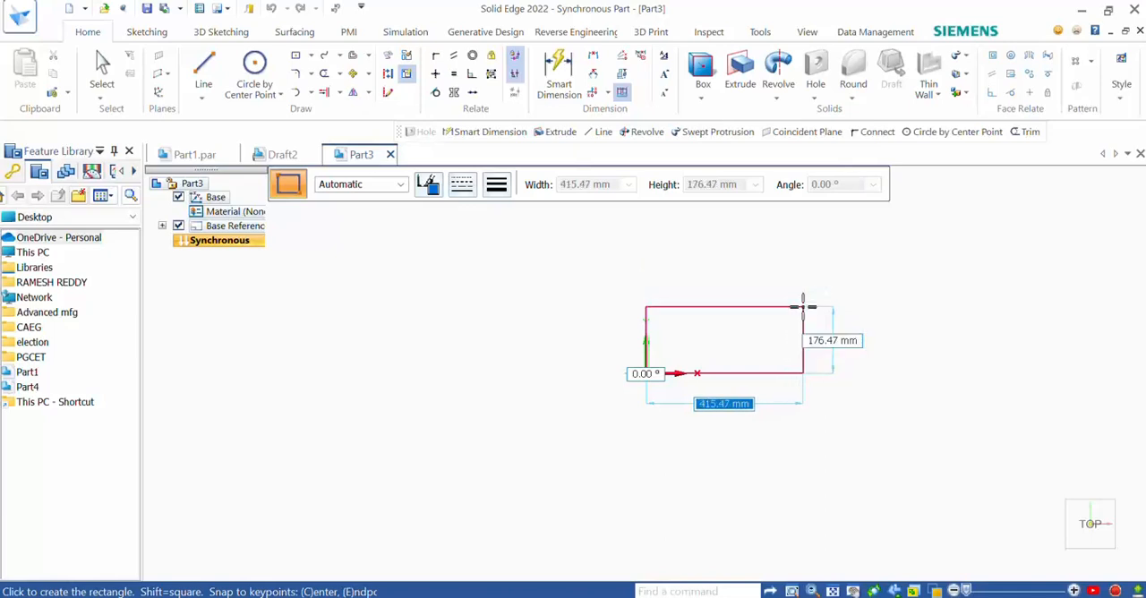
text(90)
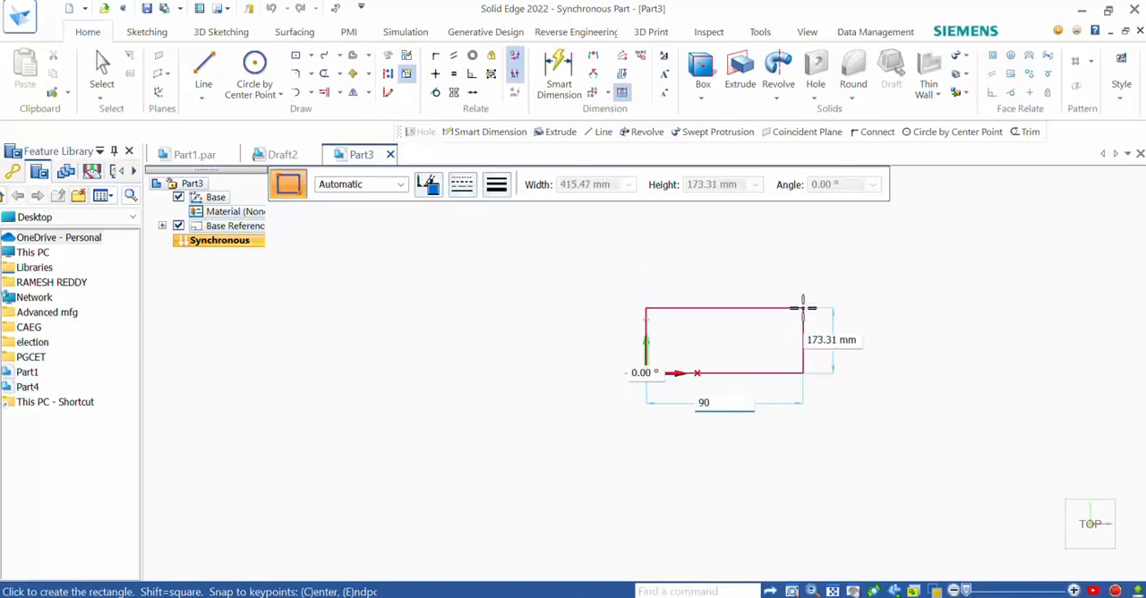
key(Tab)
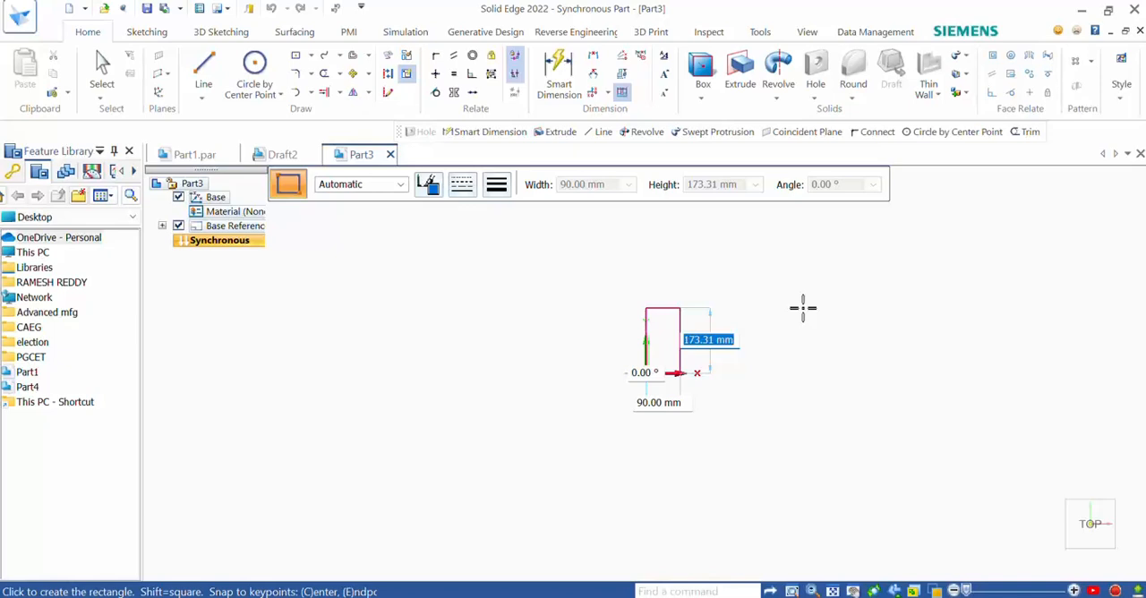
text(50)
key(Tab)
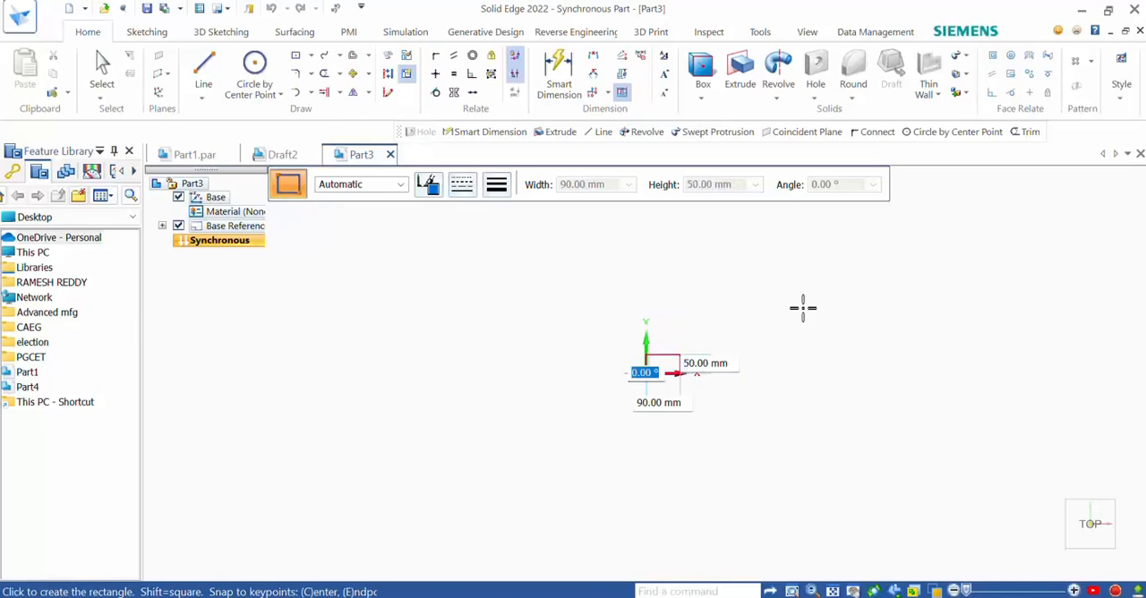
key(Return)
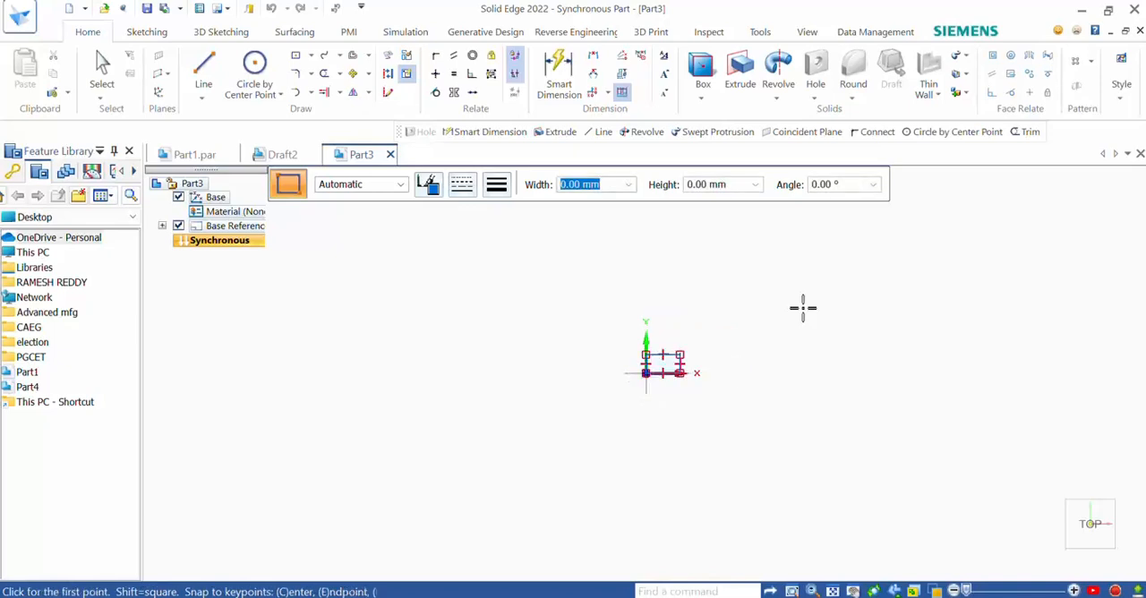
- Extrude the rectangle upward by 10 mm to form the base plate
scroll(685, 349, up, 2)
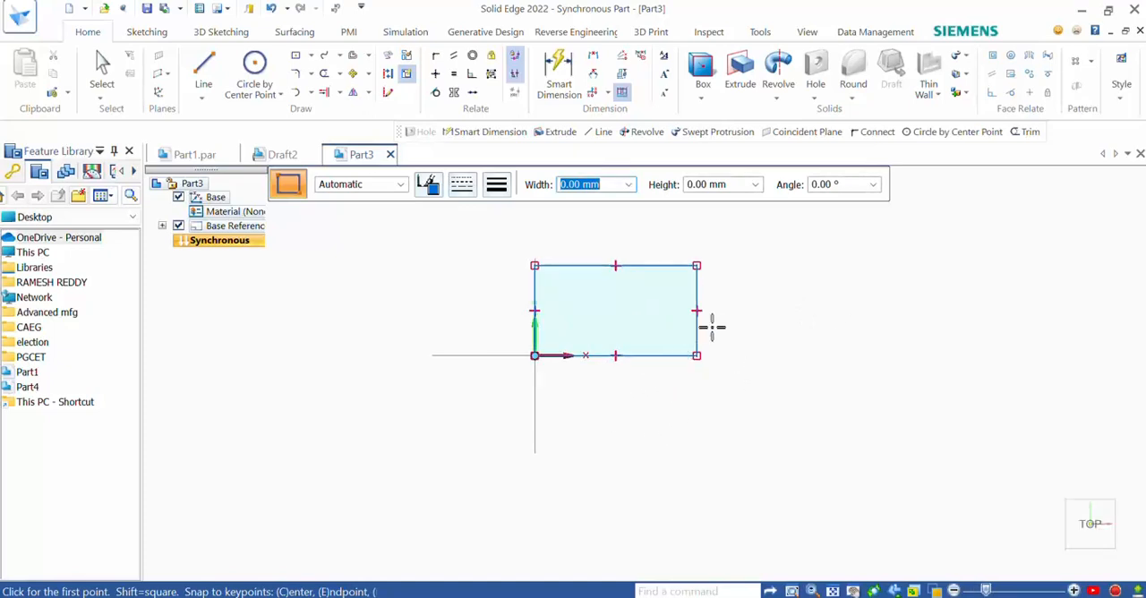
click(751, 91)
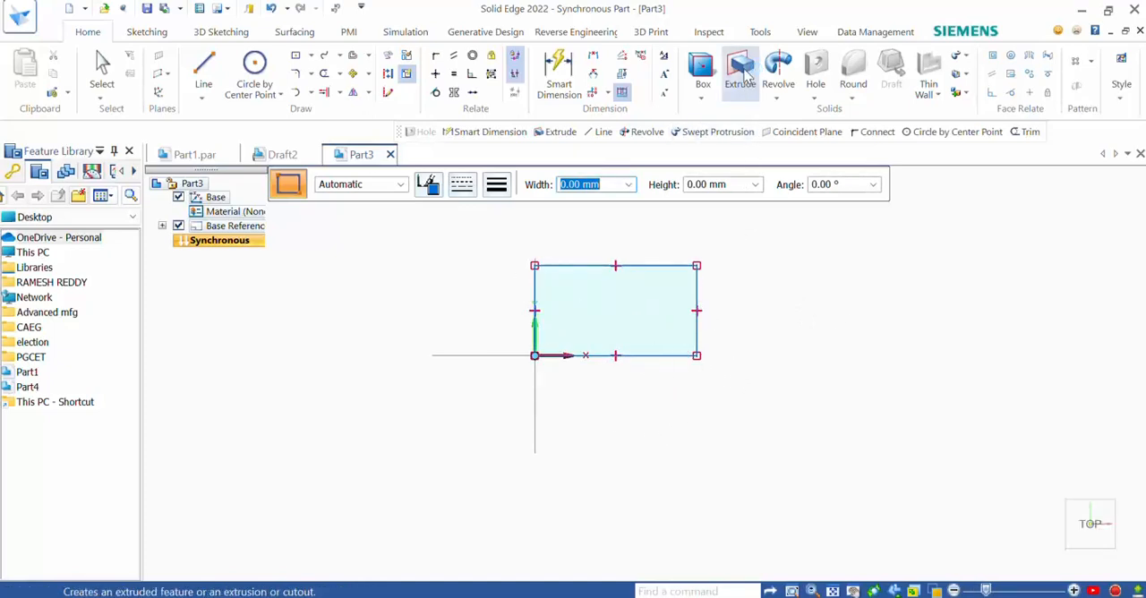
click(668, 273)
right_click(667, 273)
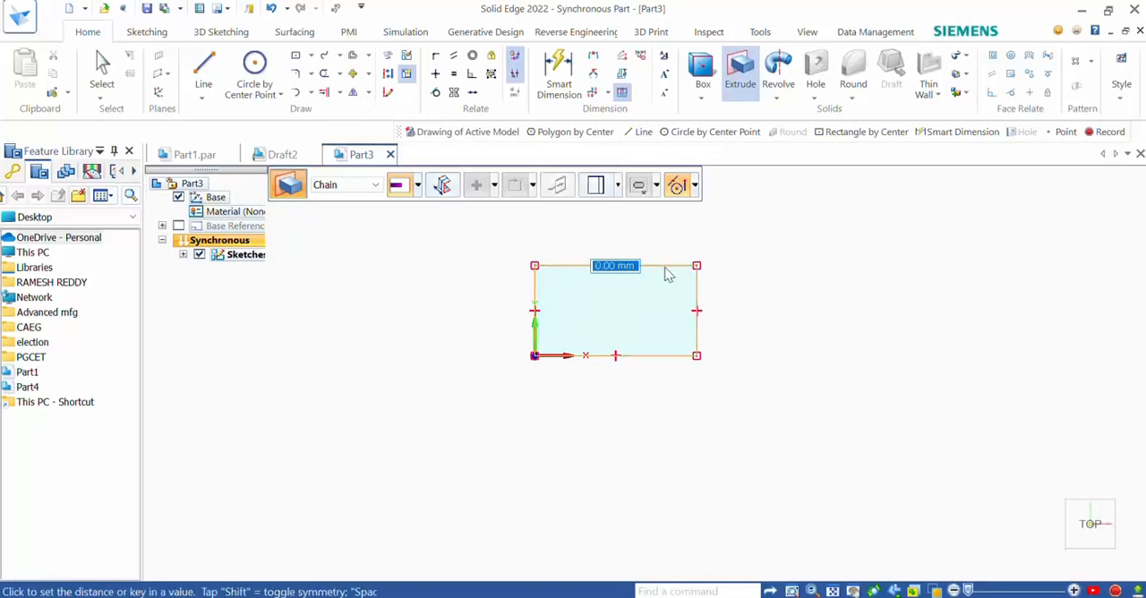
text(10)
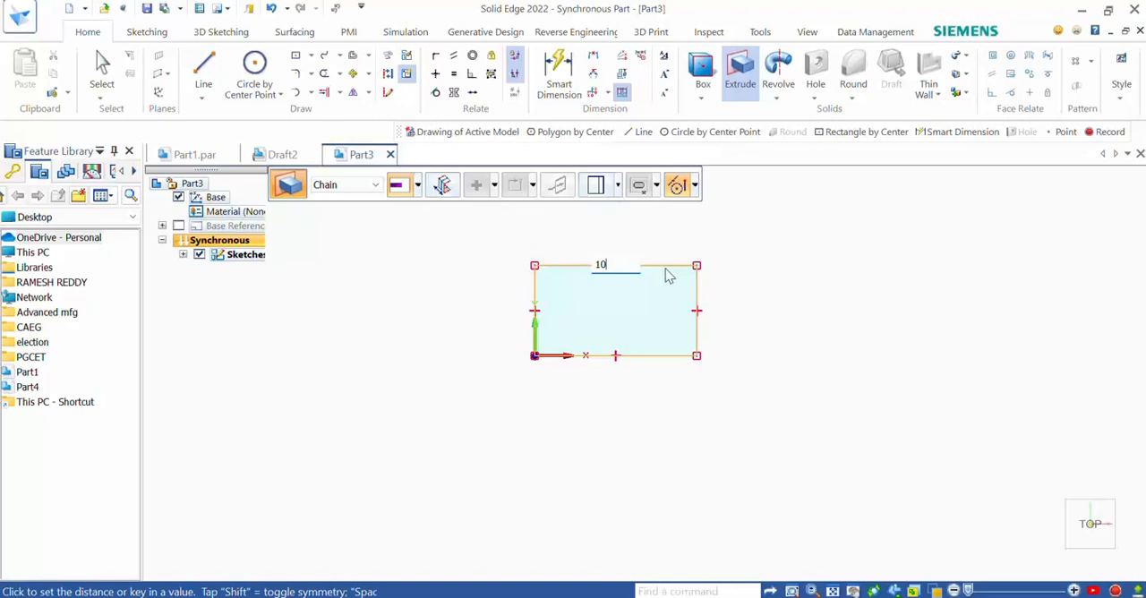
middle_drag(665, 269, 655, 169)
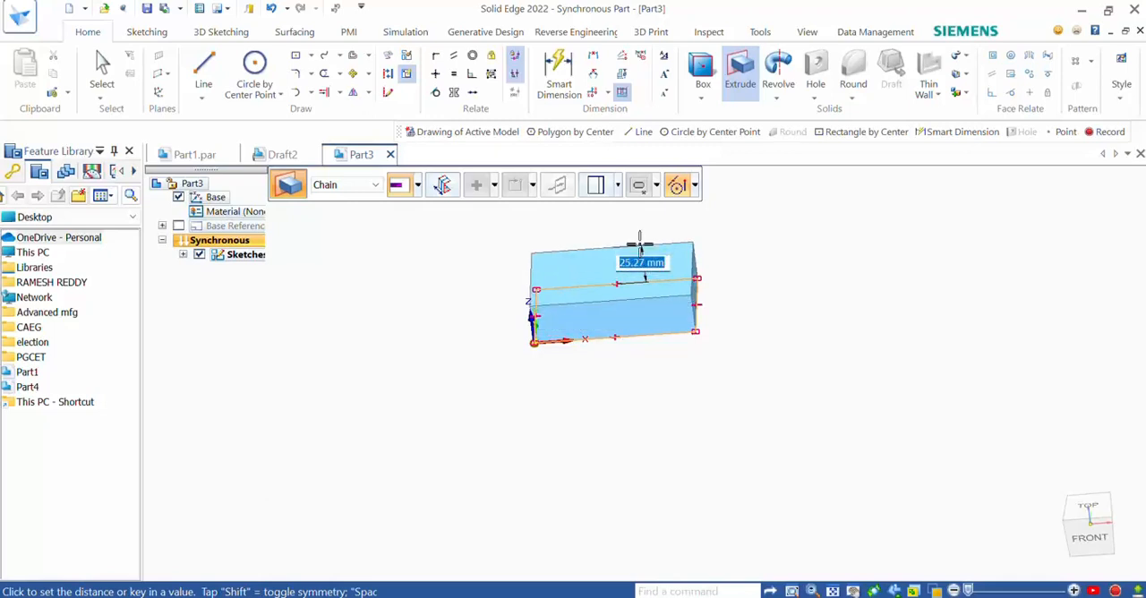
text(10)
key(Return)
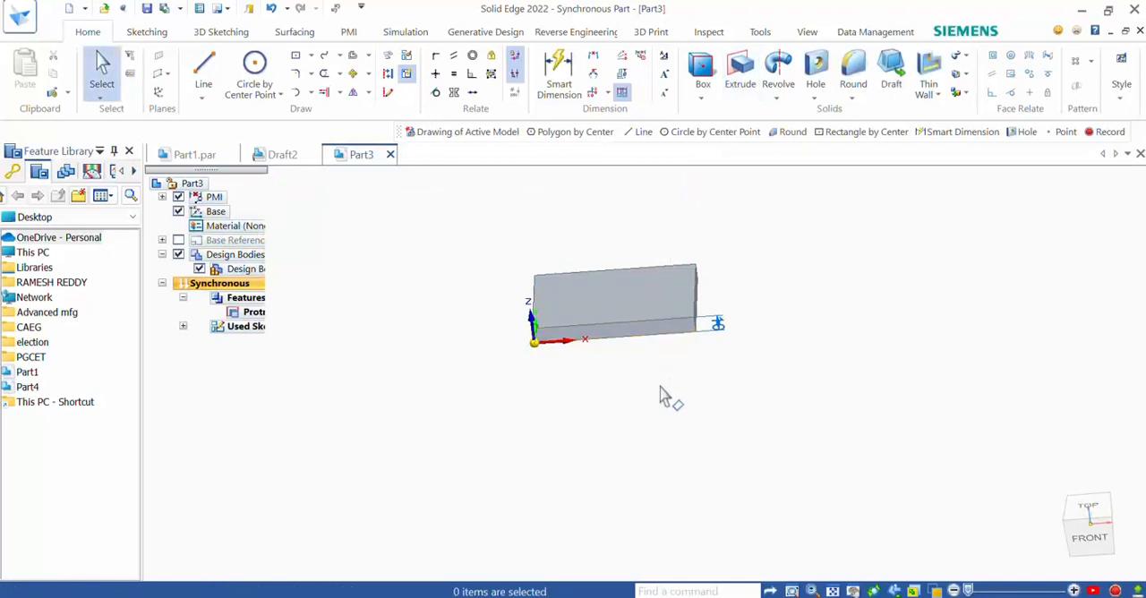
- Close C_20_ECE_1_2_Sem.pdf and consult the exercise figure's dimensions before returning to the part
middle_drag(667, 331, 649, 381)
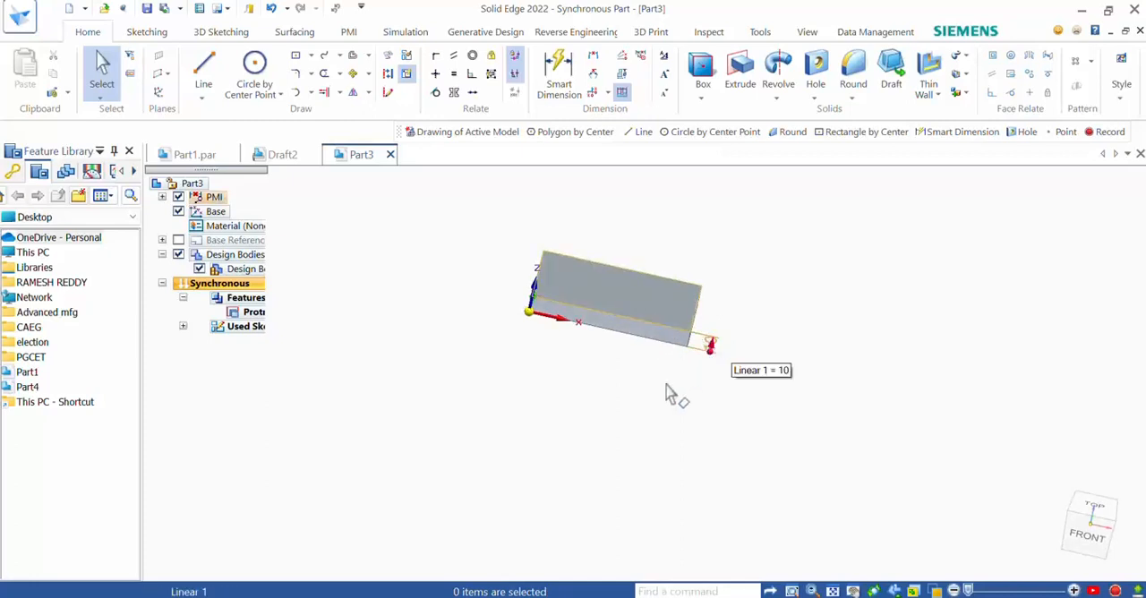
click(363, 597)
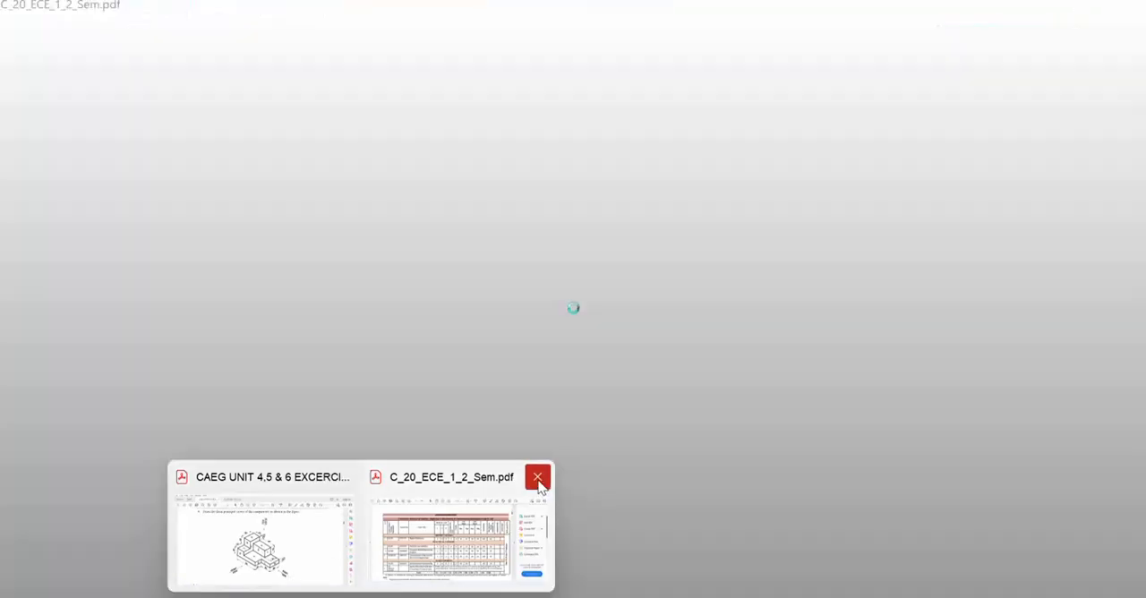
click(537, 476)
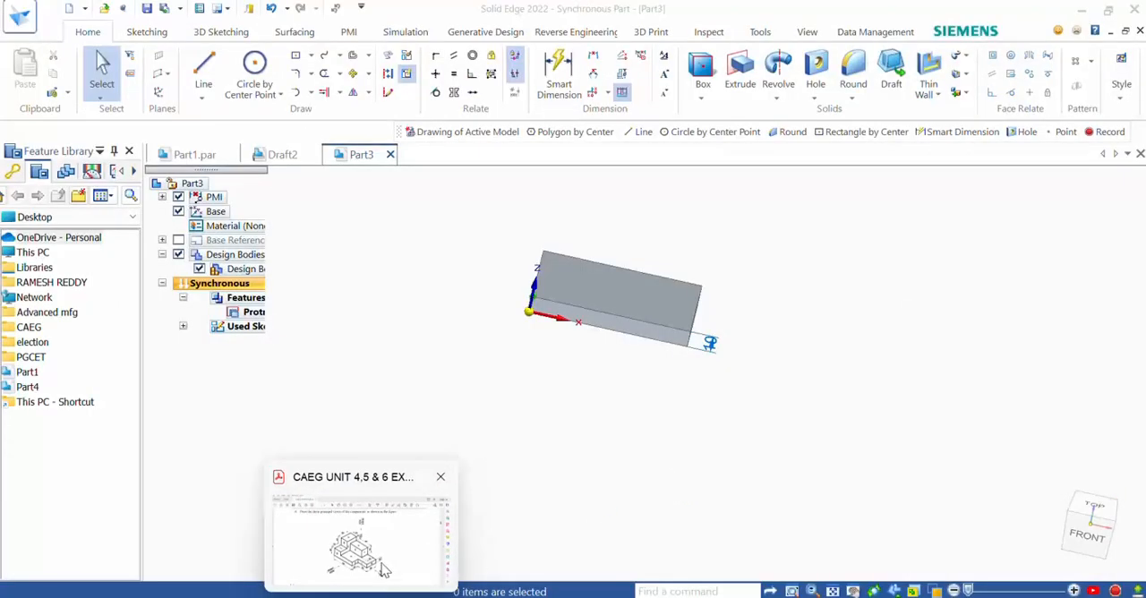
click(384, 570)
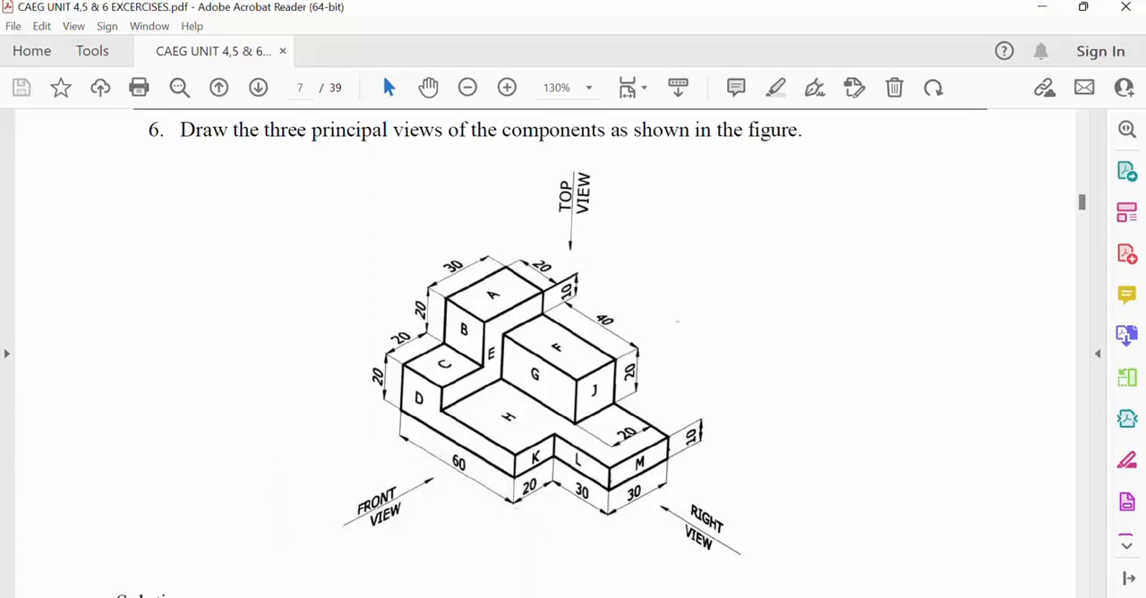
click(630, 578)
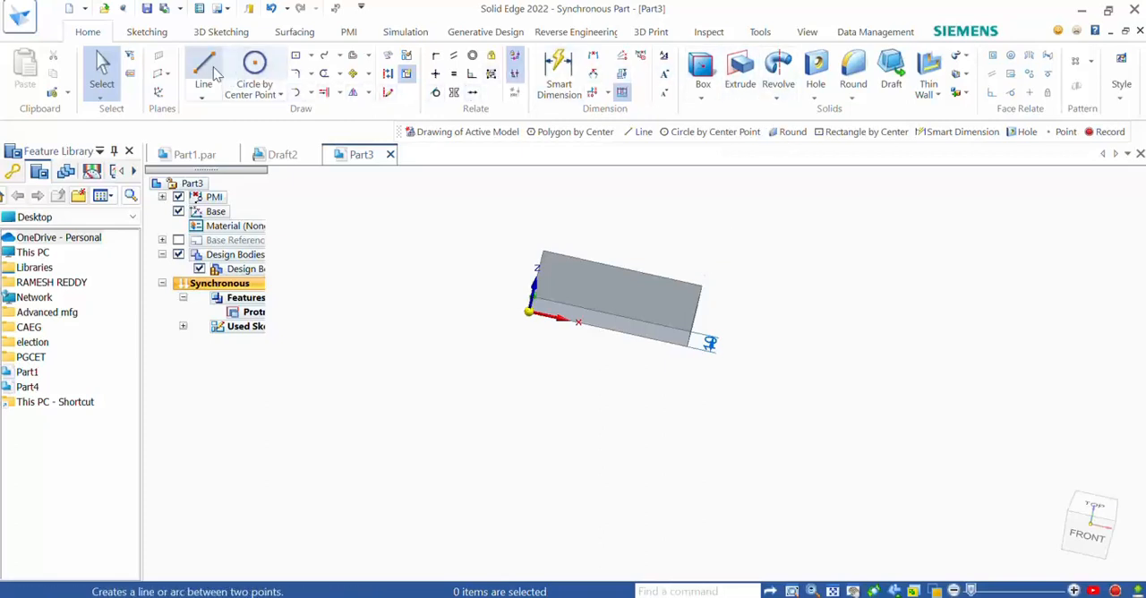
- Sketch a two-point rectangle 30 mm wide and 20 mm high inward from the base plate's front-right corner in the top view
click(311, 56)
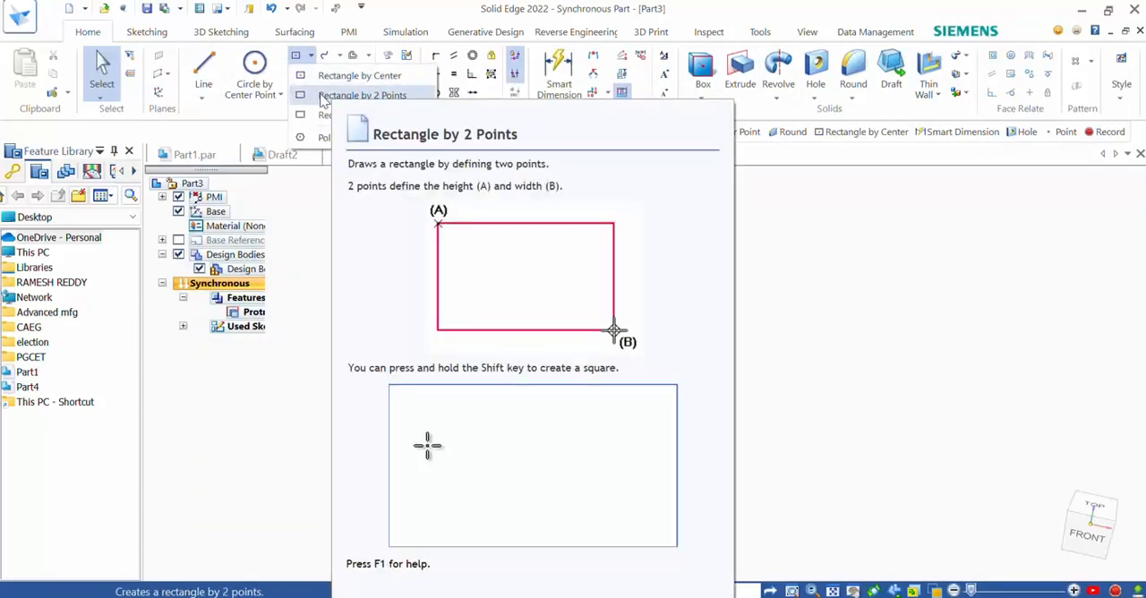
click(325, 97)
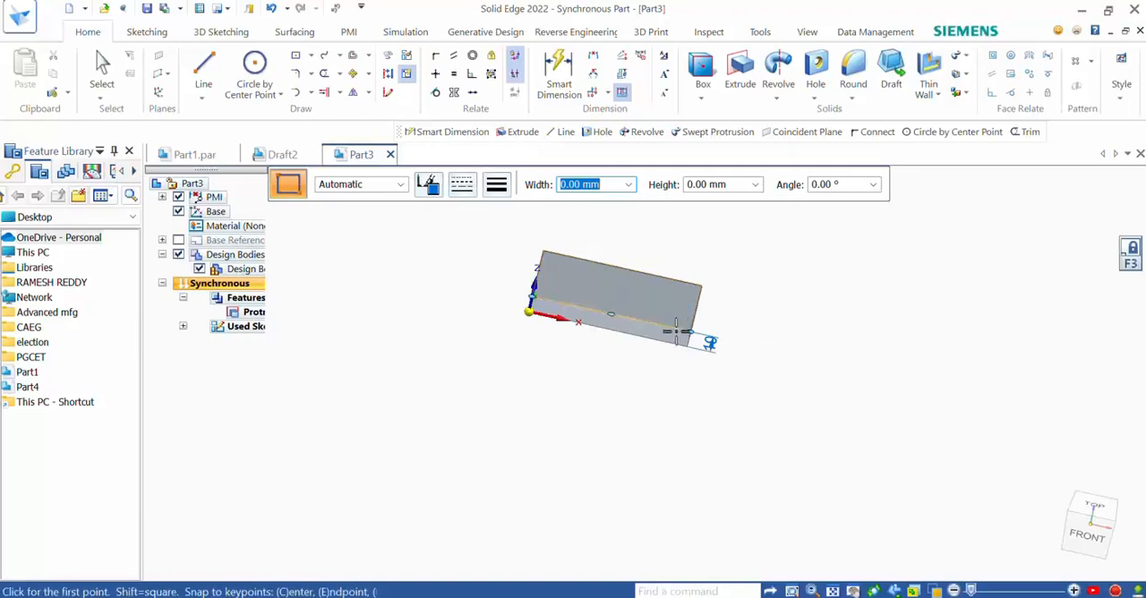
click(1098, 507)
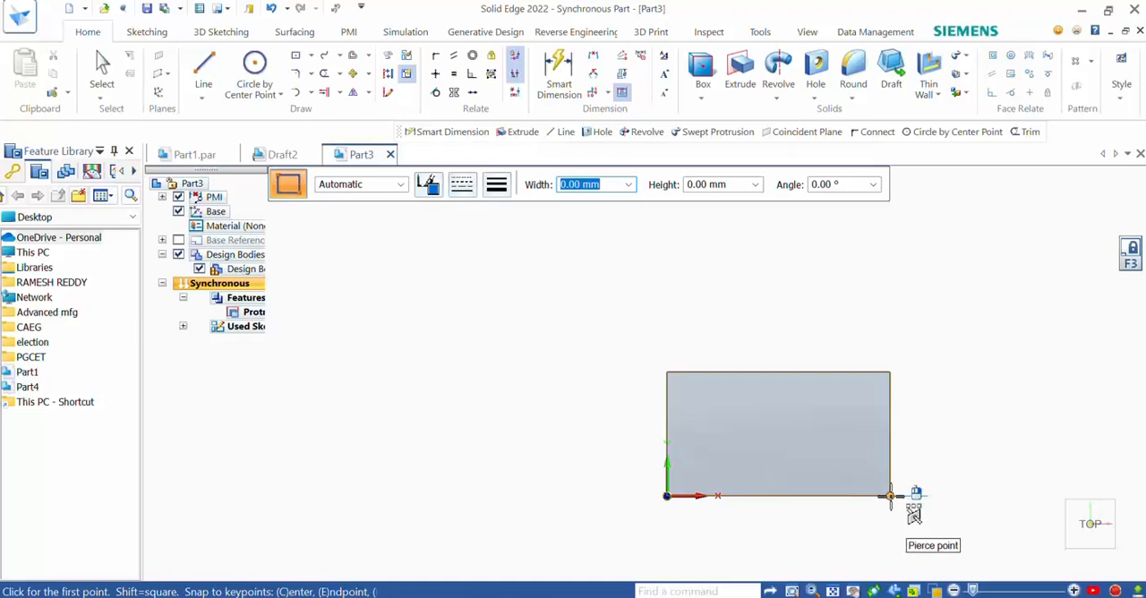
click(311, 57)
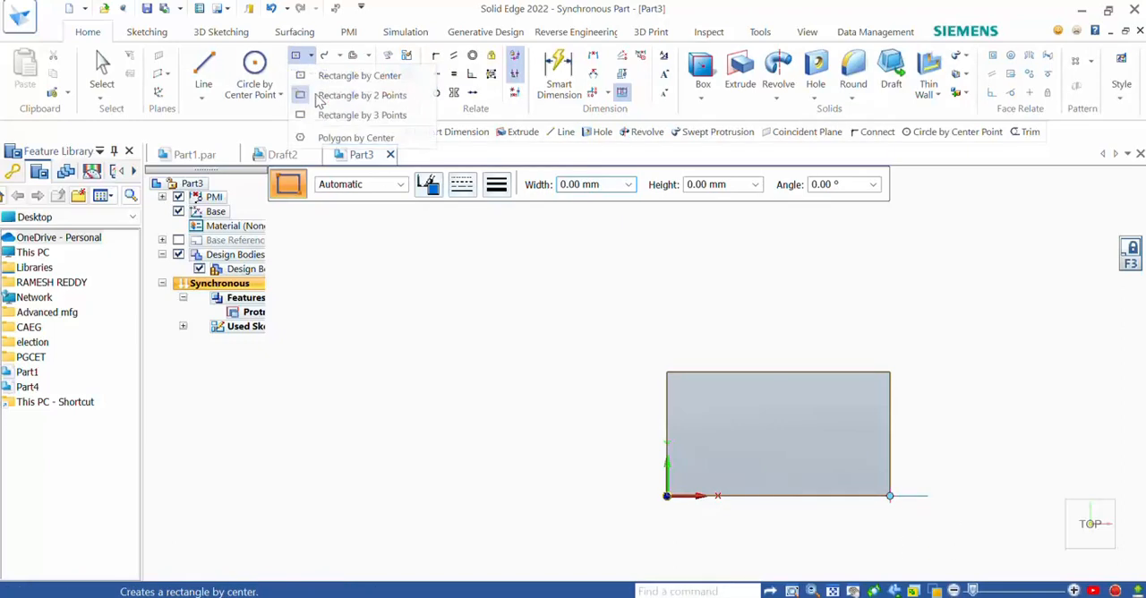
click(332, 93)
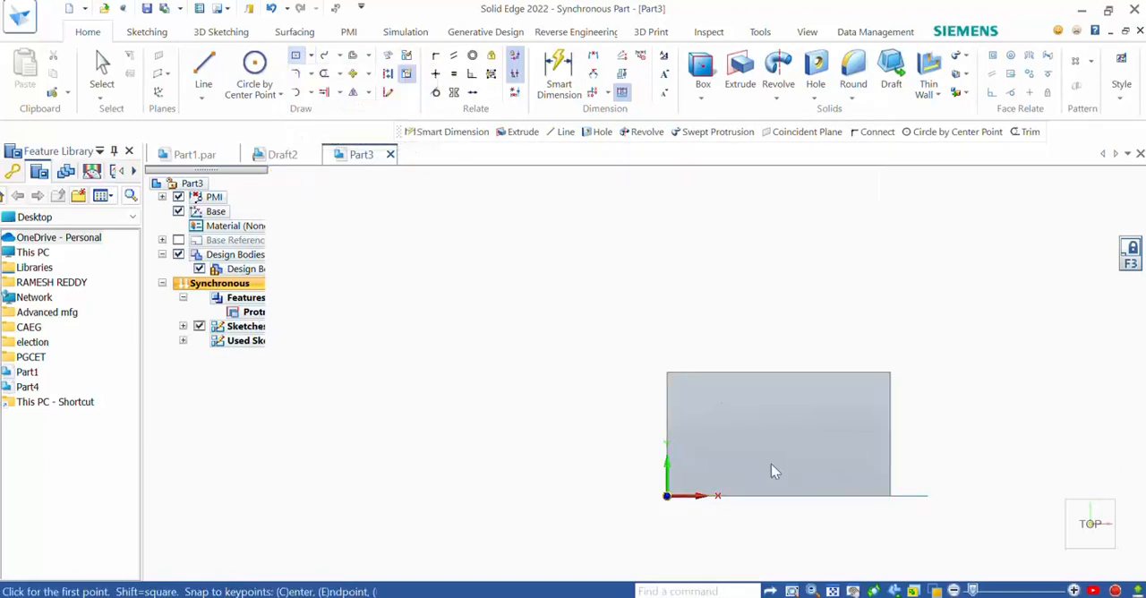
click(890, 495)
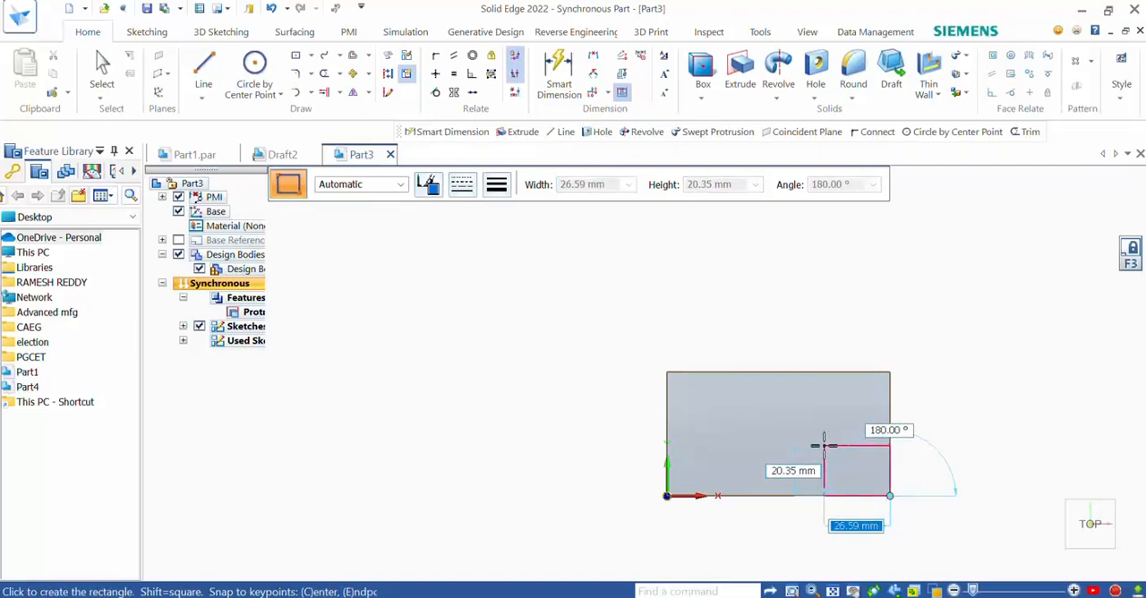
text(30)
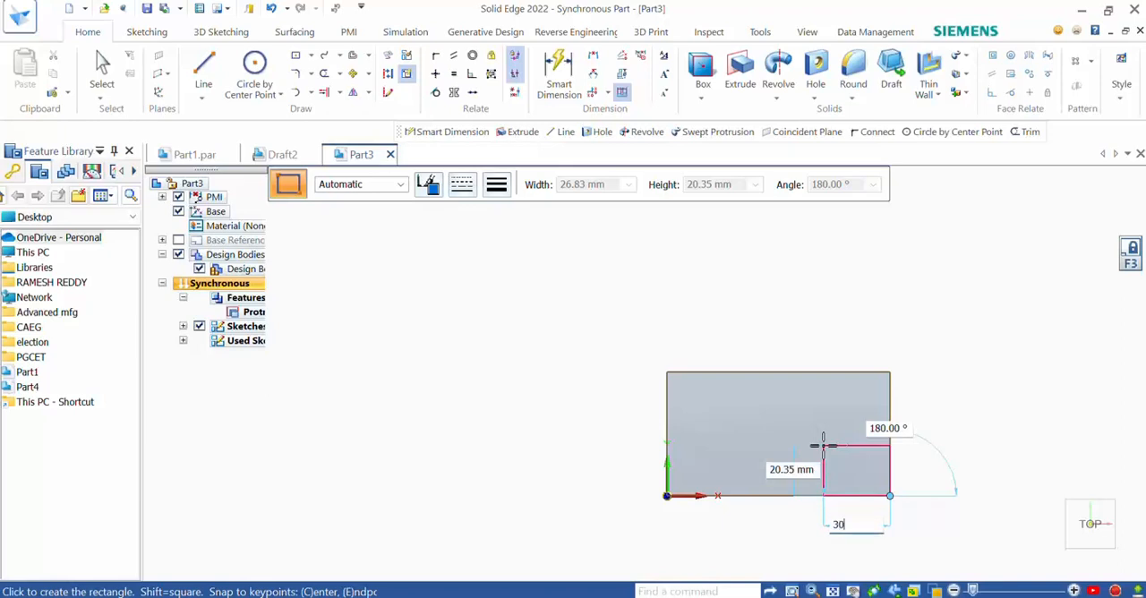
key(Tab)
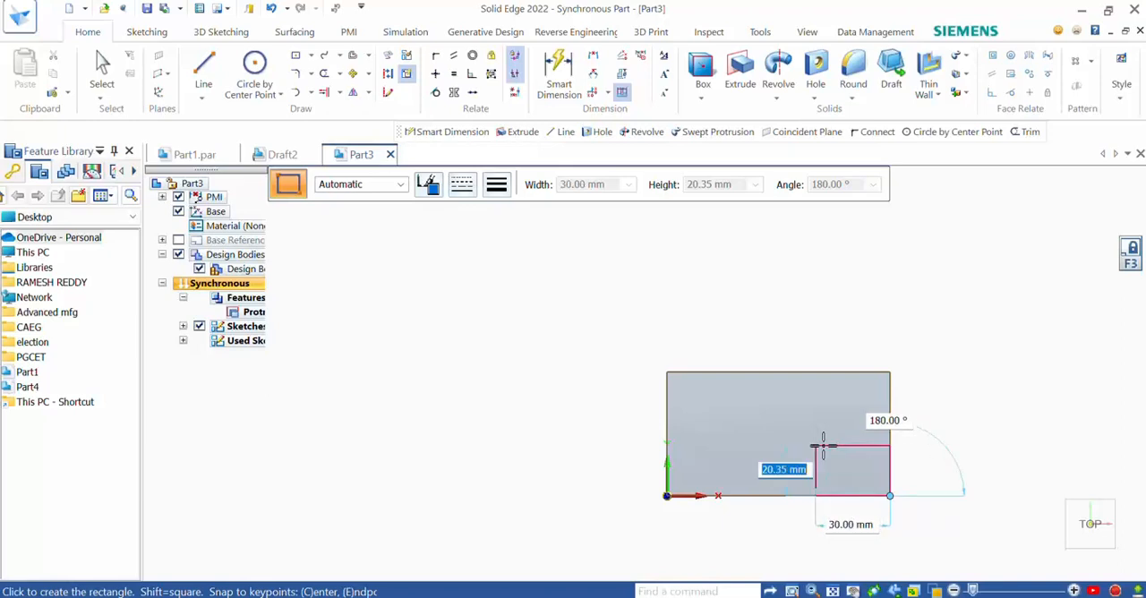
text(3)
key(BackSpace)
text(20)
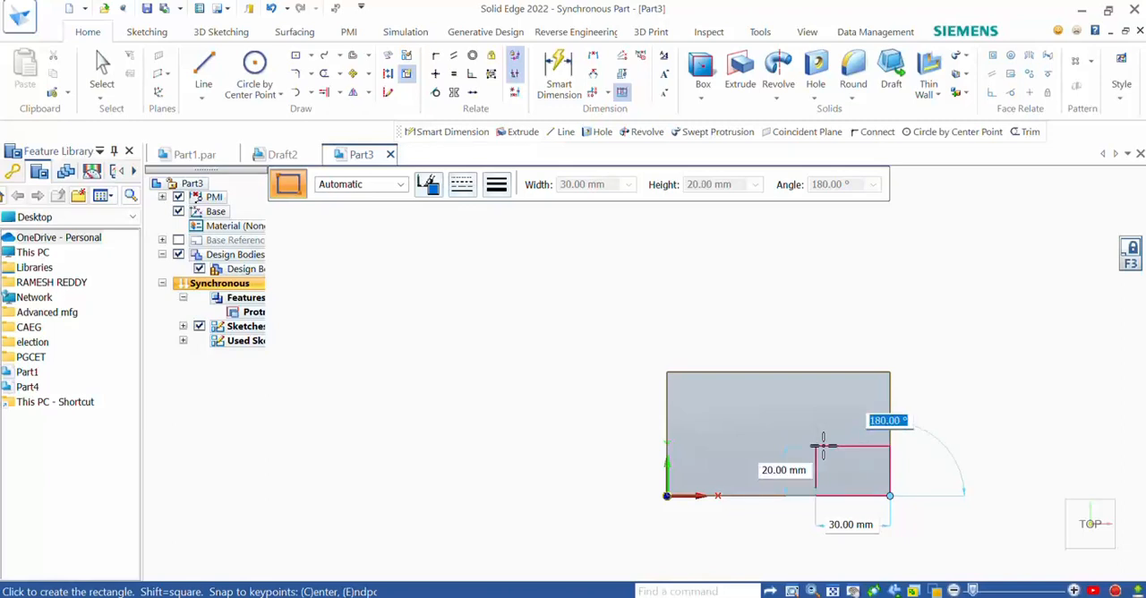
click(823, 445)
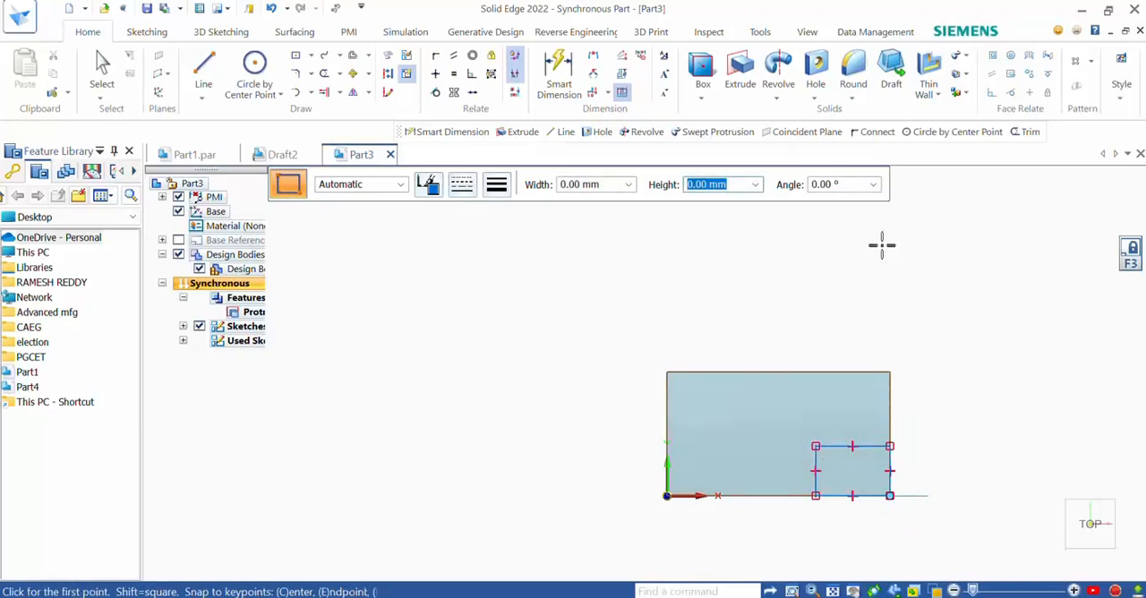
- Extrude the corner rectangle as a cut downward through the base plate's full thickness
click(740, 65)
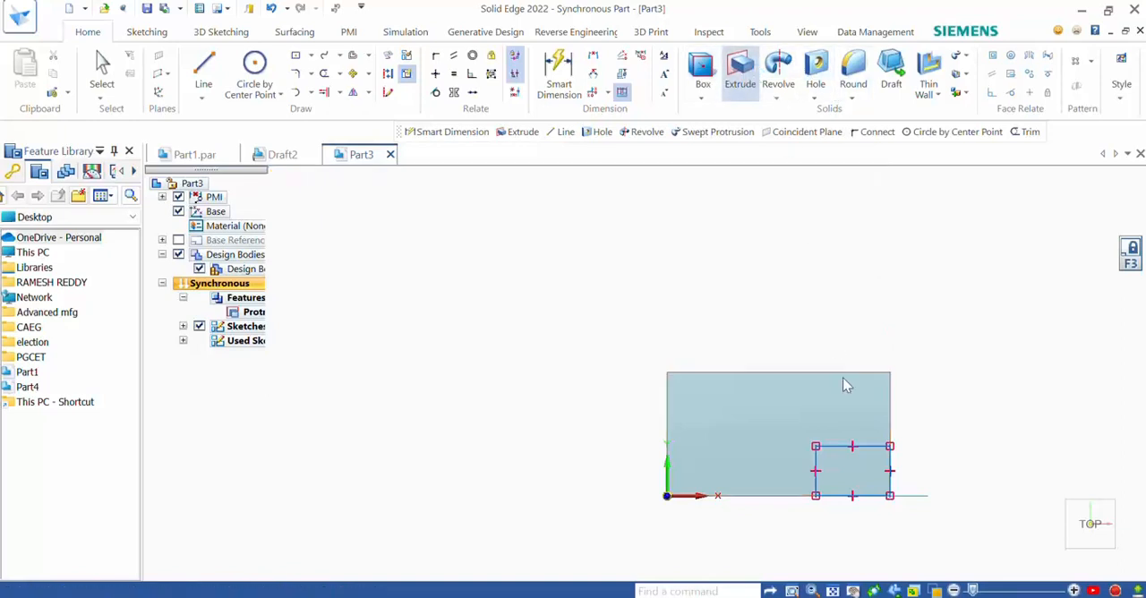
click(837, 455)
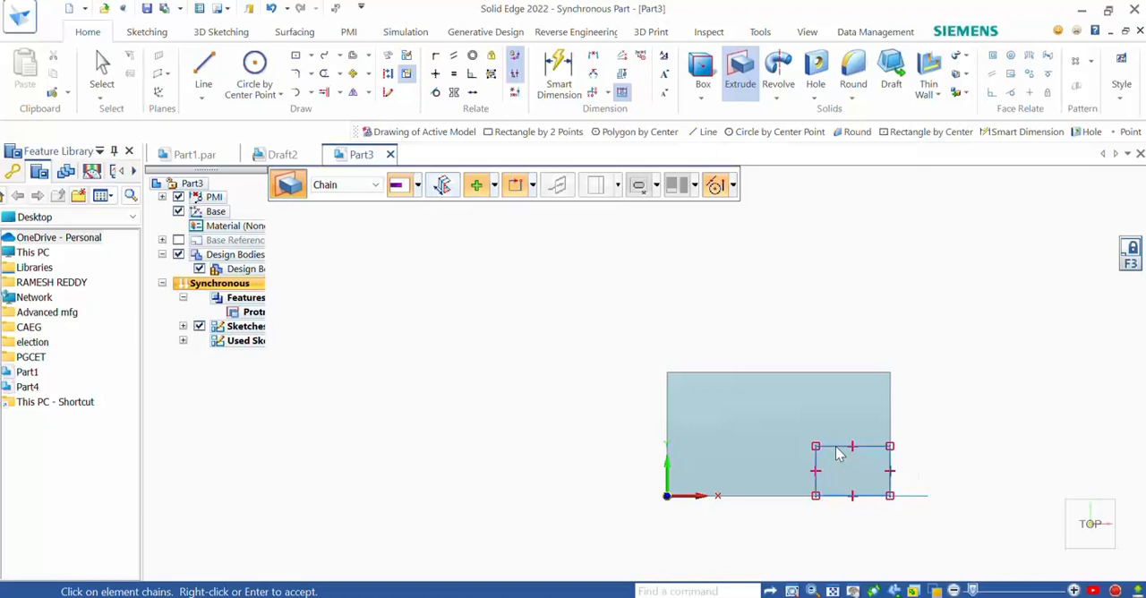
right_click(838, 455)
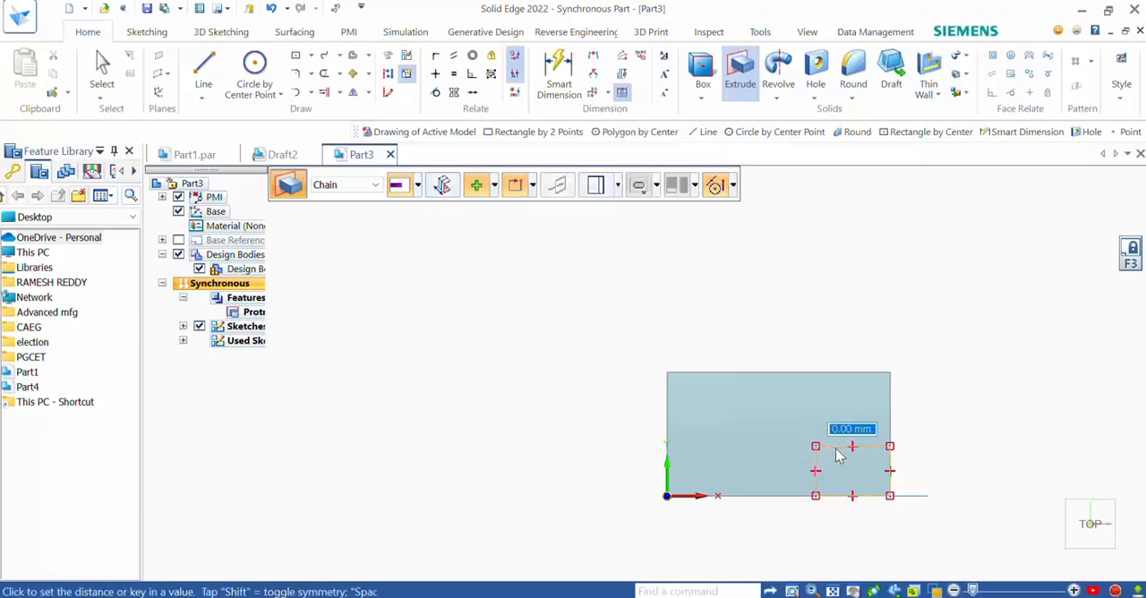
middle_drag(837, 455, 801, 310)
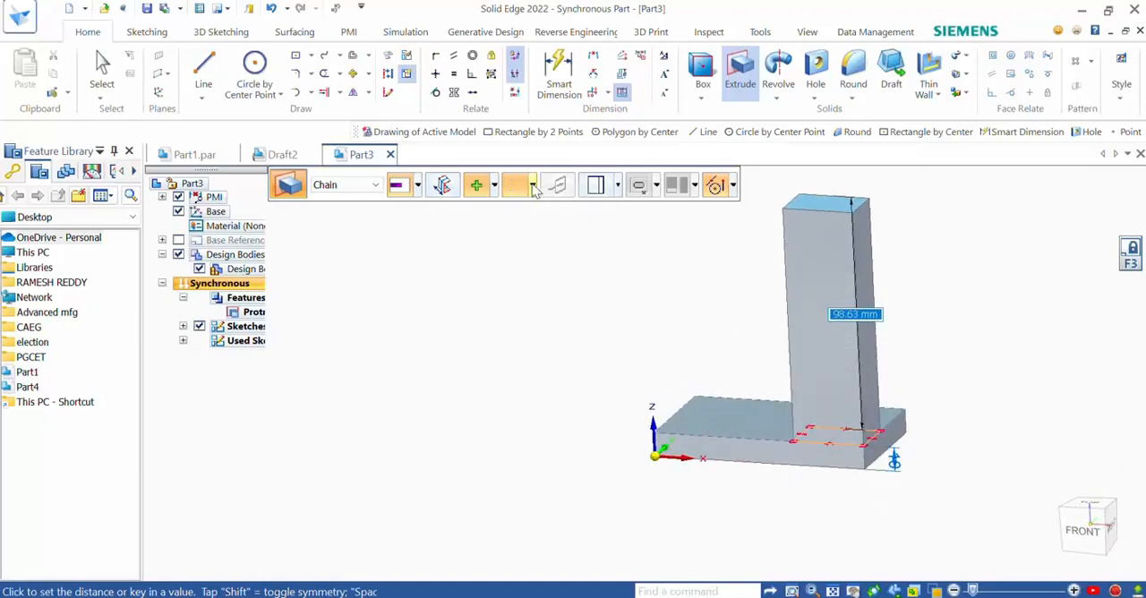
click(494, 185)
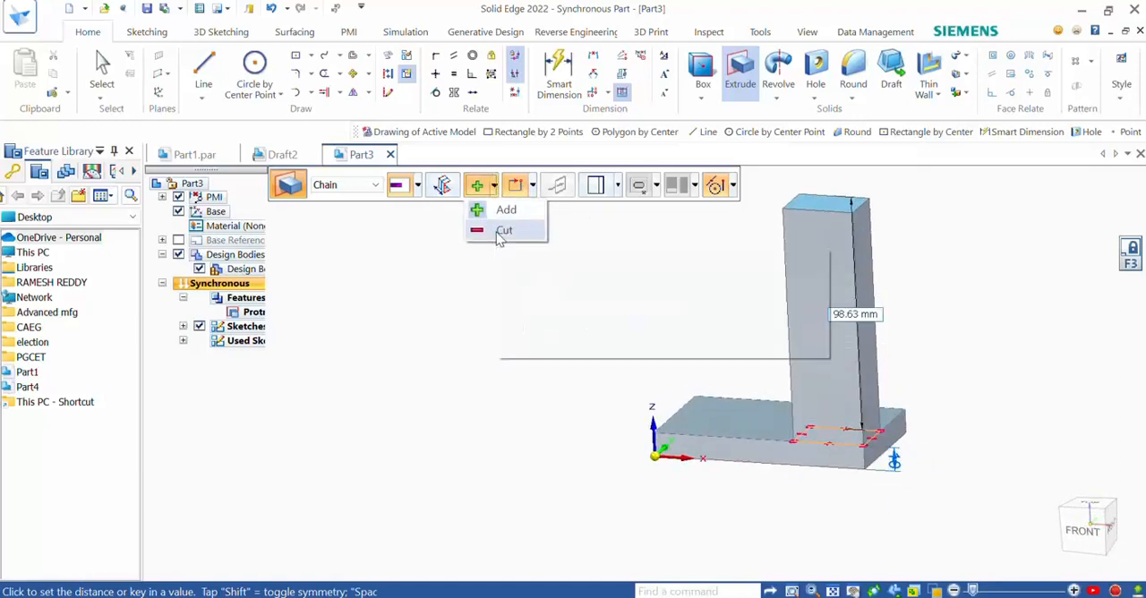
click(503, 231)
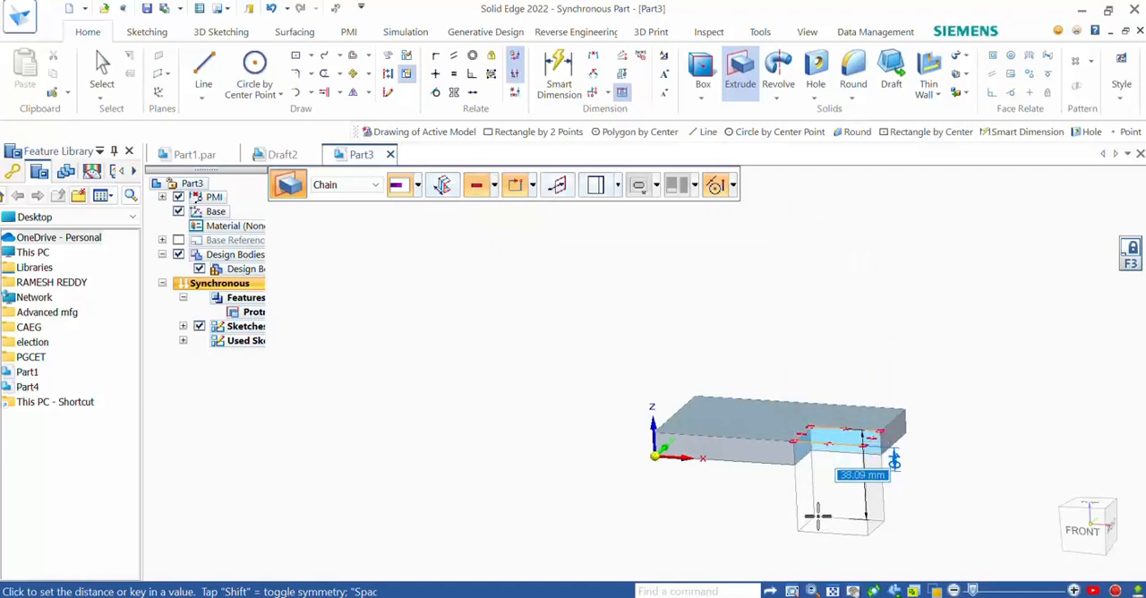
click(811, 485)
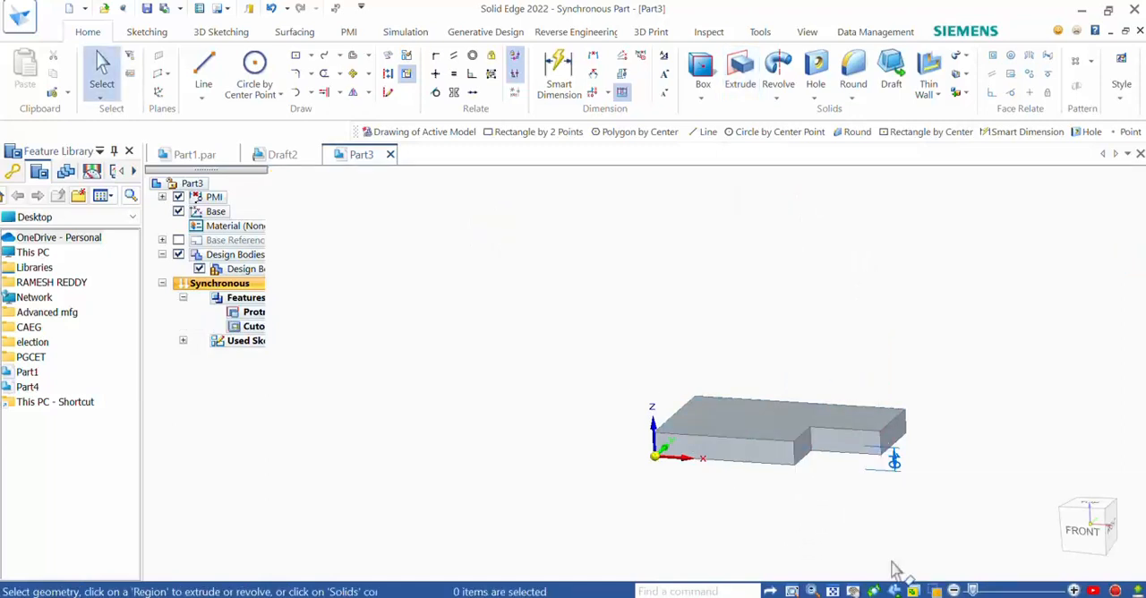
- Lock the sketch plane to the plate's left end face and draw a 10 mm vertical line upward from its upper front corner
middle_drag(837, 387, 842, 439)
click(360, 595)
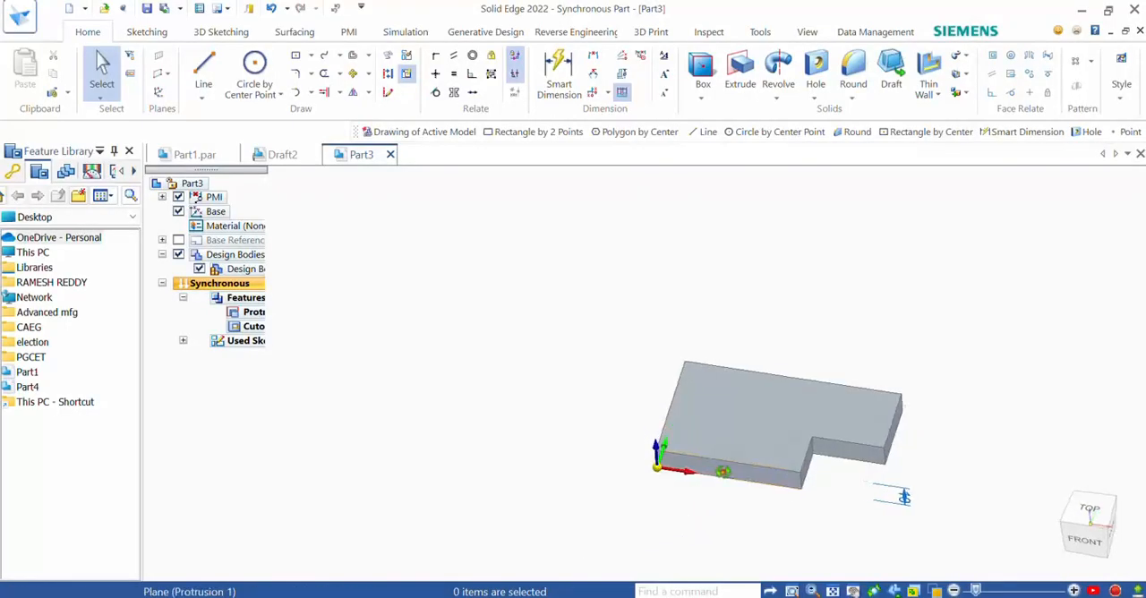
middle_drag(724, 472, 807, 477)
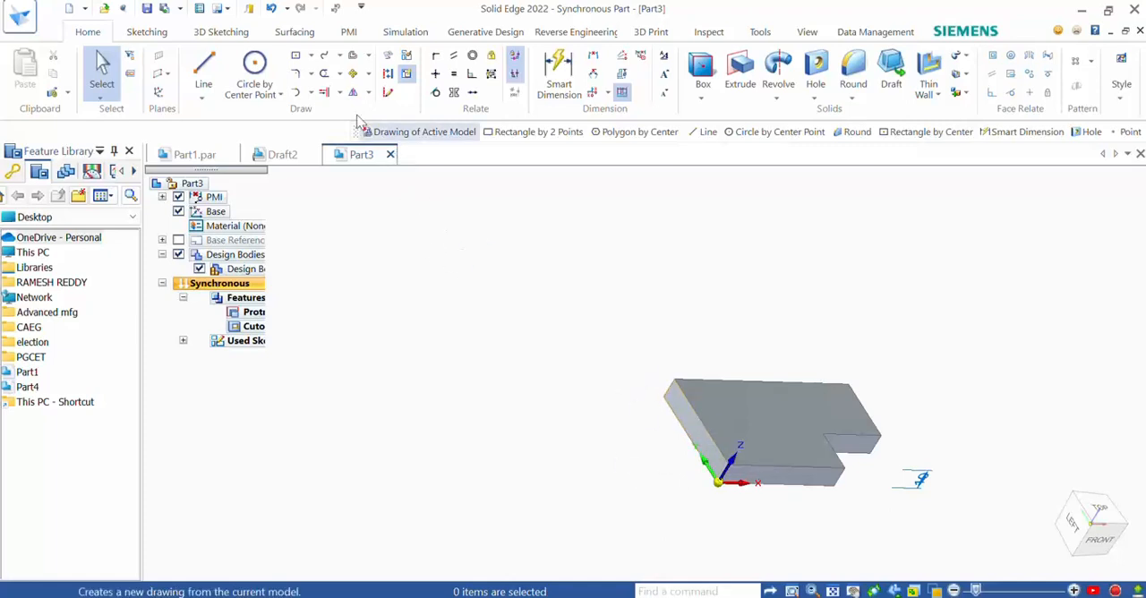
click(204, 79)
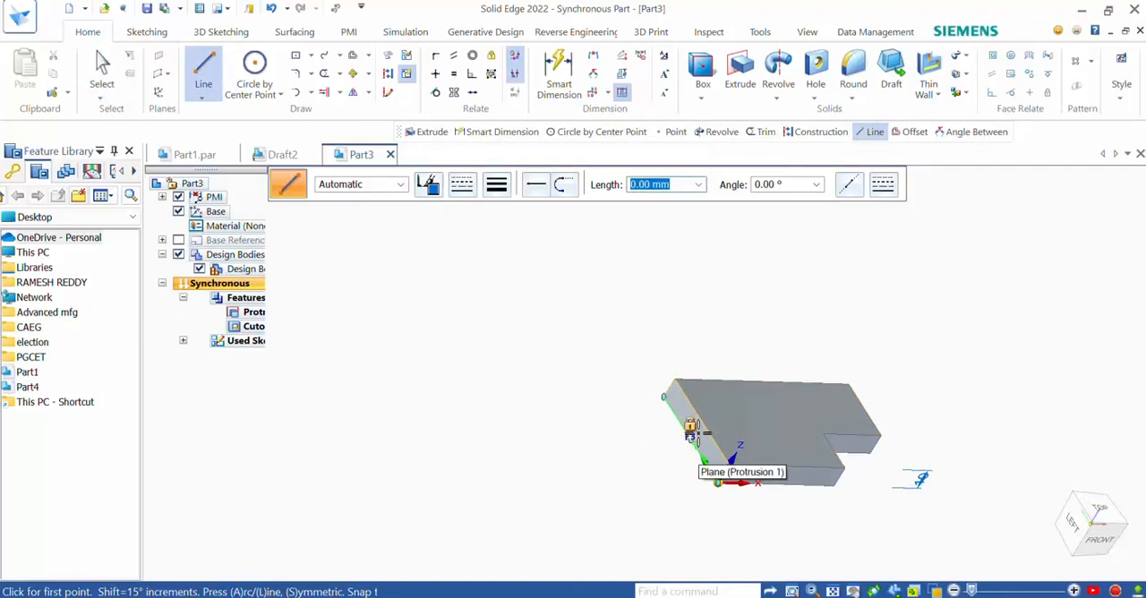
click(692, 427)
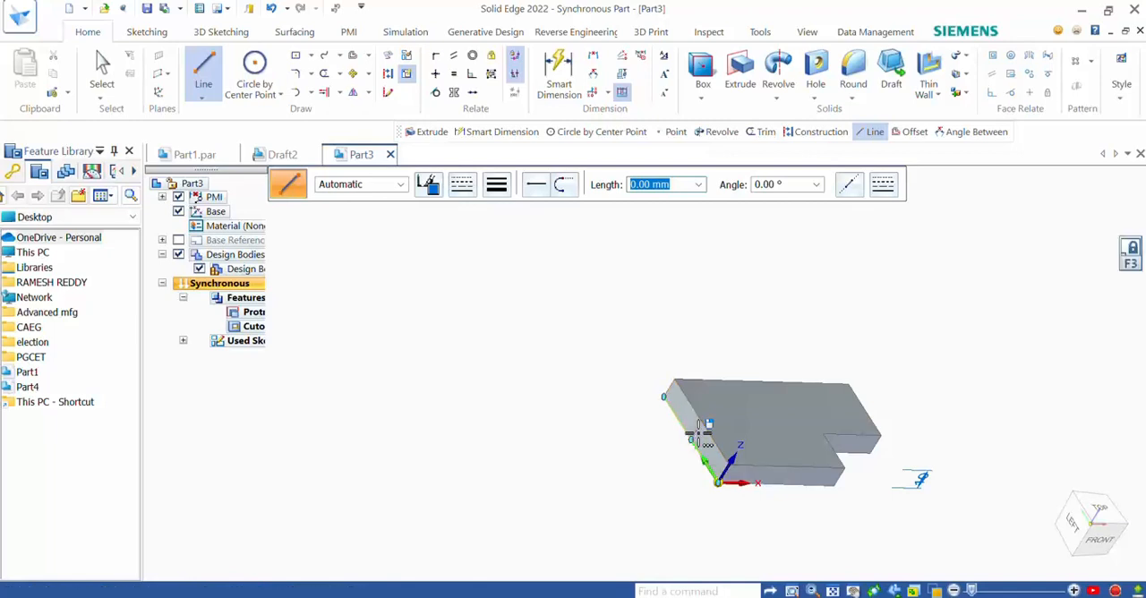
click(1073, 527)
scroll(797, 509, down, 2)
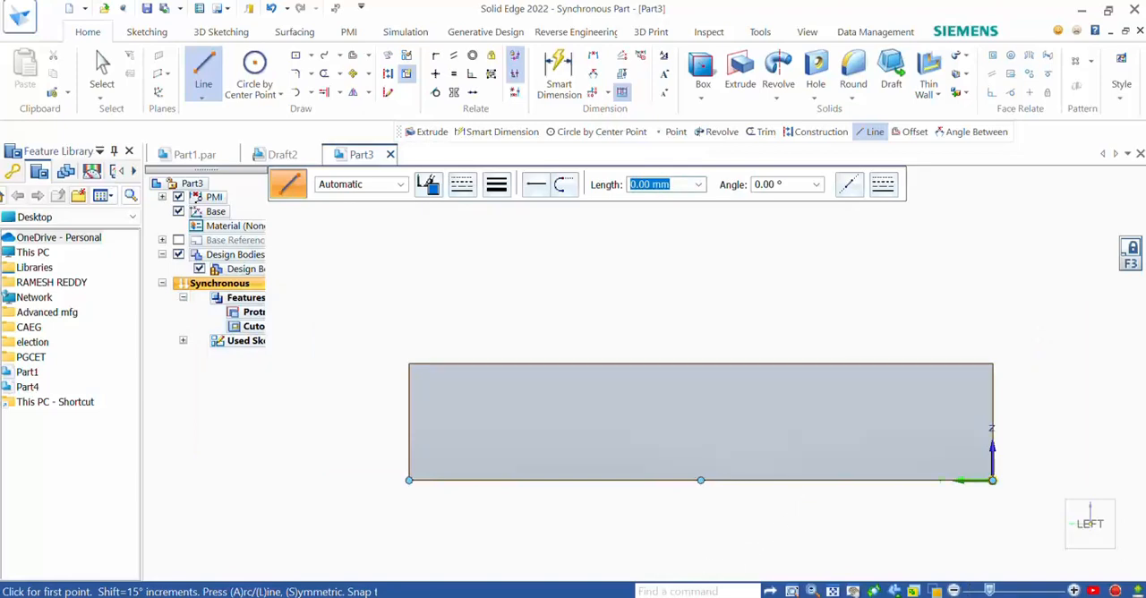
click(207, 71)
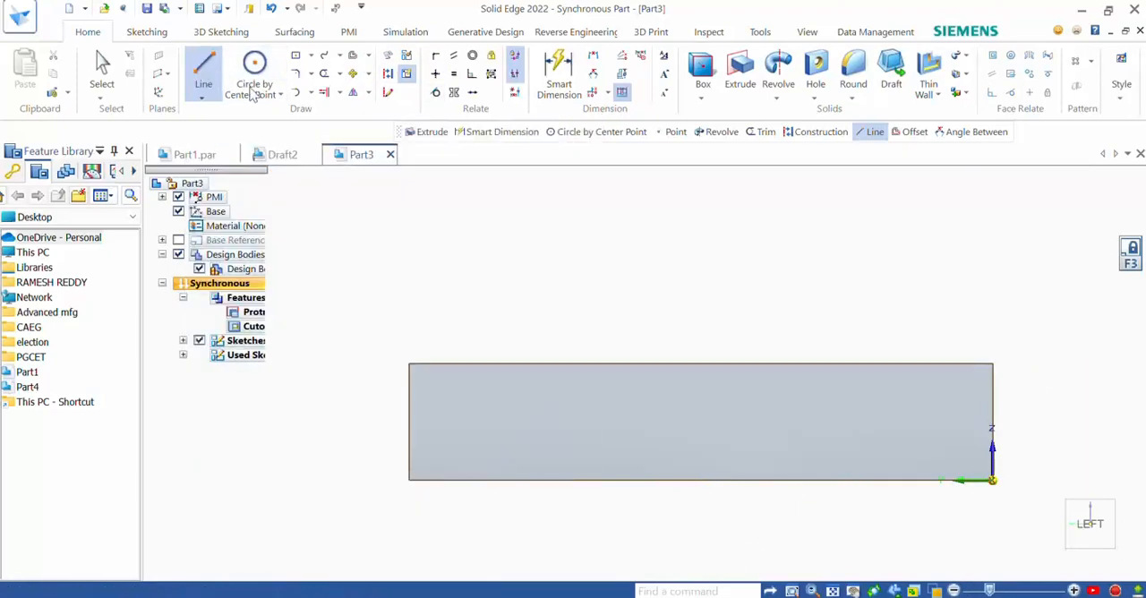
click(992, 362)
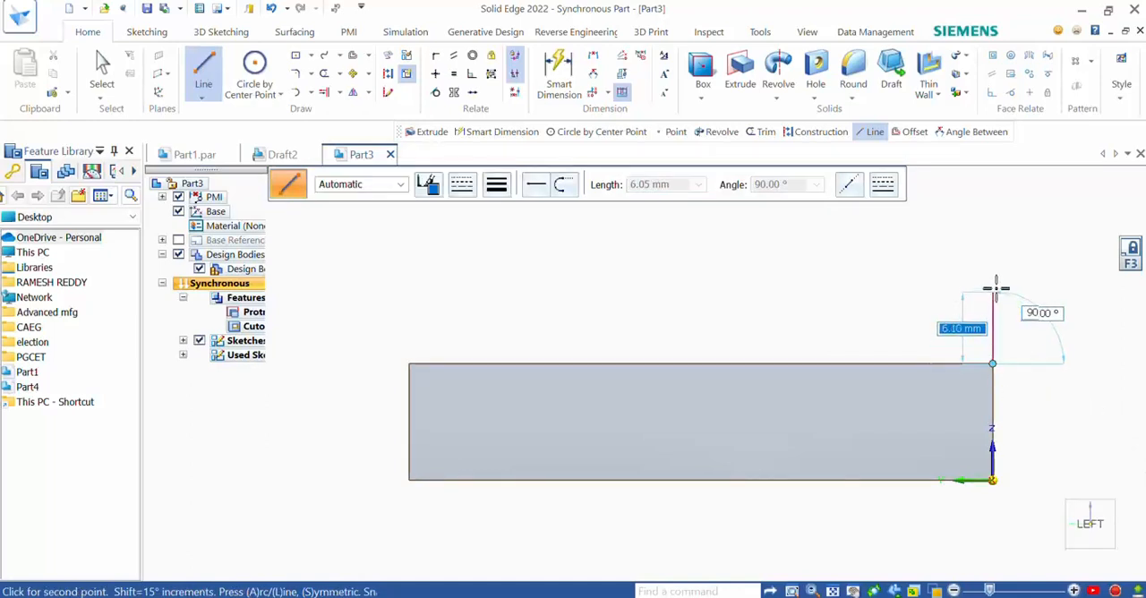
text(10)
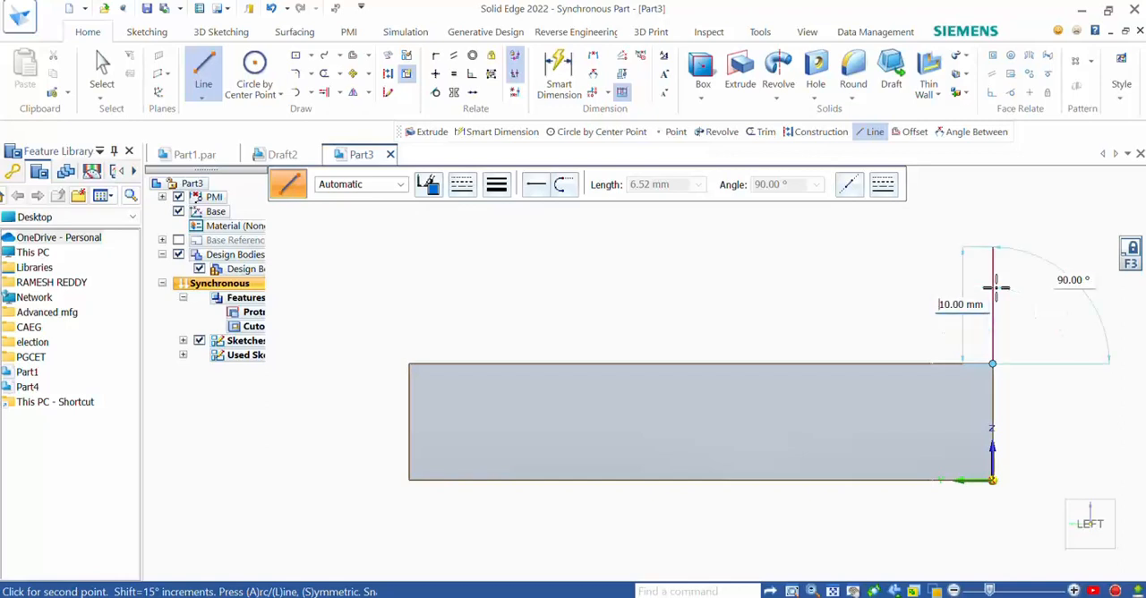
key(Tab)
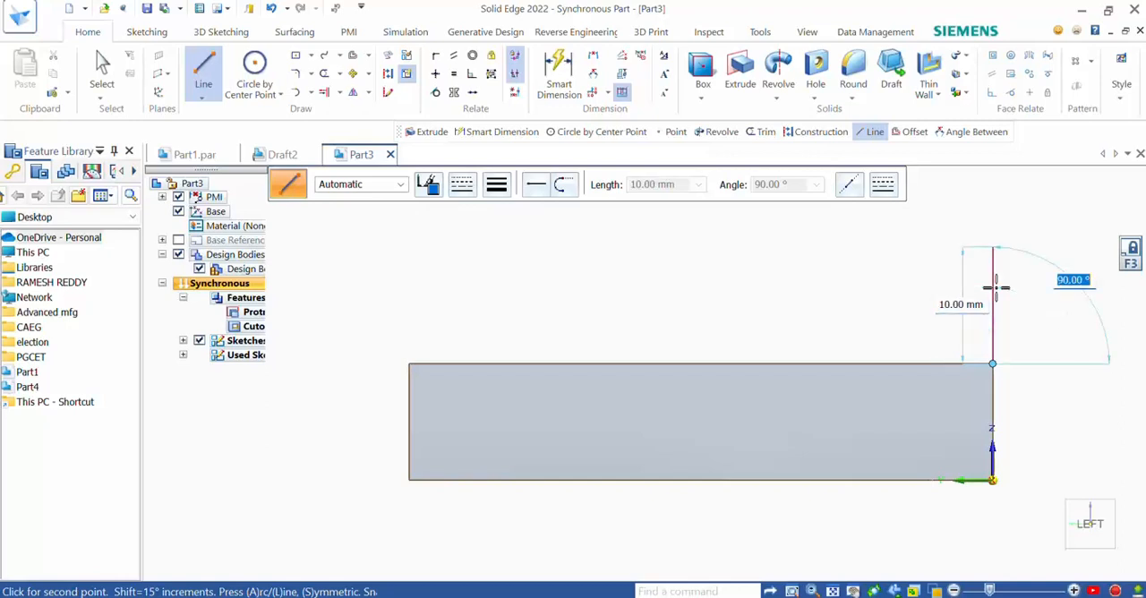
key(Return)
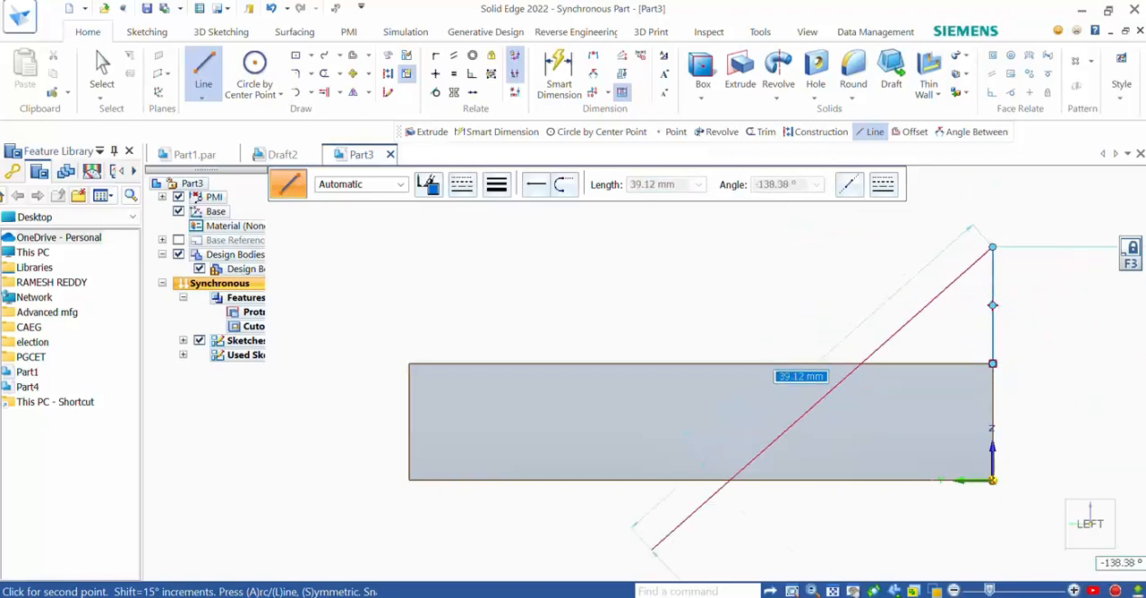
- Check the exercise figure and continue the profile with a 20 mm horizontal line toward the rear of the plate
key(alt+Tab)
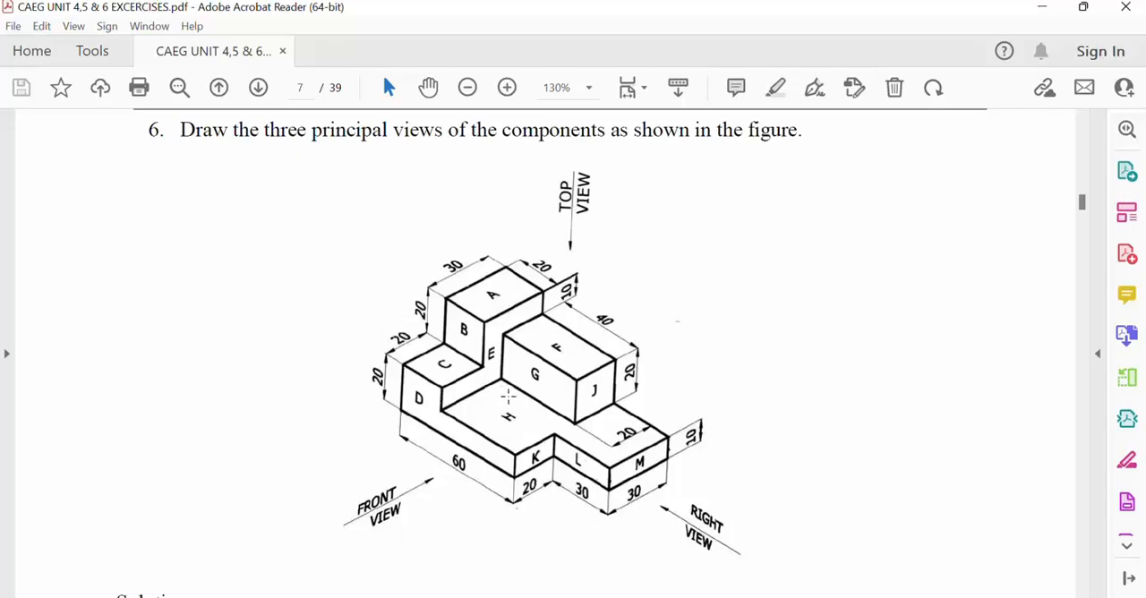
key(alt+Tab)
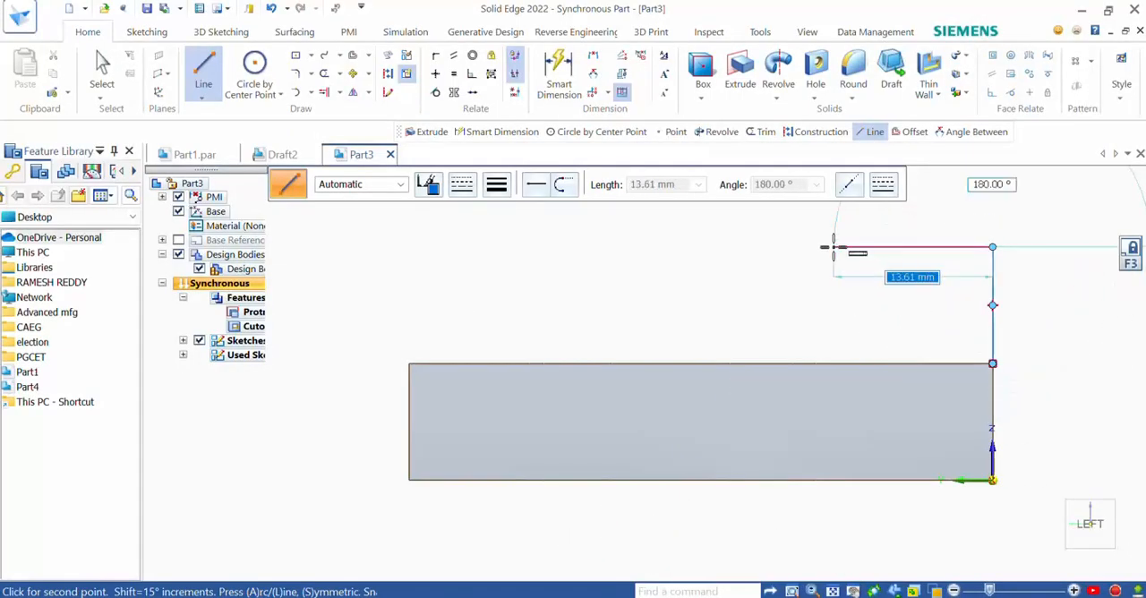
text(20)
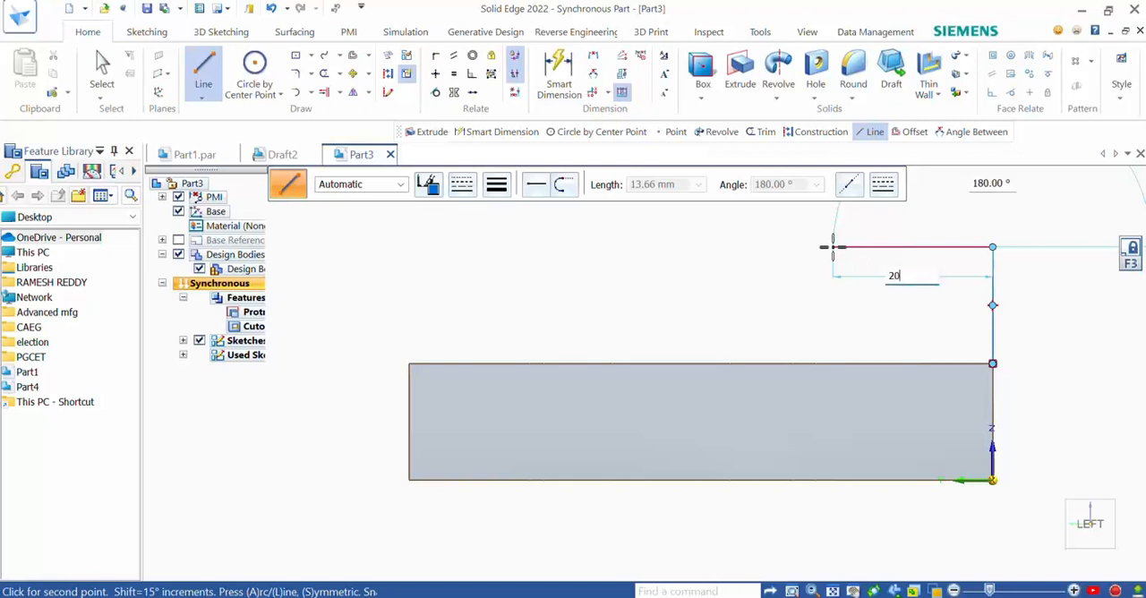
key(Return)
click(832, 246)
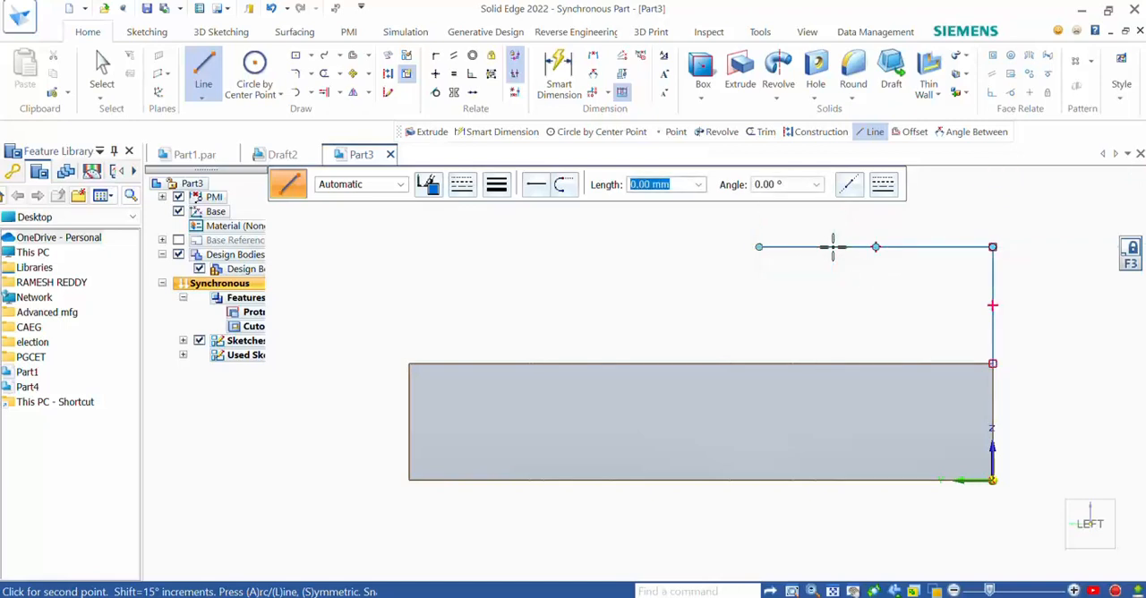
- Continue the stepped profile with a 20 mm vertical line upward from the end of the horizontal line
scroll(869, 264, down, 3)
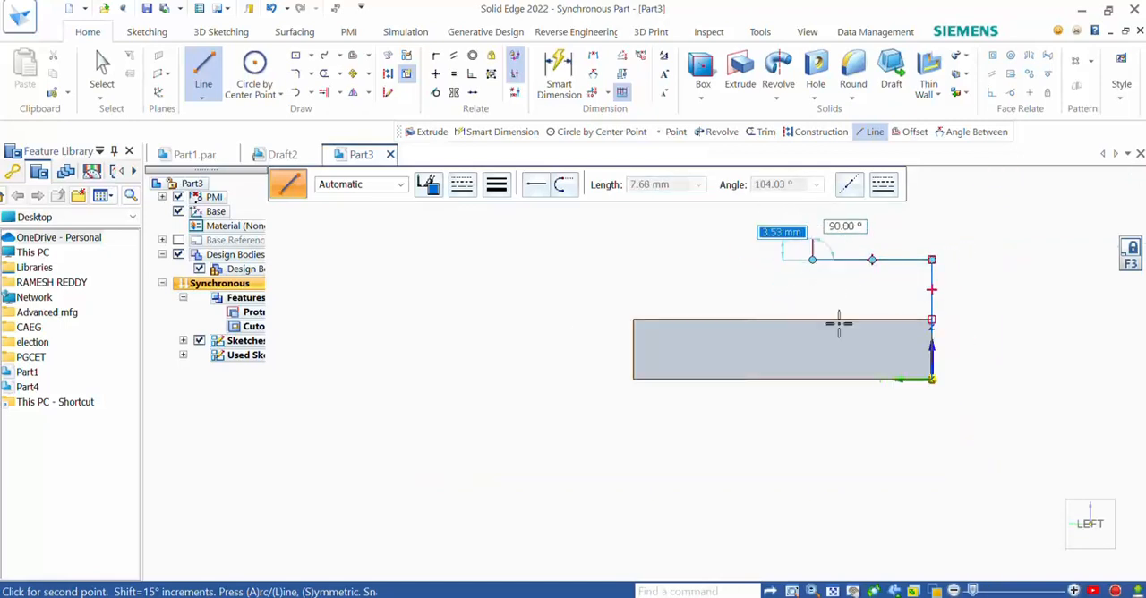
scroll(839, 325, down, 2)
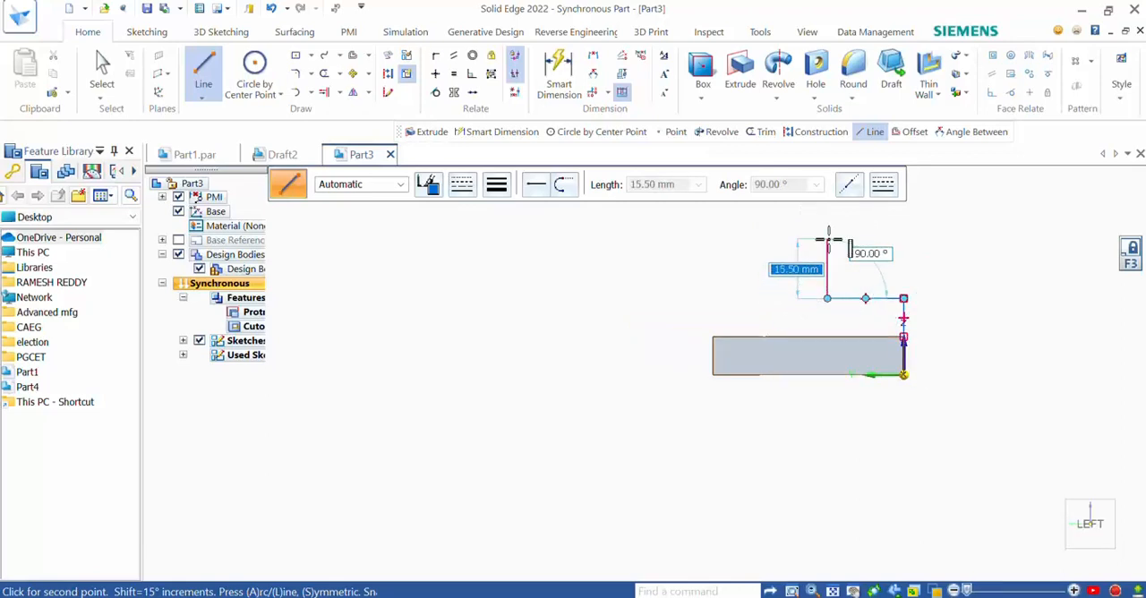
text(2)
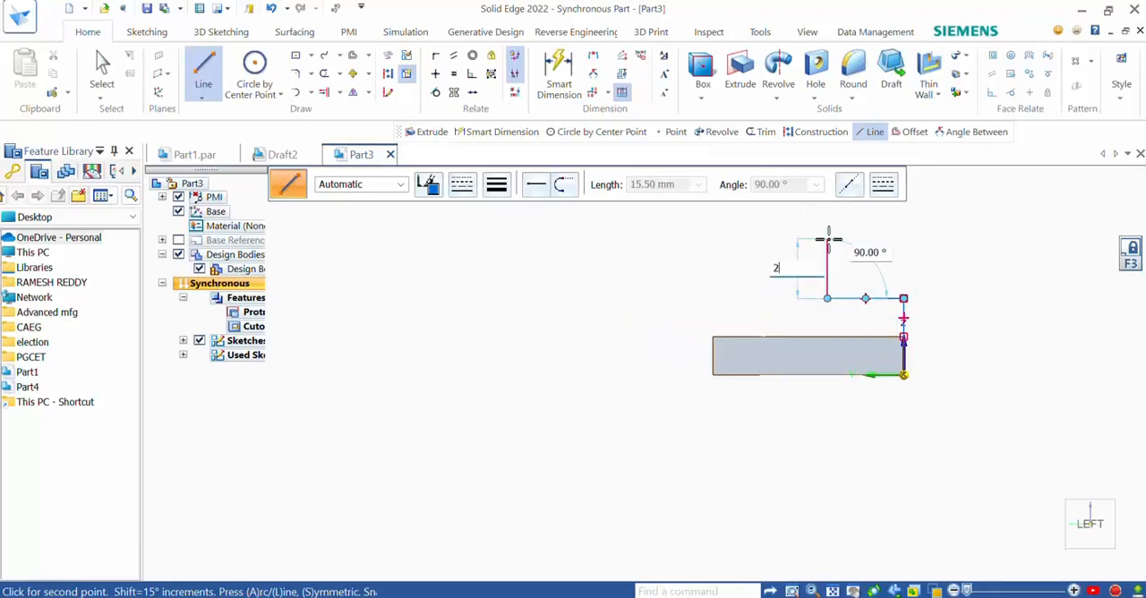
text(0)
key(Return)
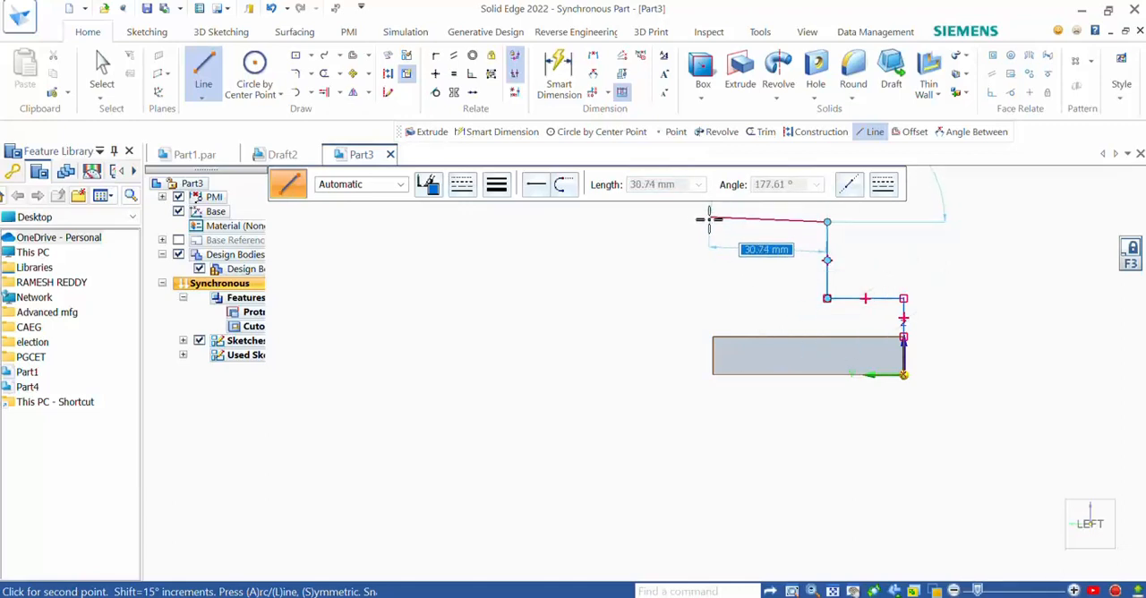
- Finish the stepped profile with a 30 mm horizontal line toward the rear, a vertical line down to the plate, and a closing line along its top edge
text(3)
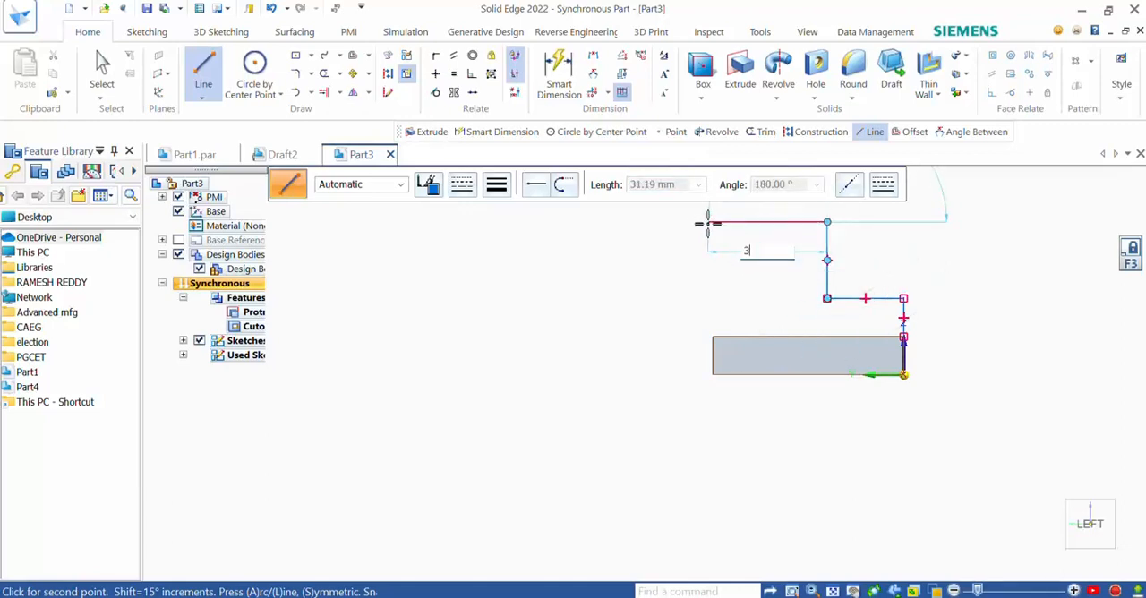
text(0)
key(Return)
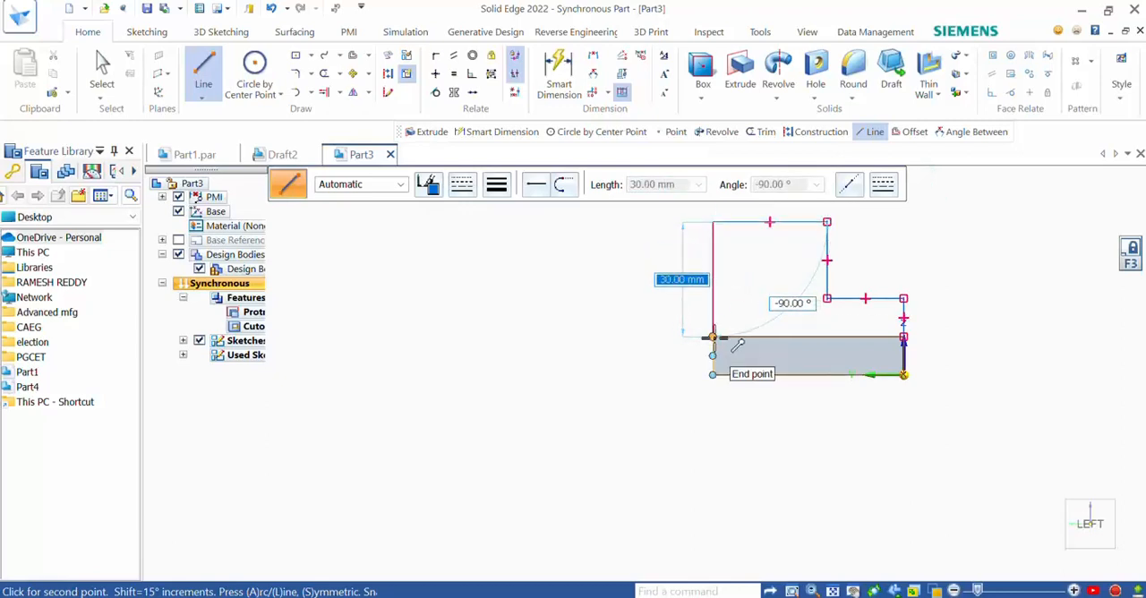
click(713, 336)
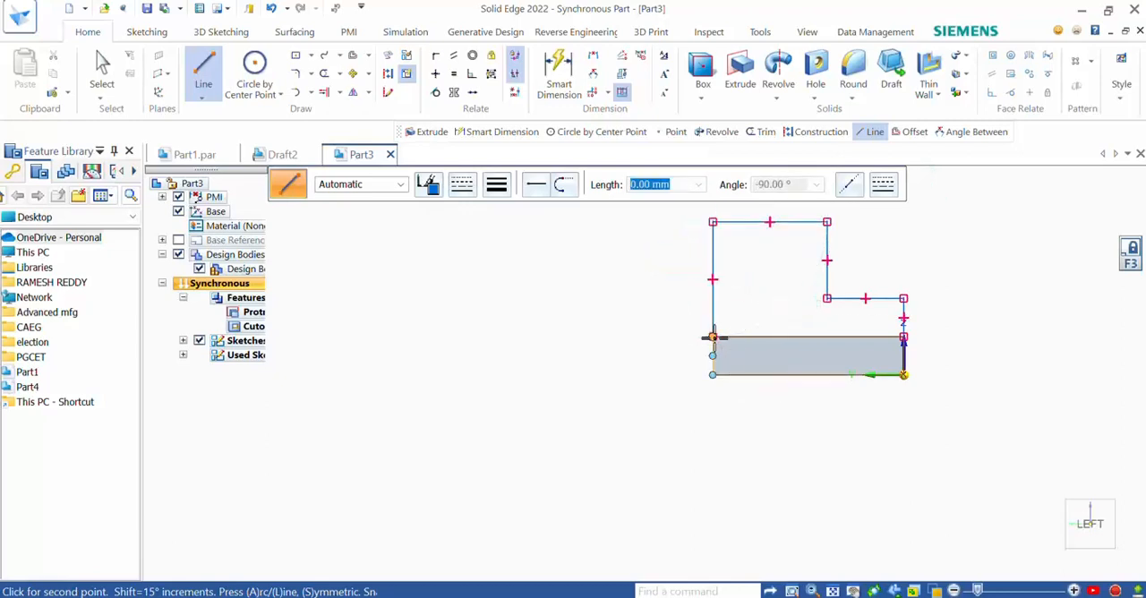
click(903, 337)
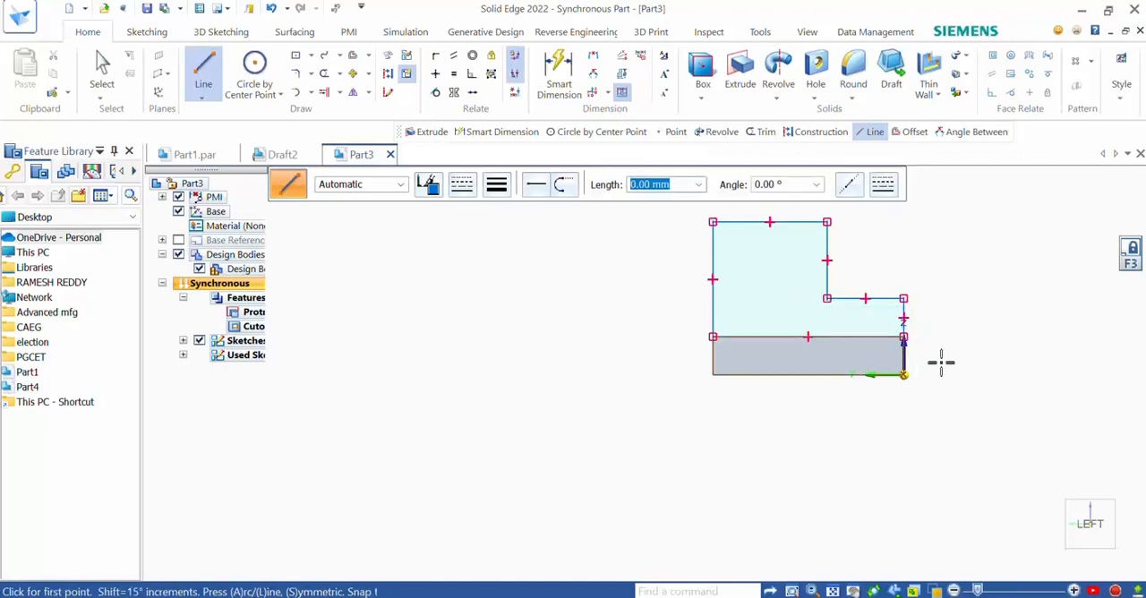
key(Escape)
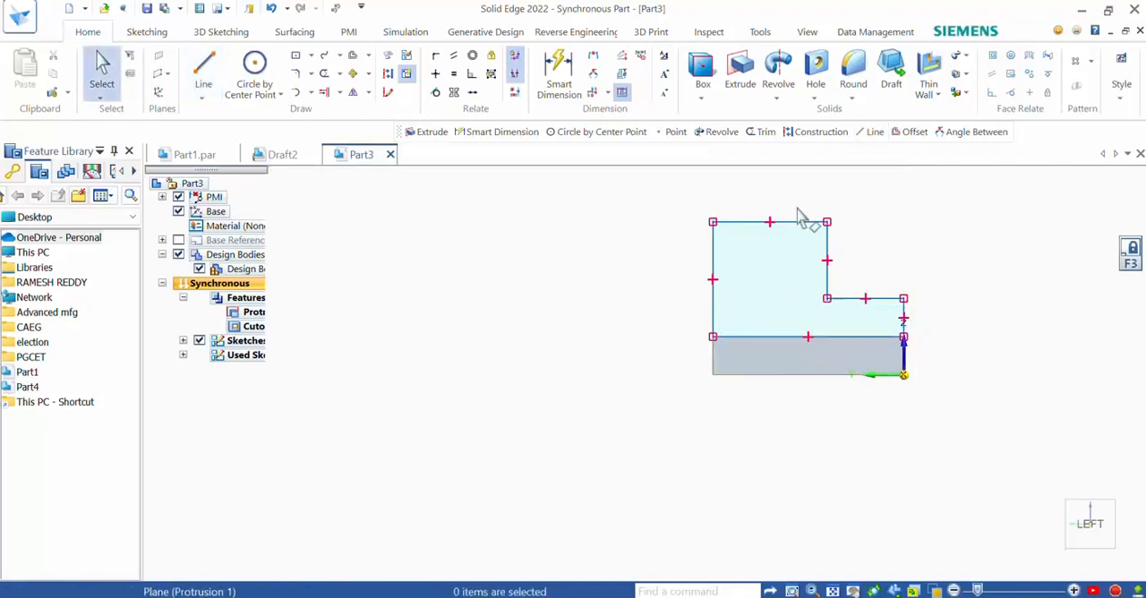
- Extrude the closed stepped profile 20 mm along the length of the base plate, checking the distance against the exercise figure
click(745, 68)
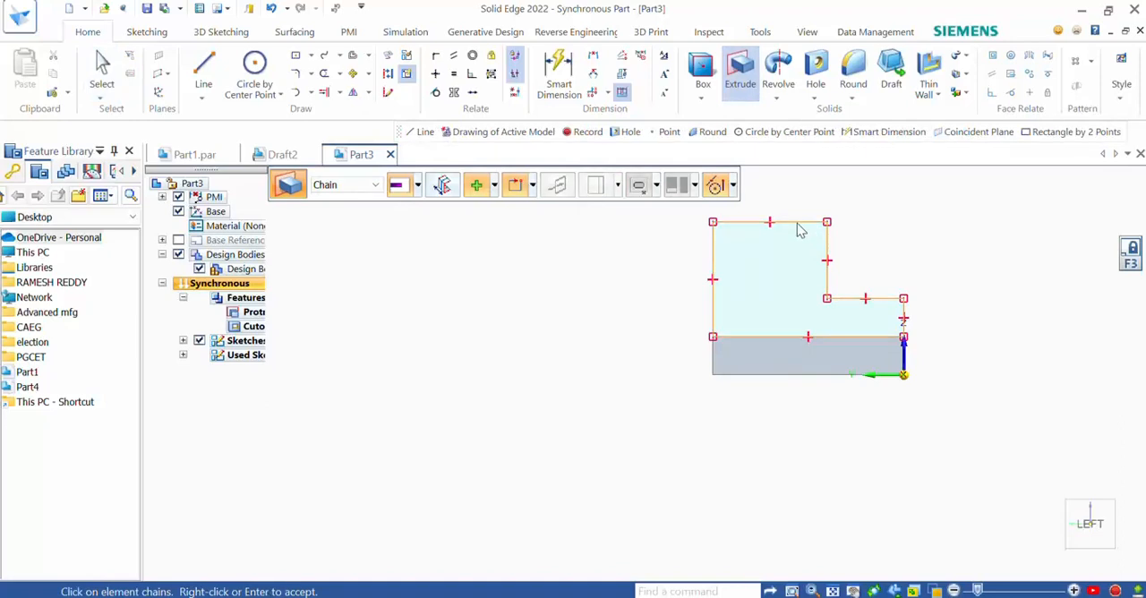
click(800, 230)
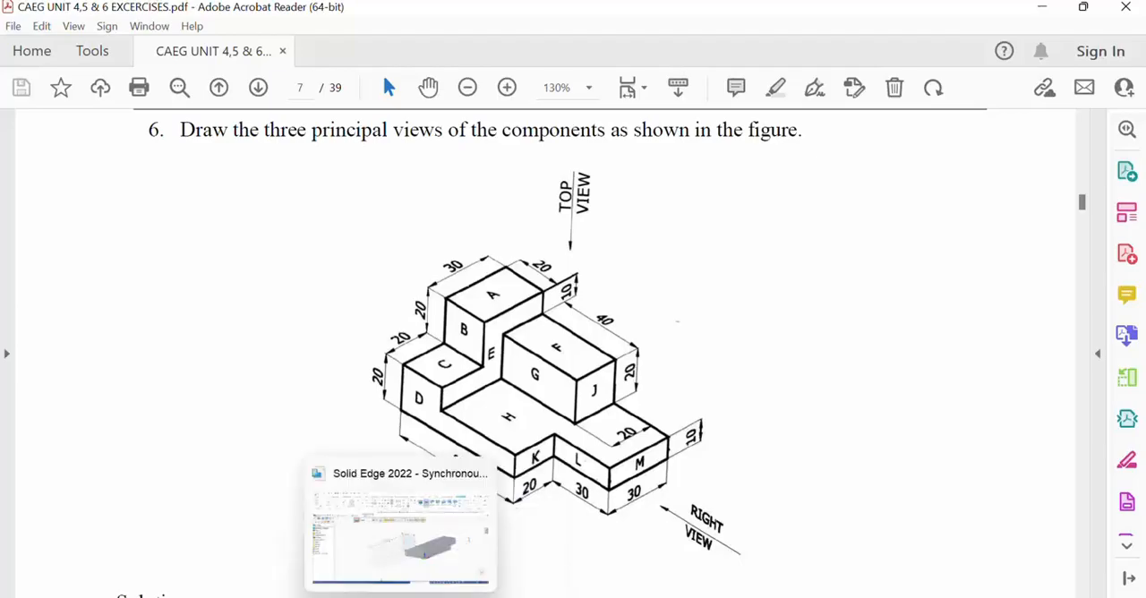
click(401, 595)
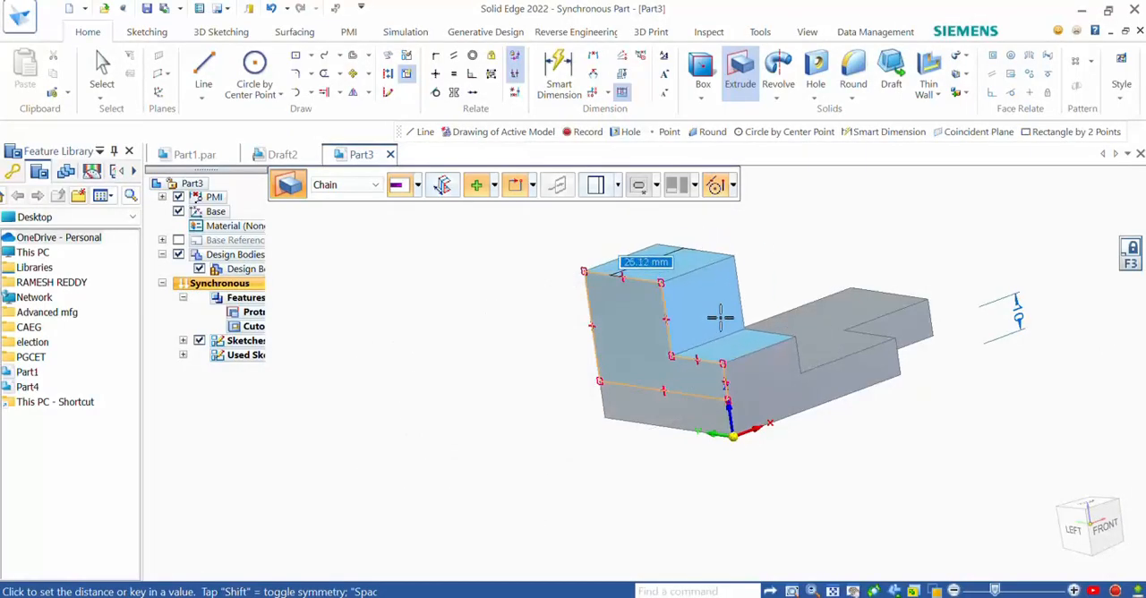
text(2)
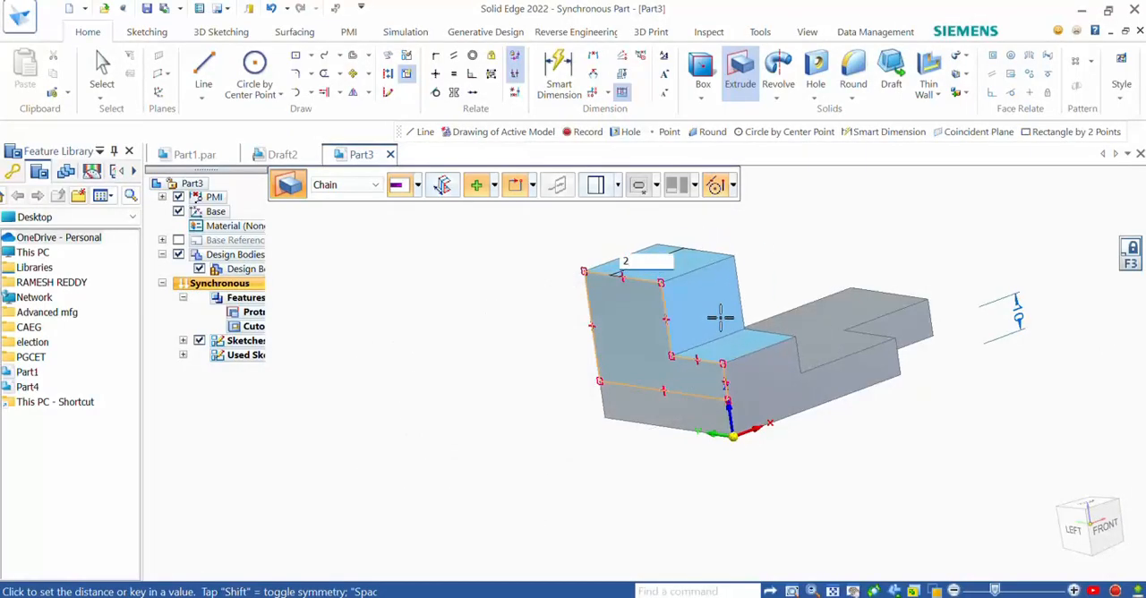
text(0)
key(Return)
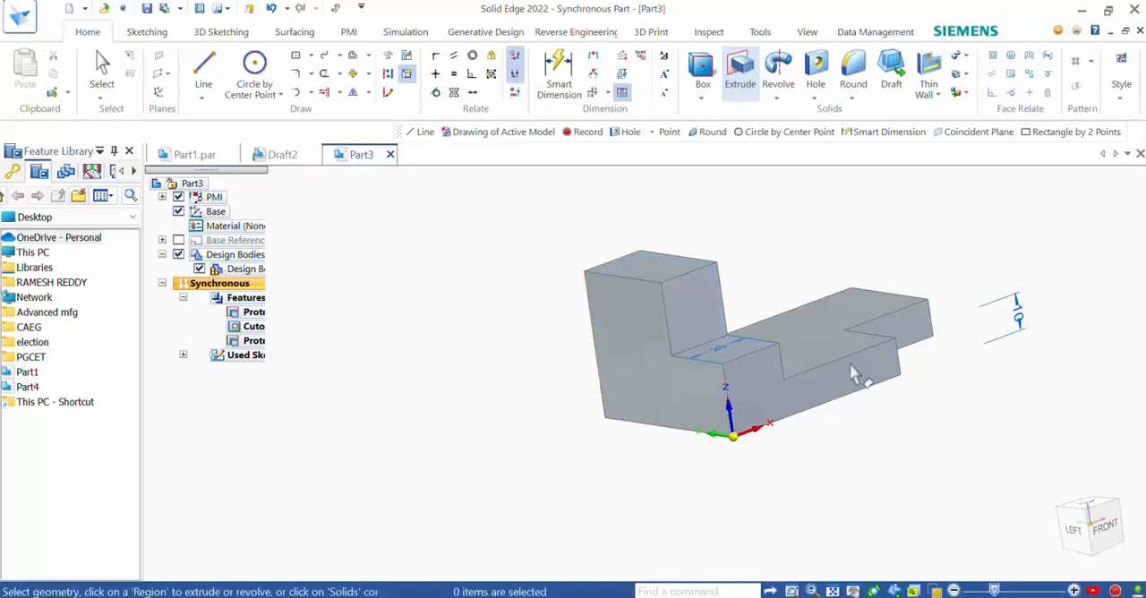
- Start a two-point rectangle locked to the stepped block's inner side face, with its first corner at the rear edge where the block meets the plate
middle_drag(882, 415, 773, 472)
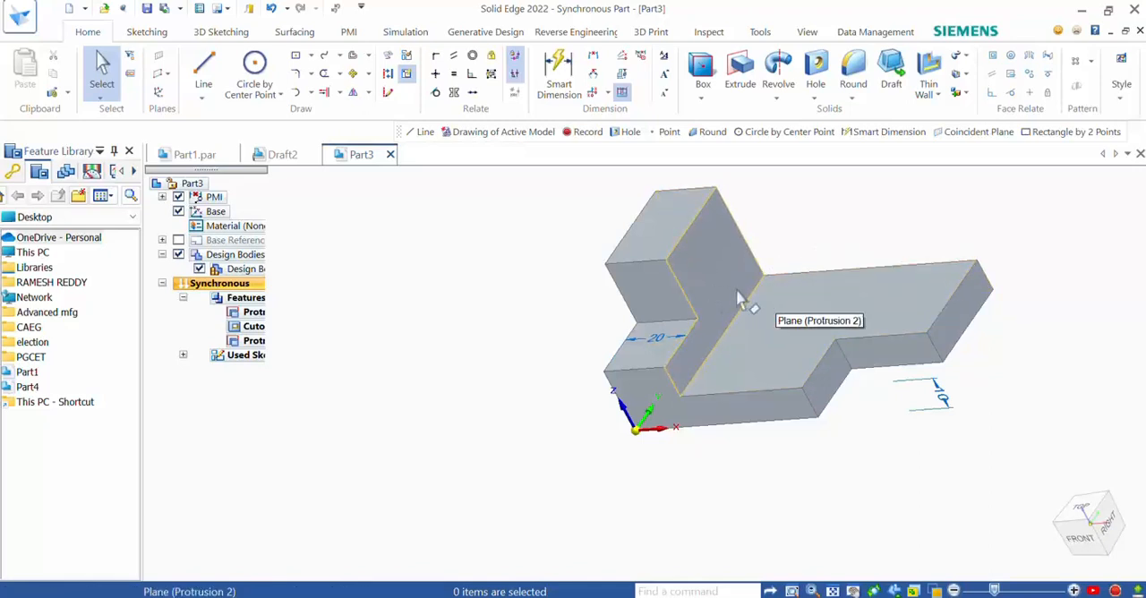
click(310, 55)
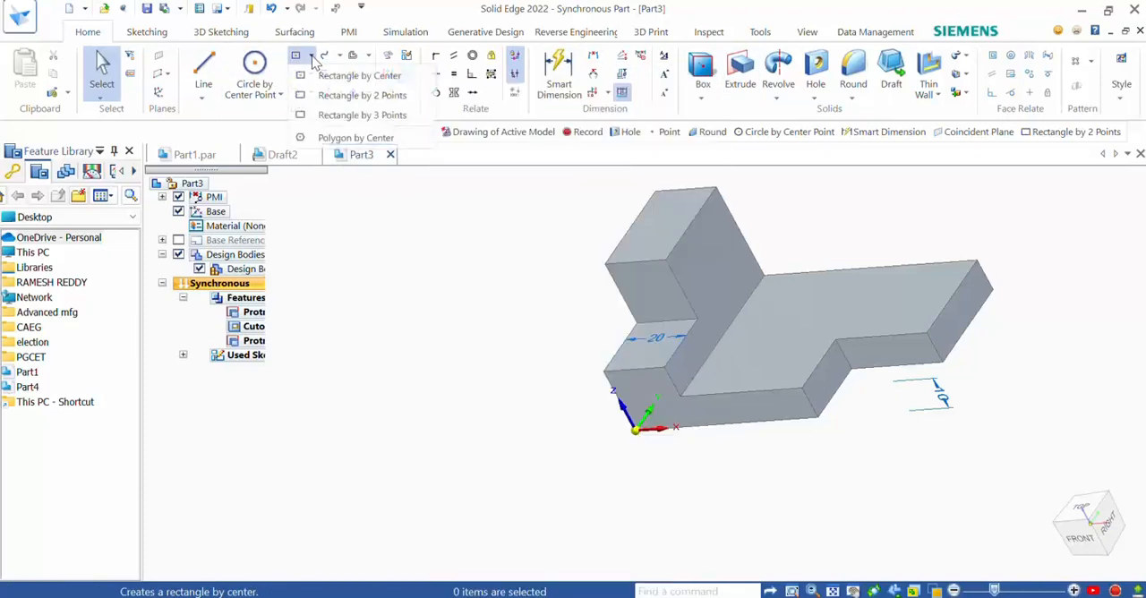
click(332, 98)
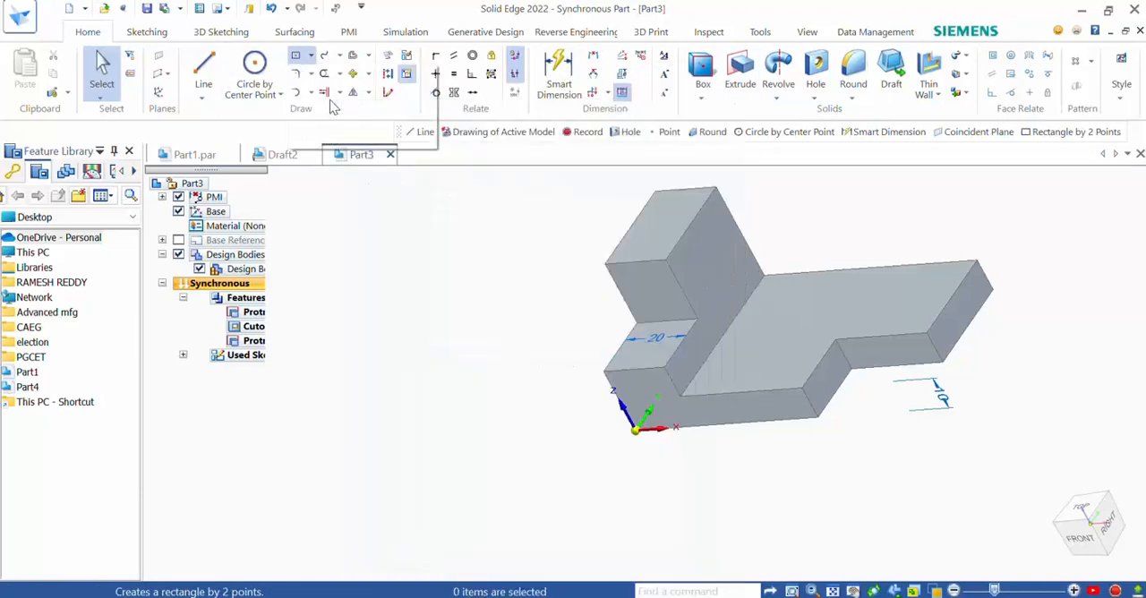
click(727, 268)
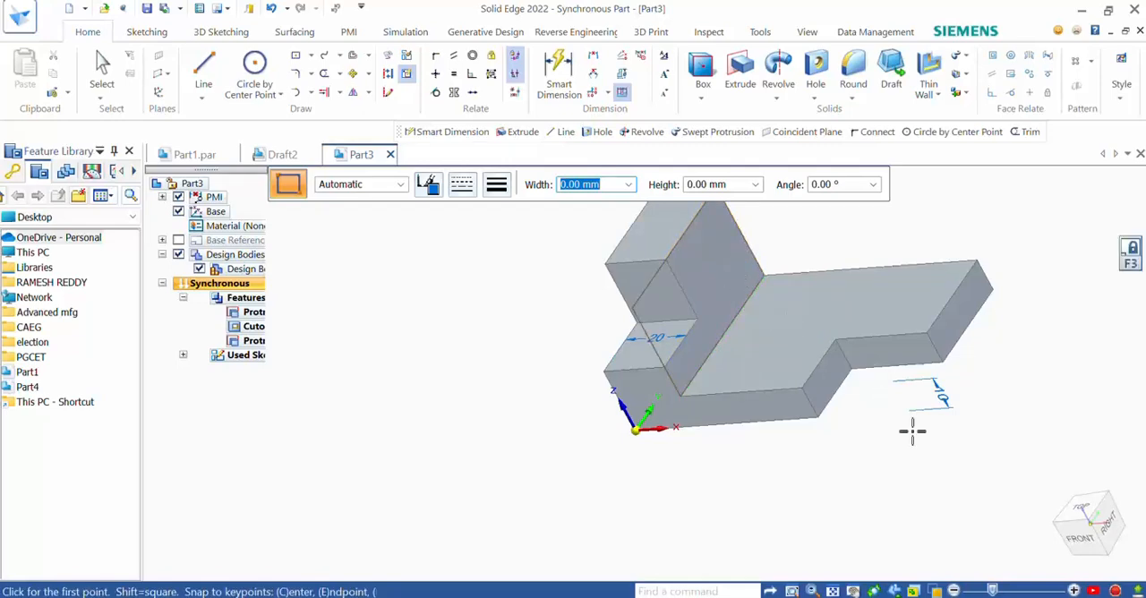
click(1111, 523)
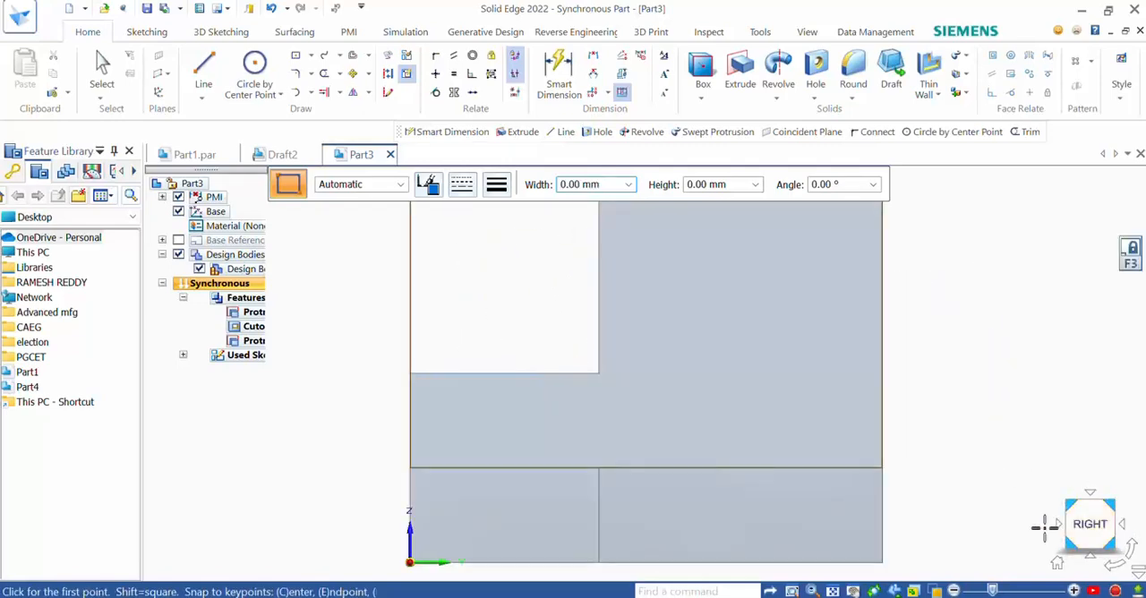
click(882, 467)
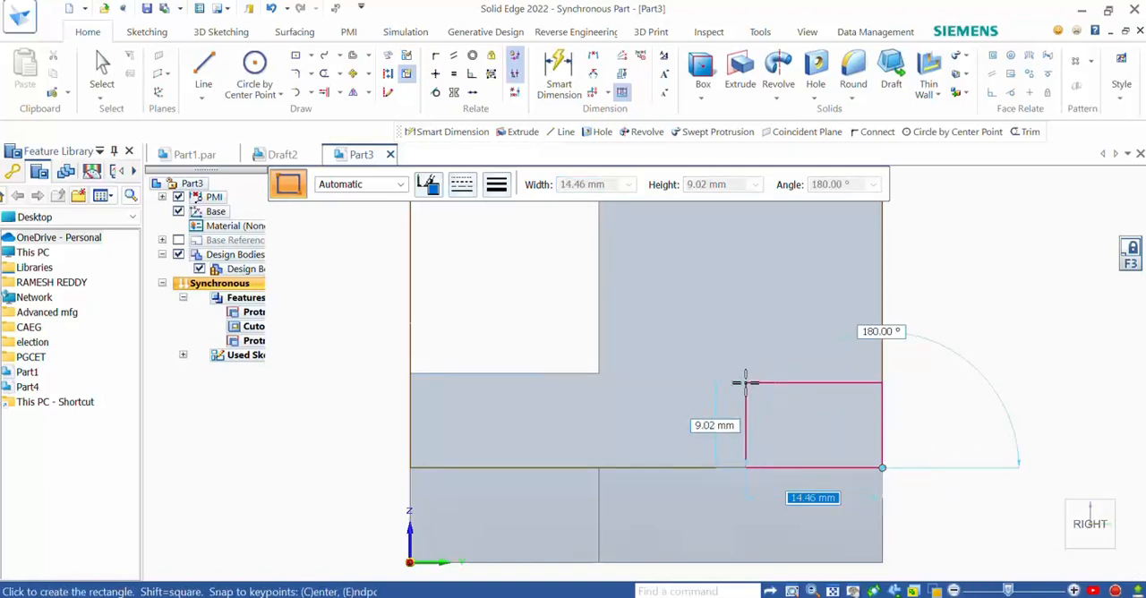
- Check the exercise figure and complete the rectangle with a width and height of 20 mm, oriented upward at 90°
click(466, 596)
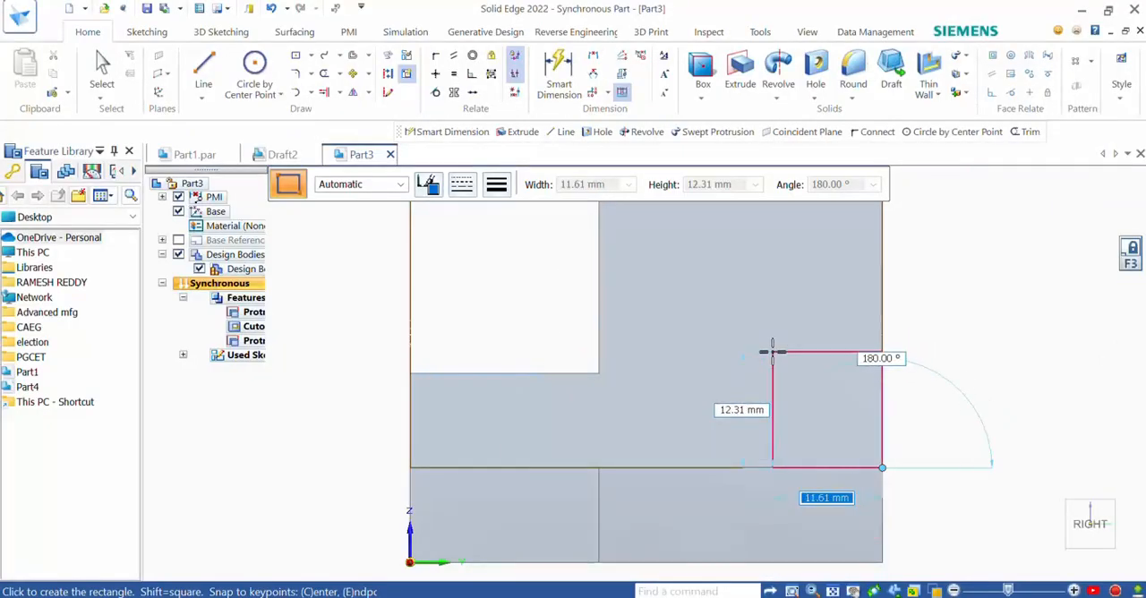
text(20)
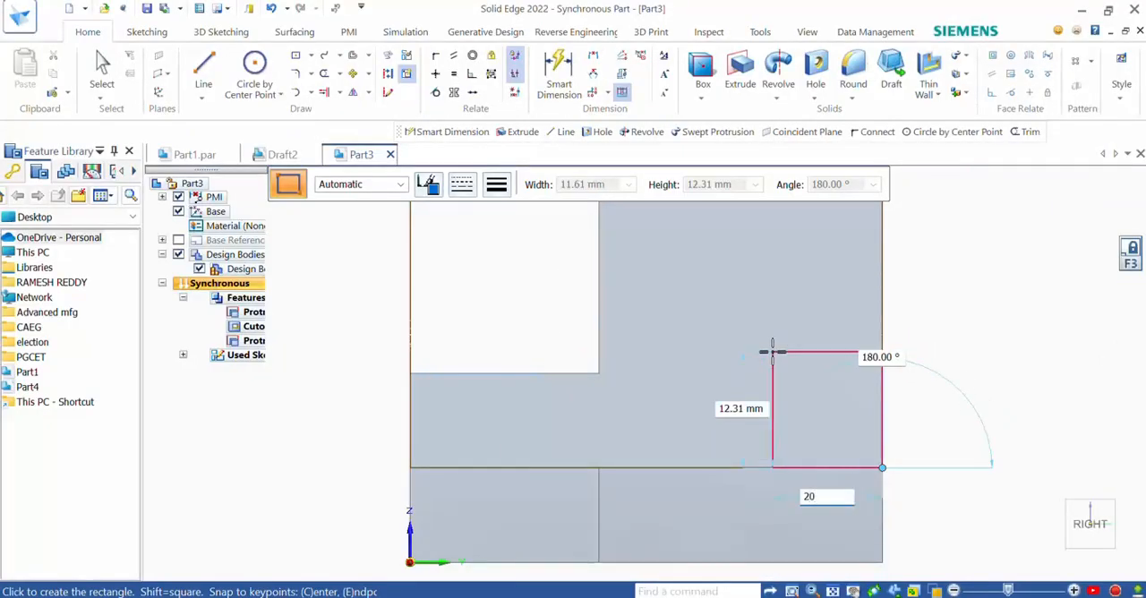
key(Tab)
text(2)
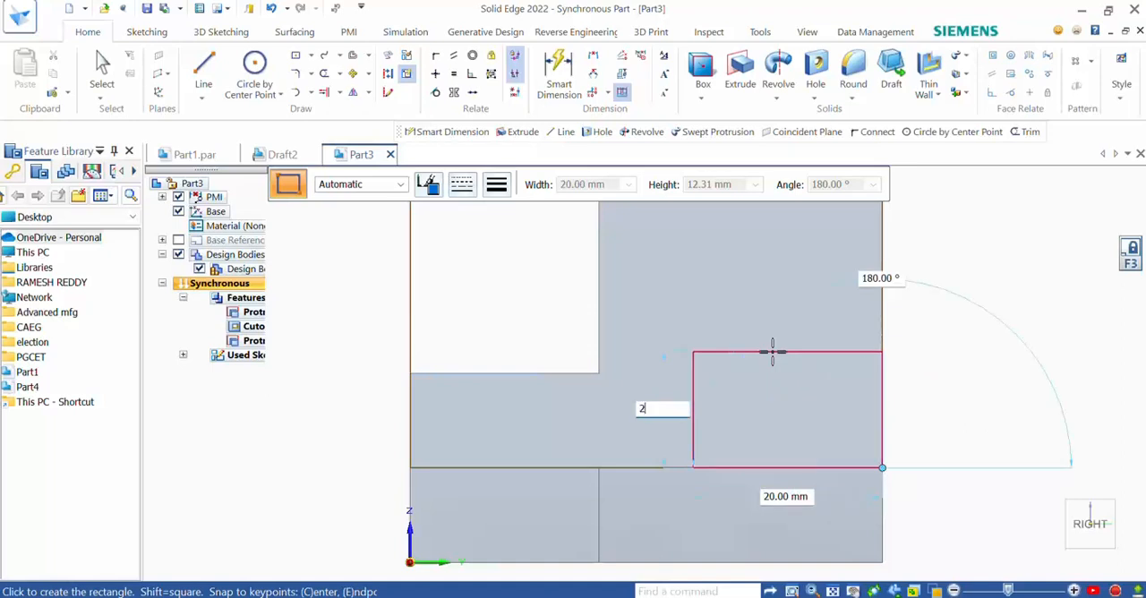
text(0)
key(Tab)
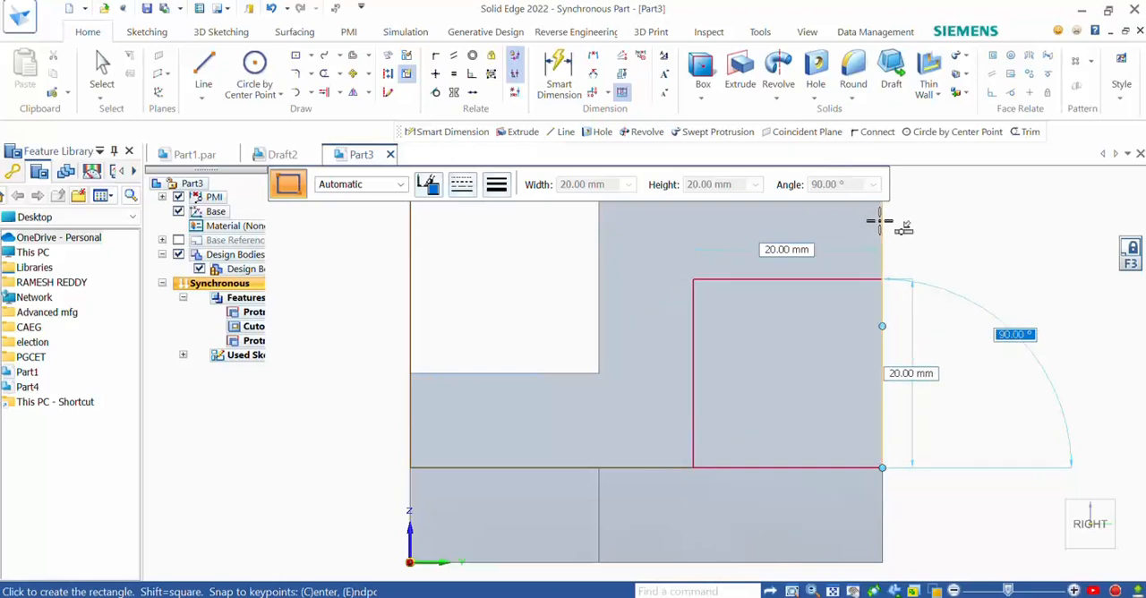
click(880, 222)
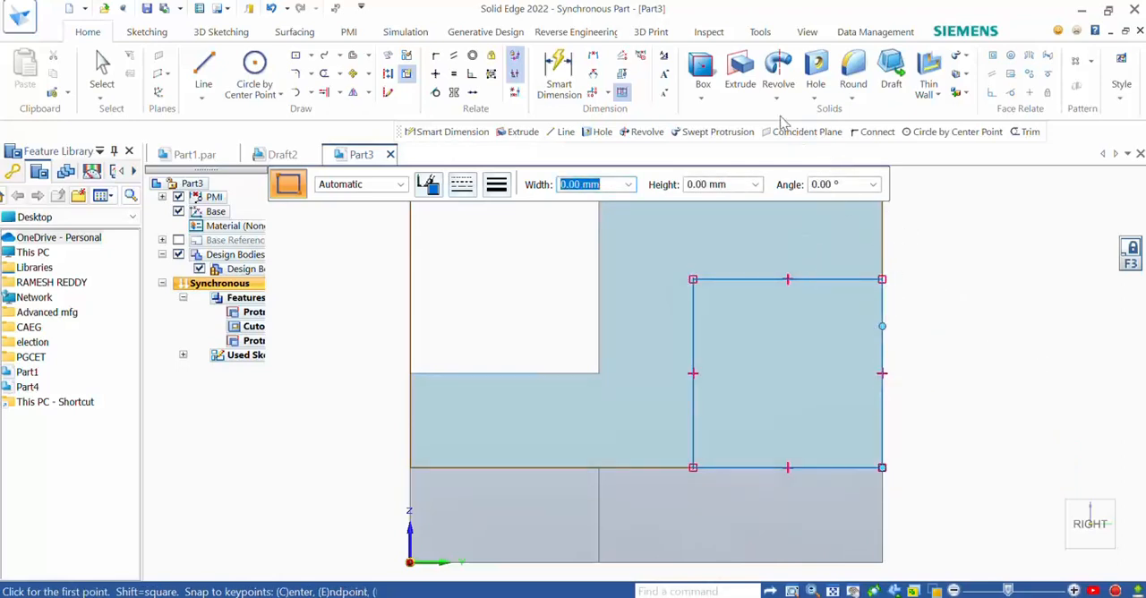
key(Escape)
- Extrude the 20 mm square 40 mm outward from the stepped block along the base plate, consulting the exercise figure for the length
click(740, 75)
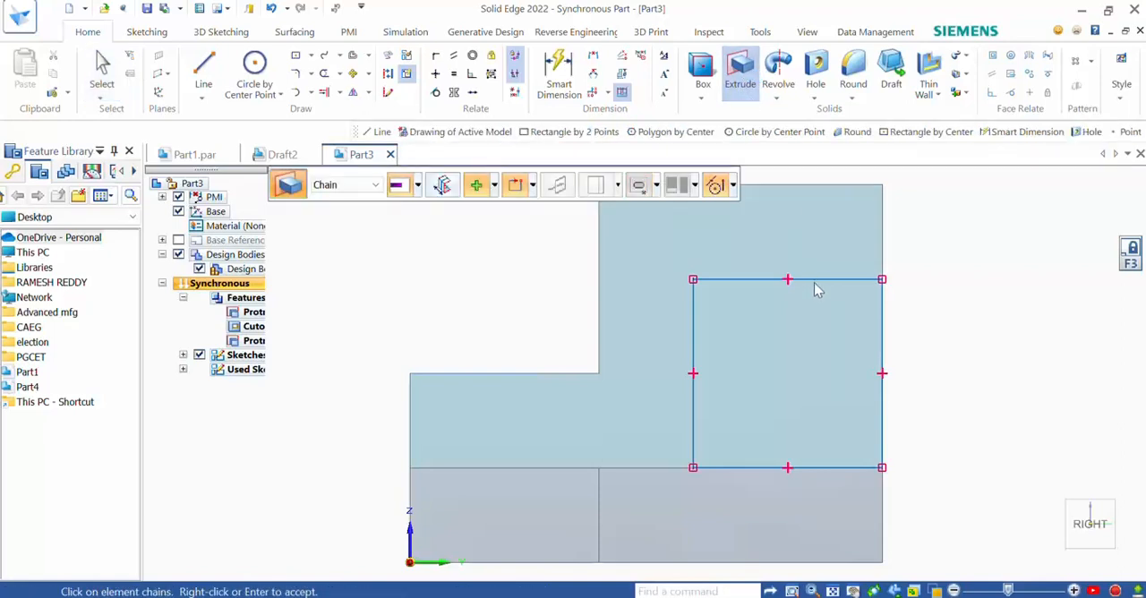
click(816, 287)
right_click(817, 286)
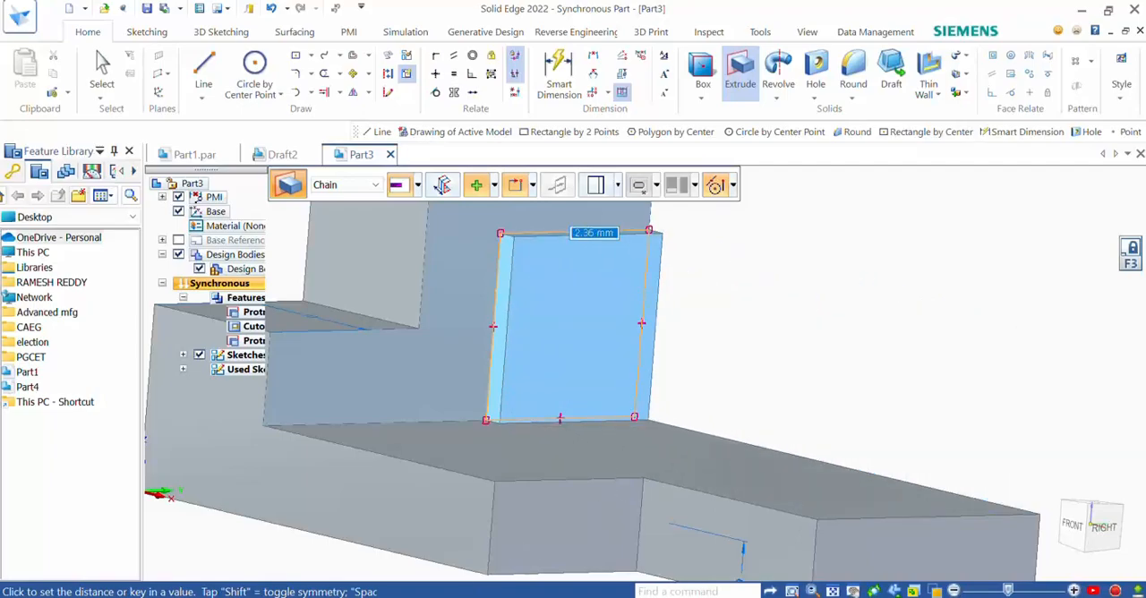
click(415, 597)
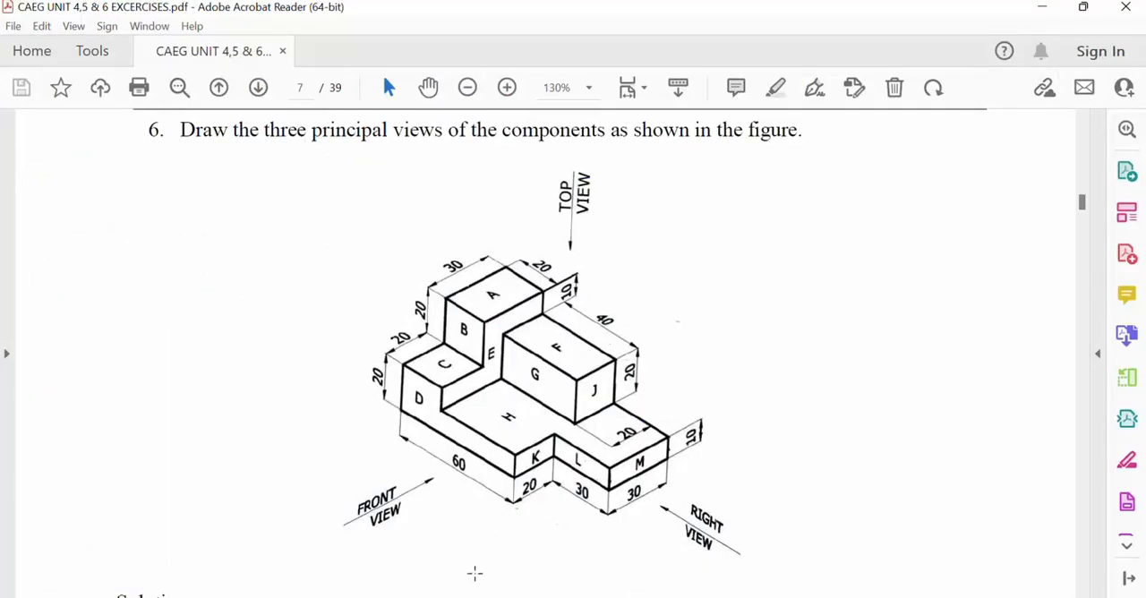
key(alt+Tab)
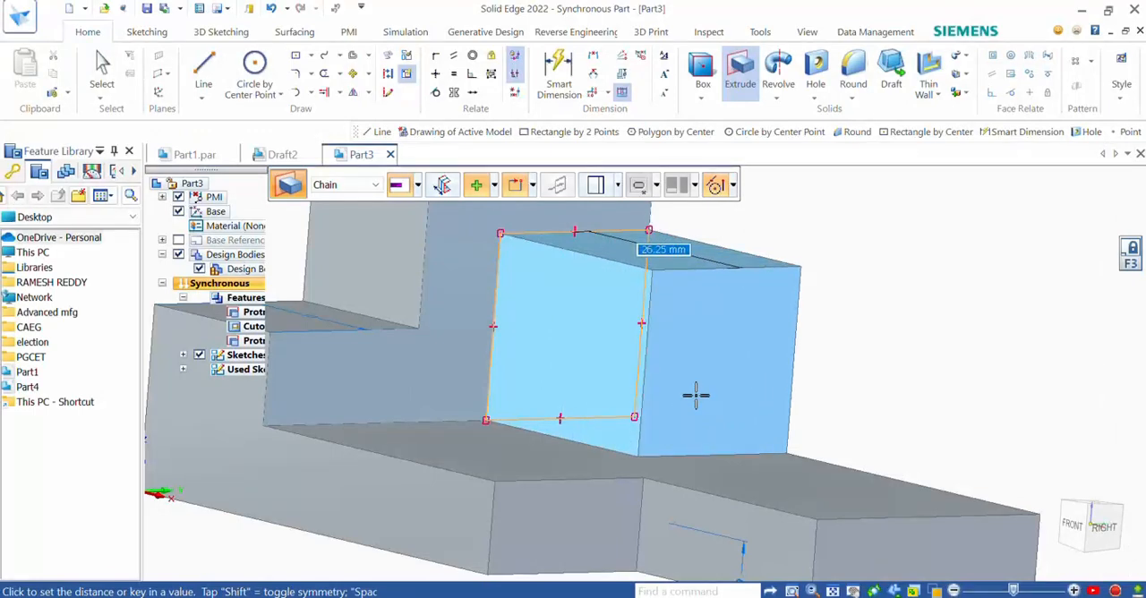
text(40)
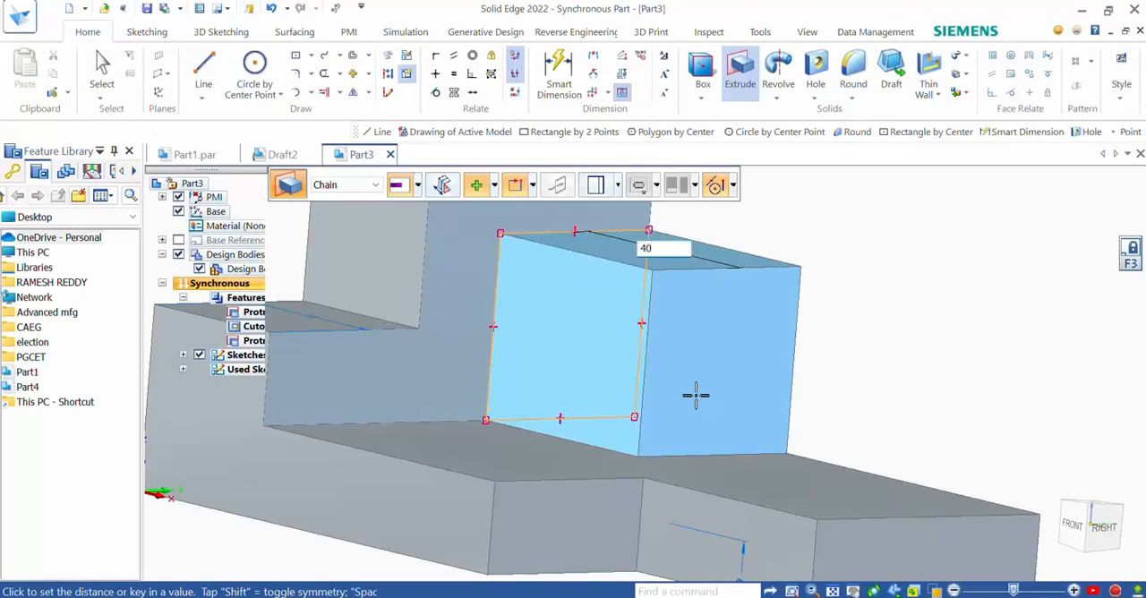
key(Return)
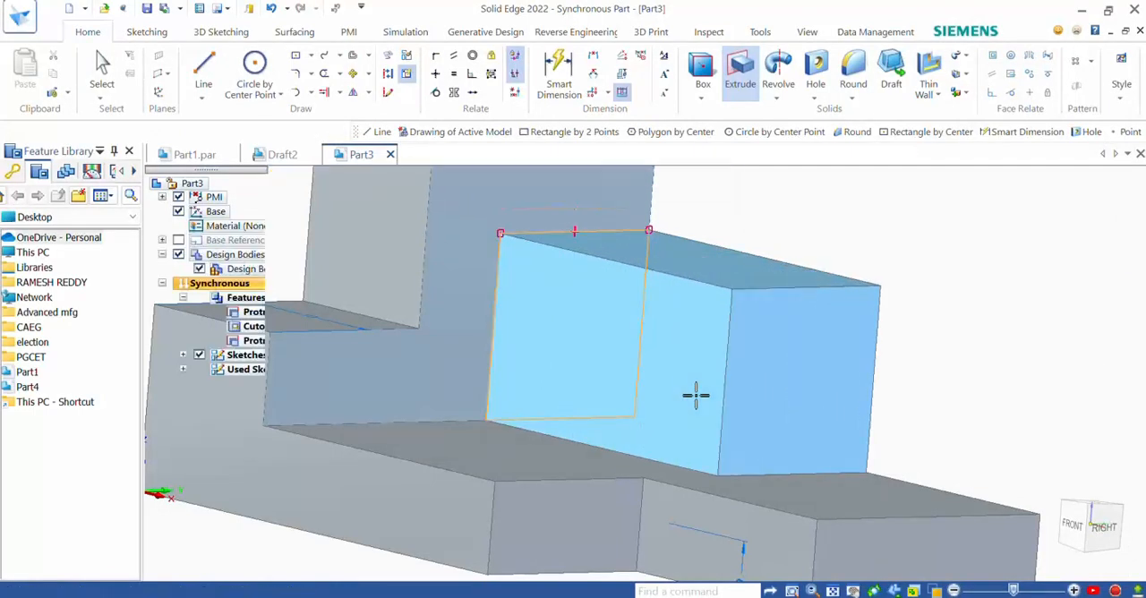
key(Escape)
- Examine the whole model from several angles and compare its shape with the exercise figure
scroll(719, 399, down, 5)
scroll(718, 397, down, 3)
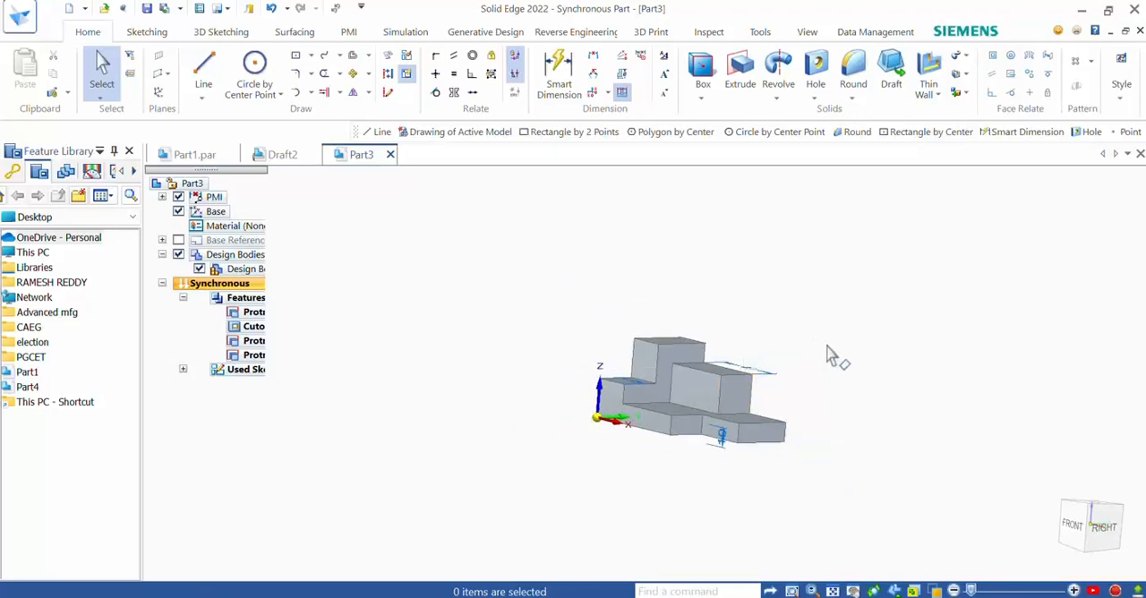
middle_drag(760, 366, 694, 480)
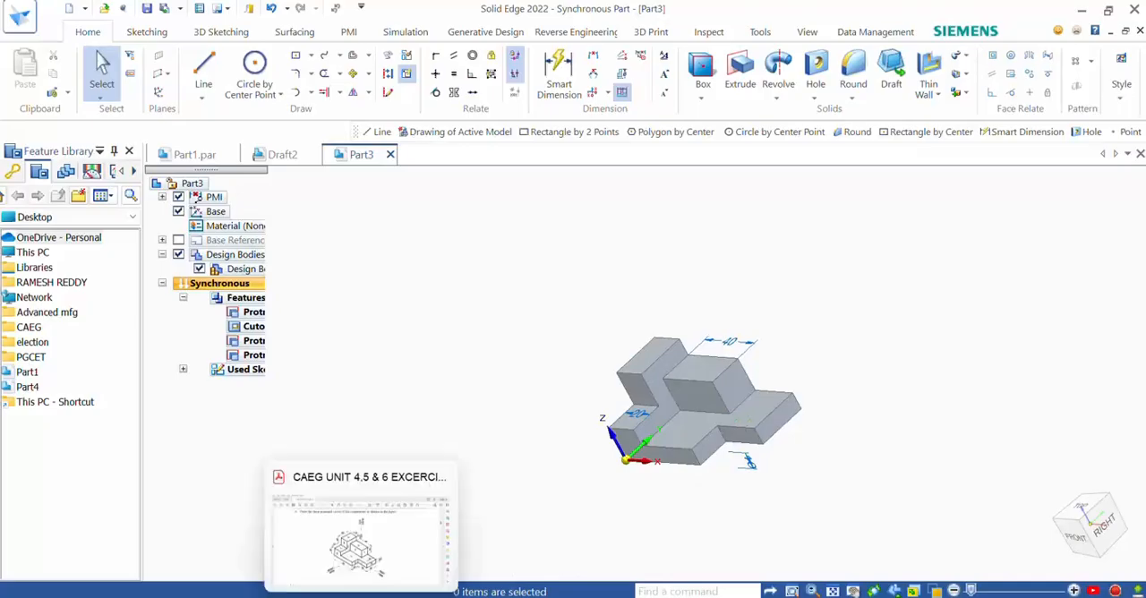
click(399, 591)
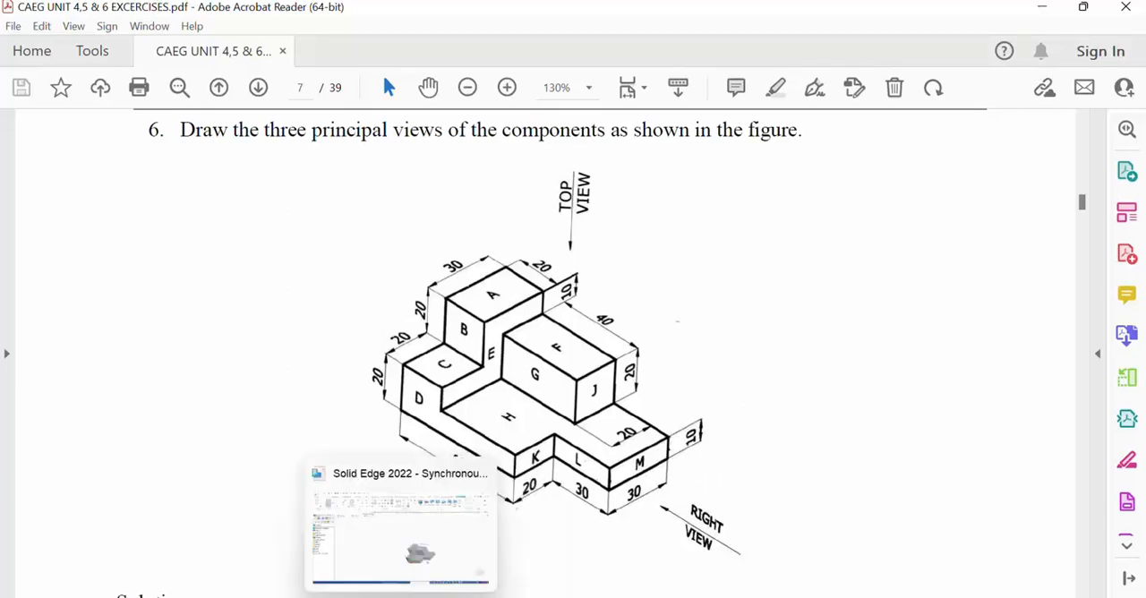
click(401, 528)
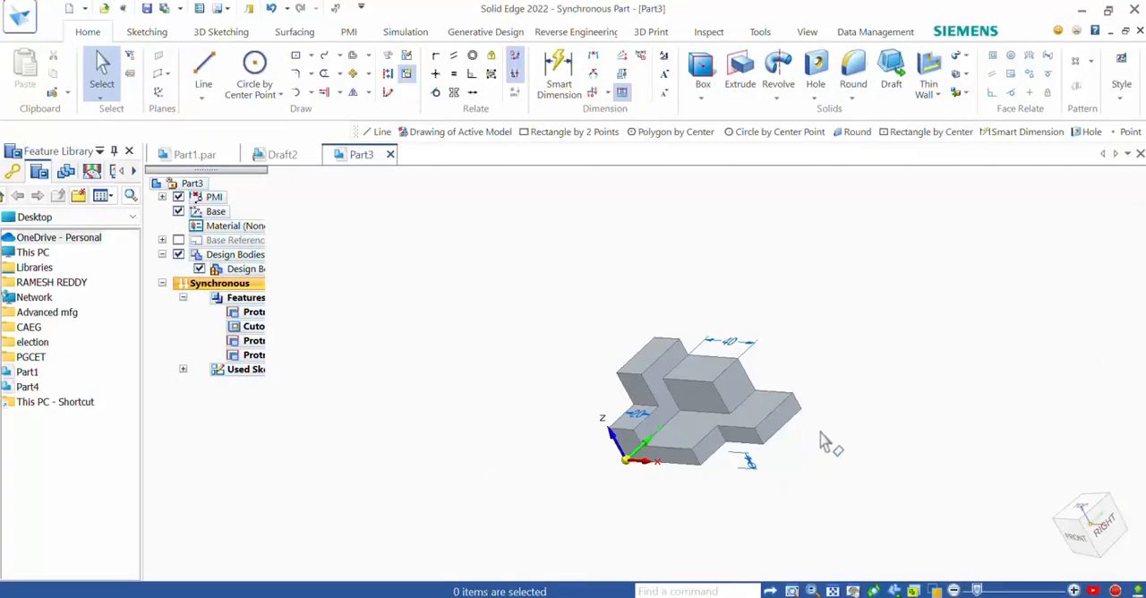
middle_drag(864, 429, 817, 411)
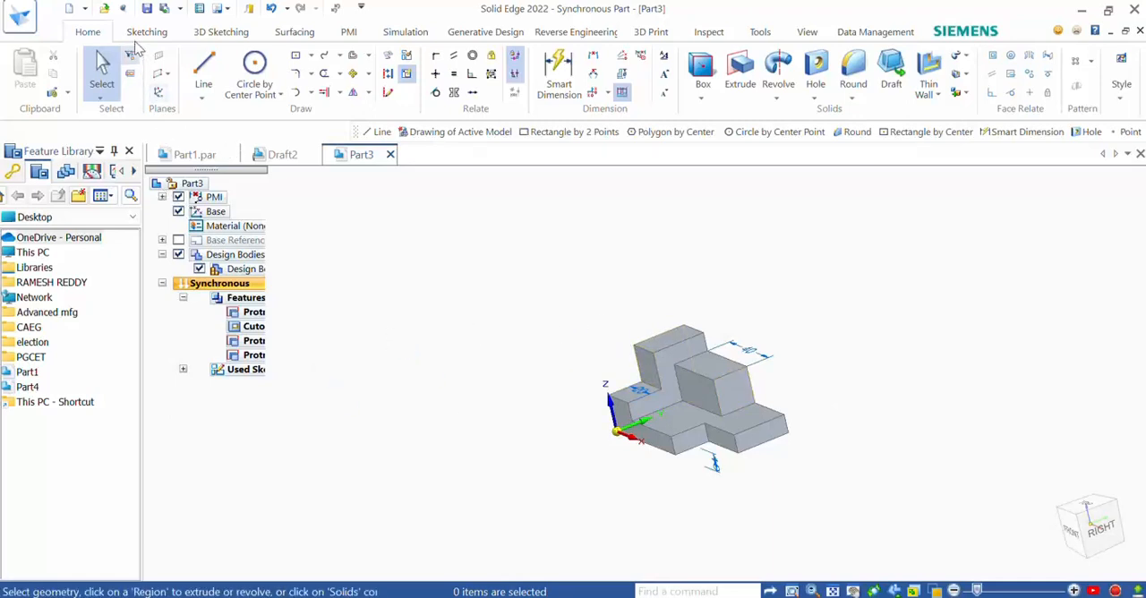
- Create a drawing of the active model from the iso metric draft.dft template, with the Drawing View Creation Wizard enabled
click(16, 24)
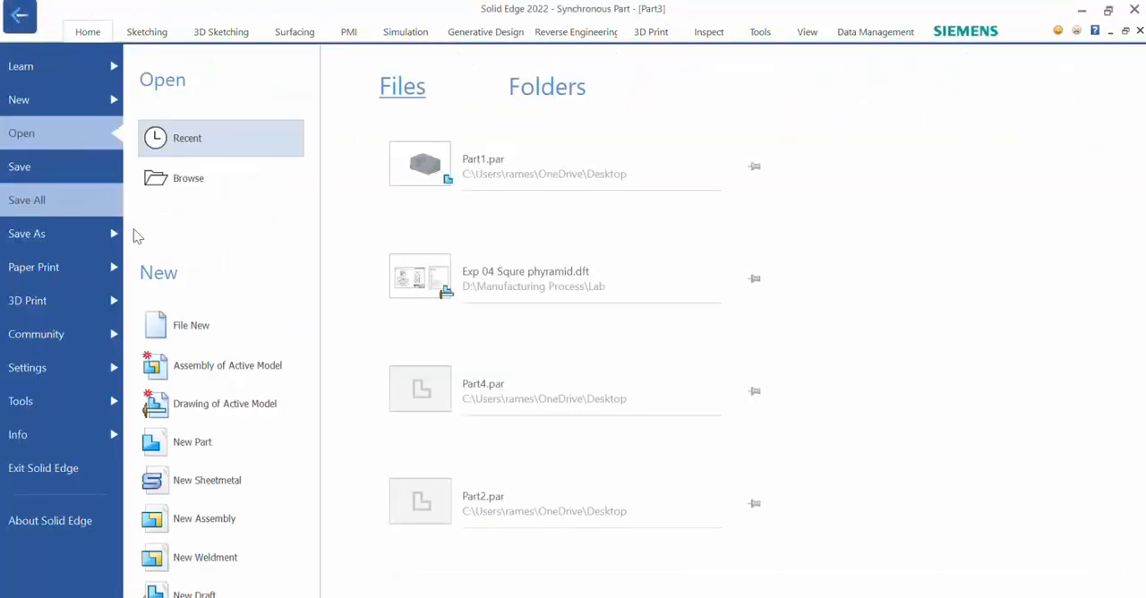
click(211, 408)
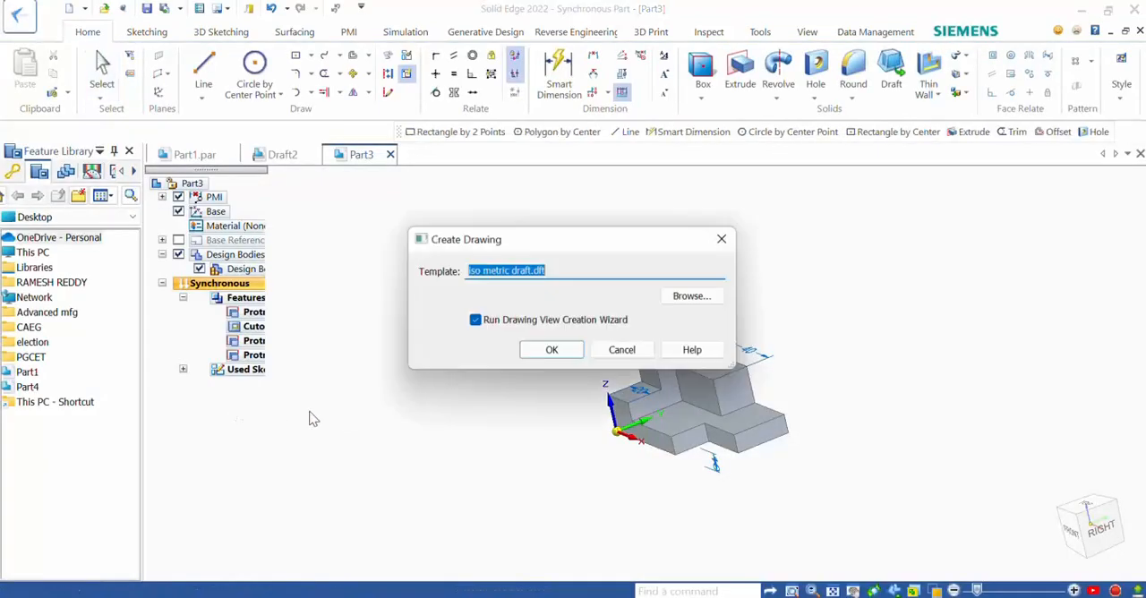
click(545, 356)
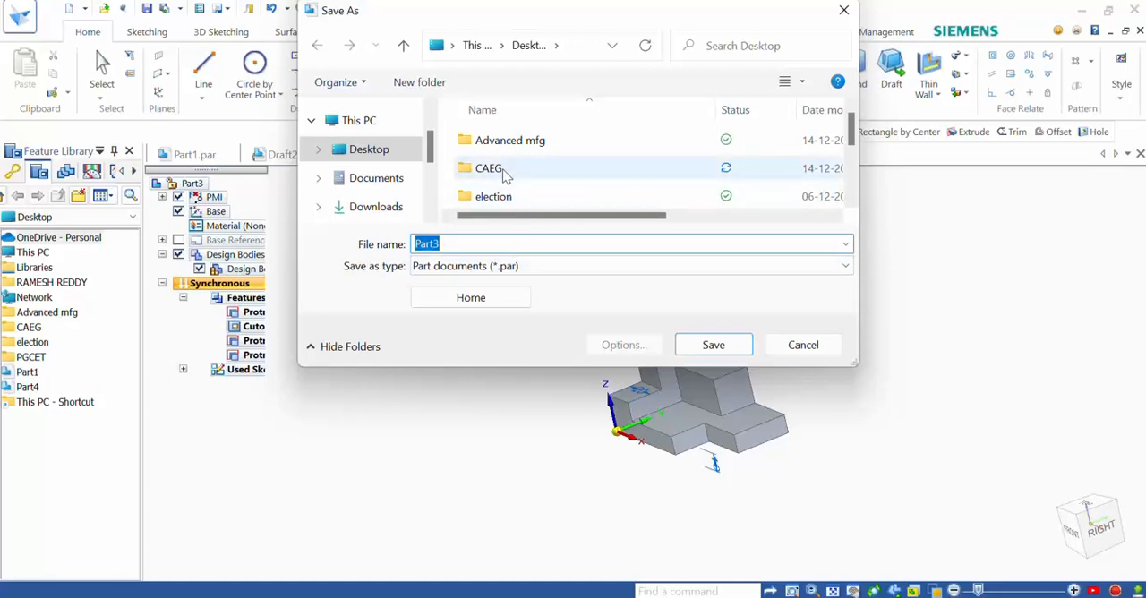
- Save the part as Part3 in the CAEG folder and place its front view on the sheet at 2:1 scale
double_click(505, 175)
click(707, 346)
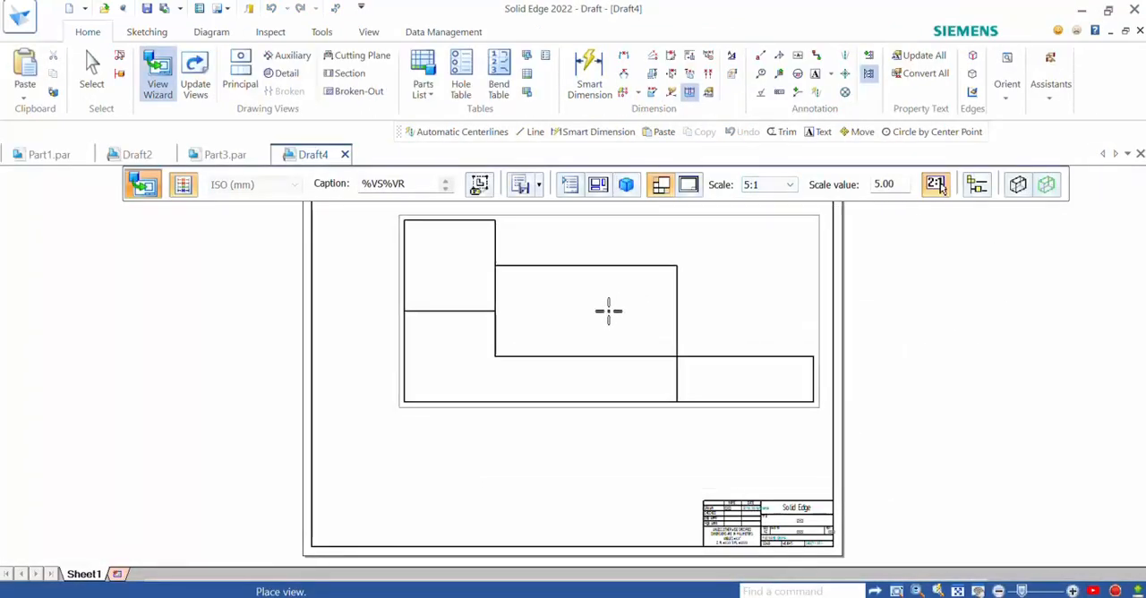
scroll(609, 313, down, 1)
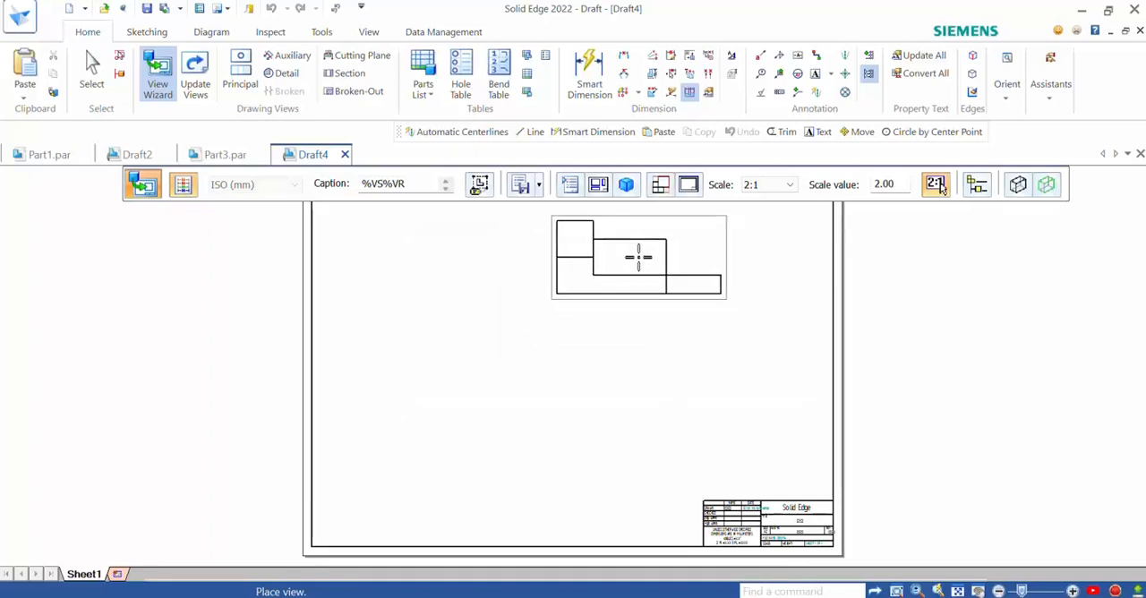
click(638, 257)
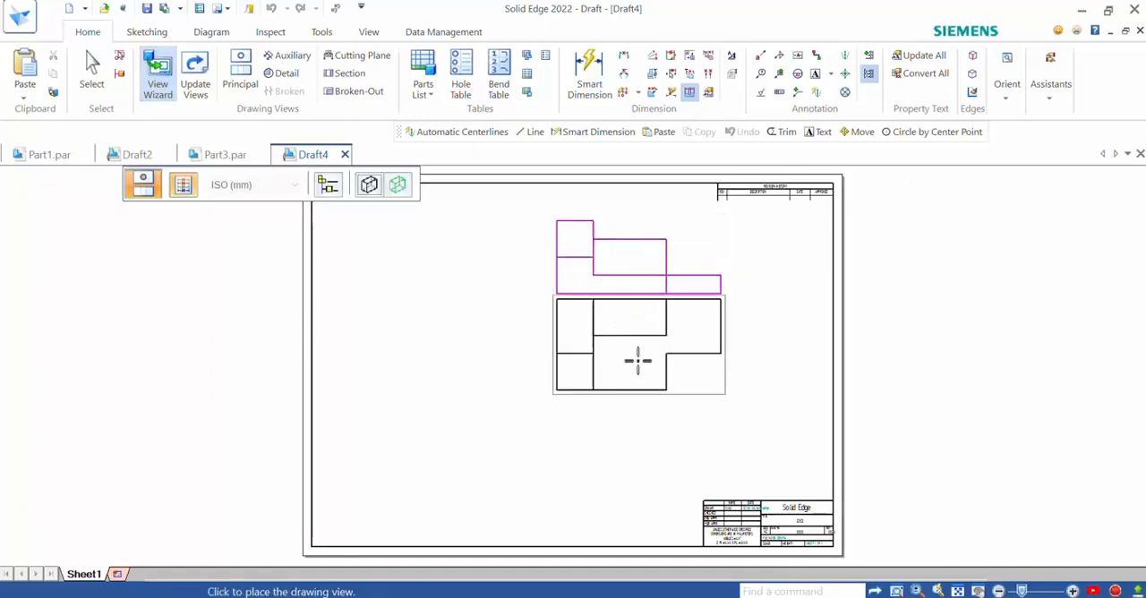
- Place the top view below the front view, the side view beside it, and an isometric view in the remaining corner
click(637, 392)
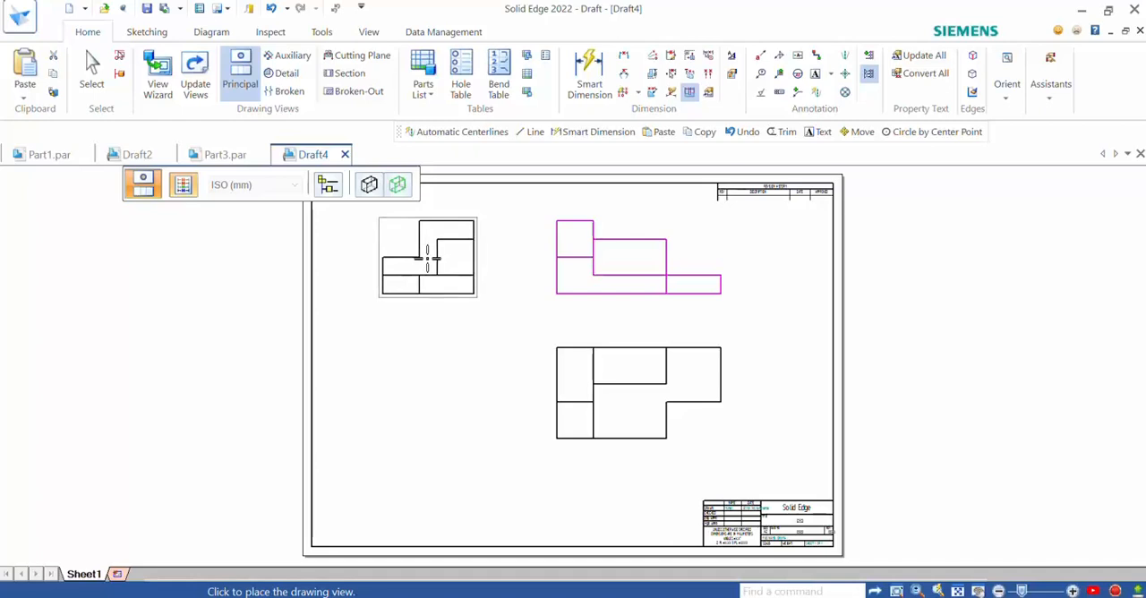
click(423, 259)
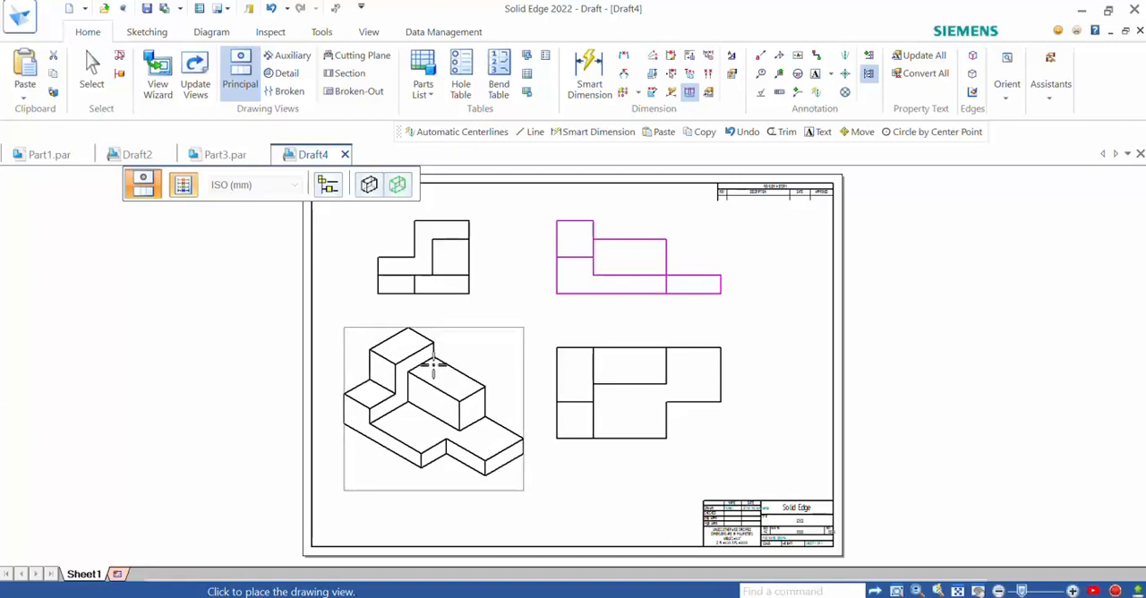
click(434, 365)
key(Escape)
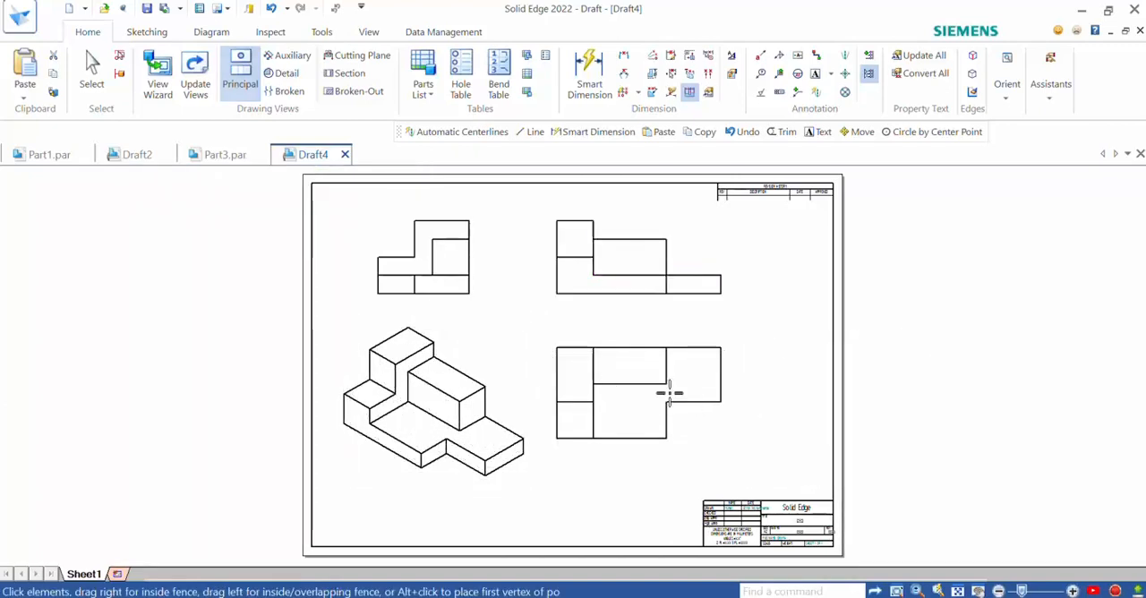
click(557, 257)
click(588, 72)
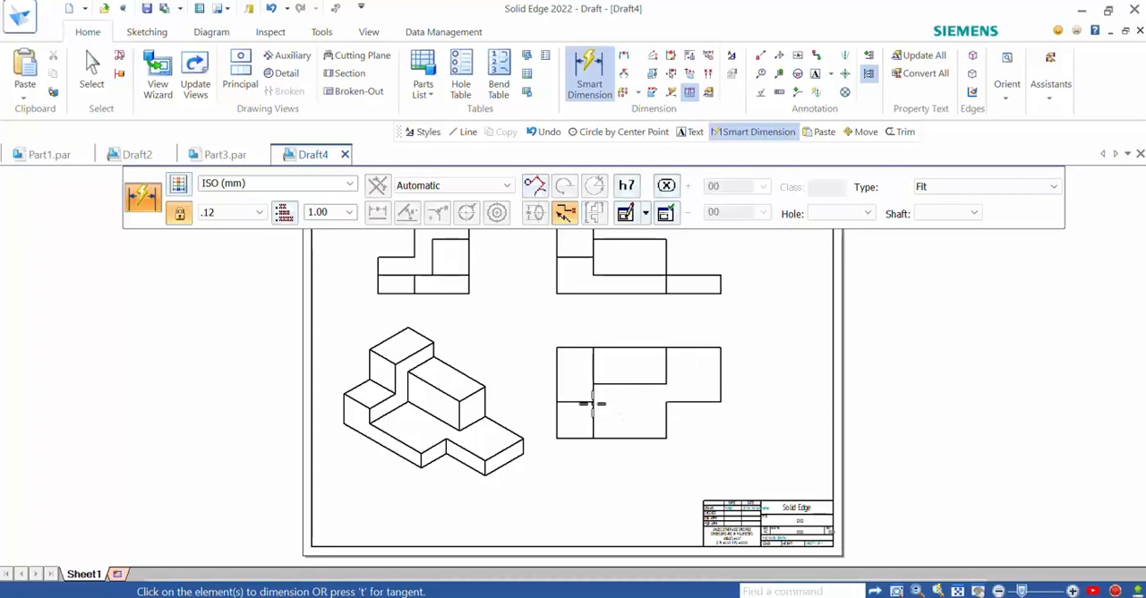
click(558, 377)
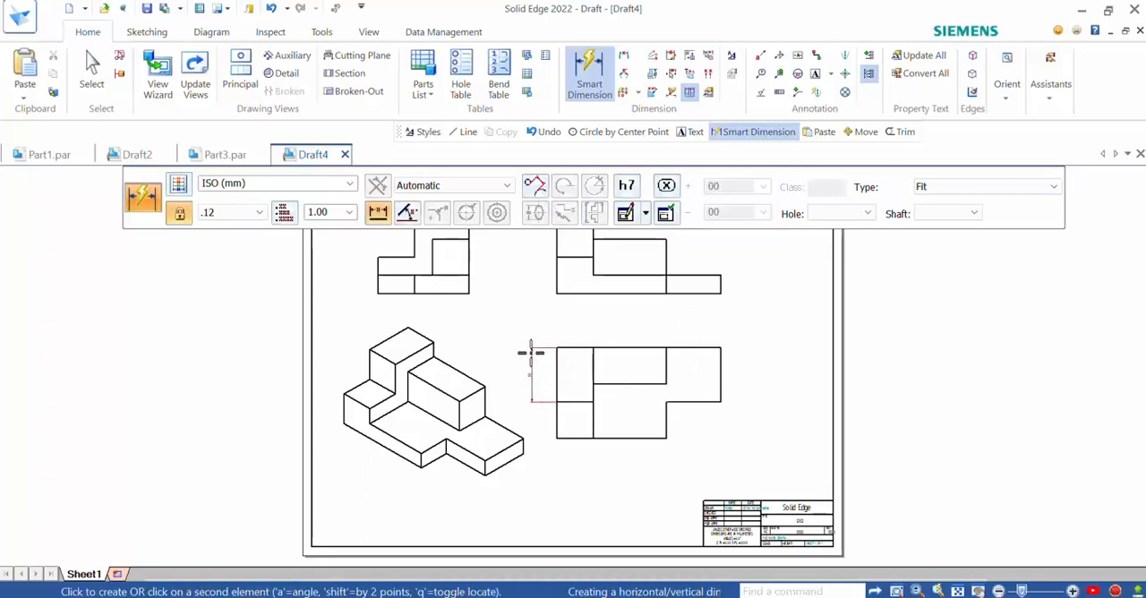
key(Escape)
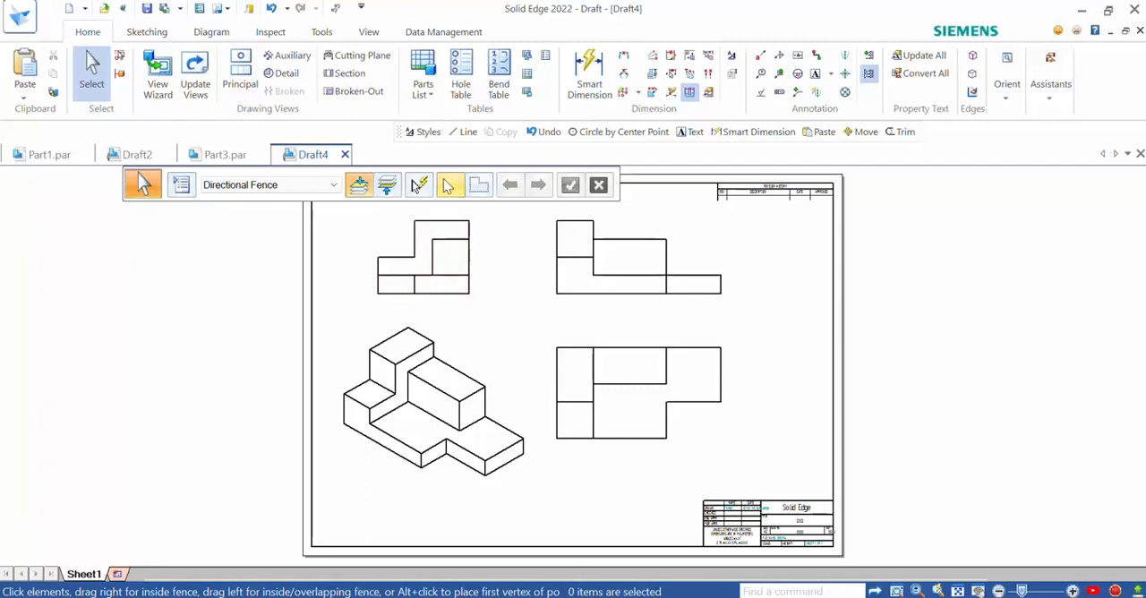
- Set the Smart Dimension text scale to 2.00 and try dimensioning the upper segment of the top view's left edge
click(589, 73)
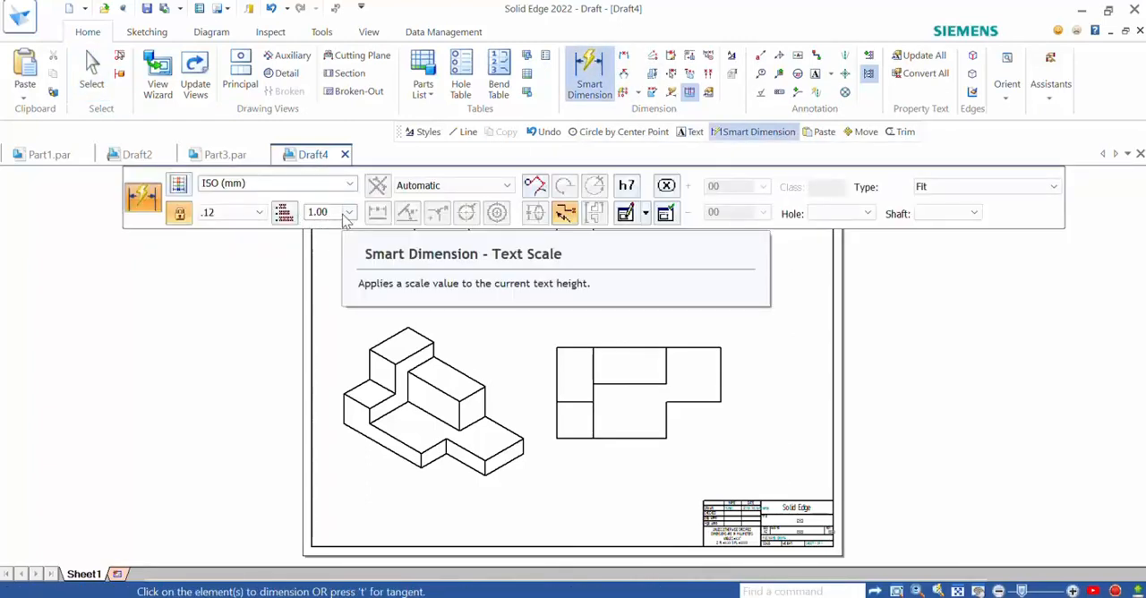
click(350, 212)
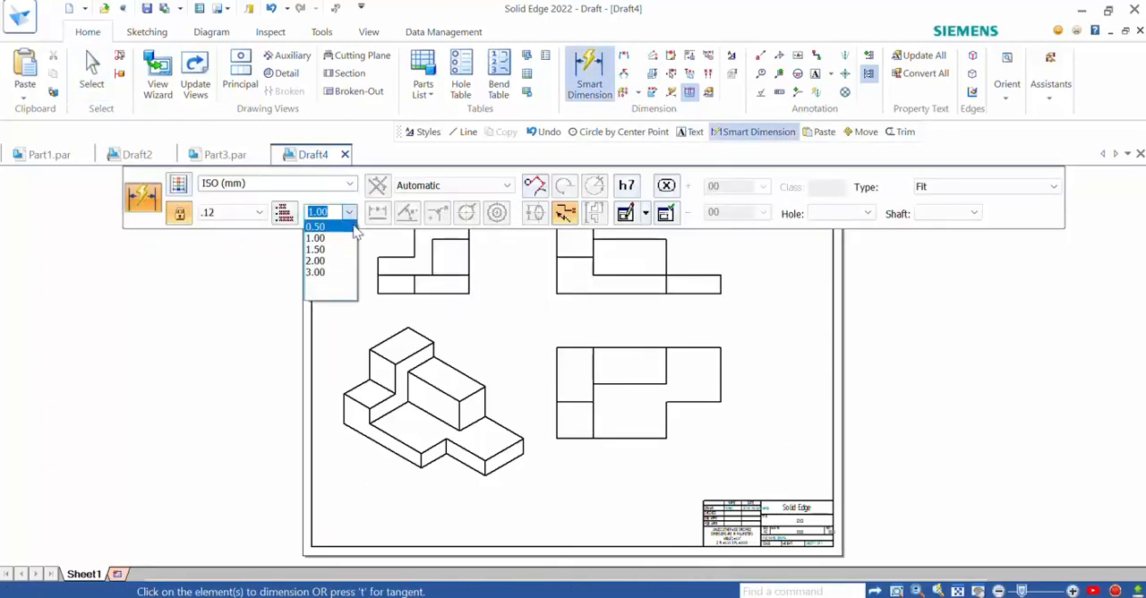
click(338, 271)
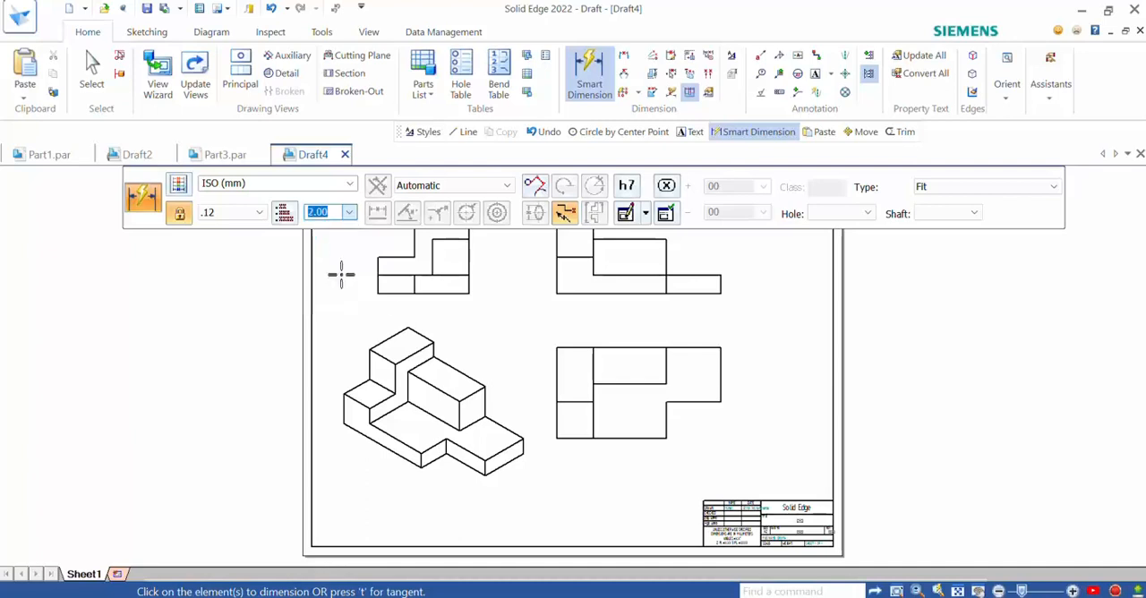
click(556, 358)
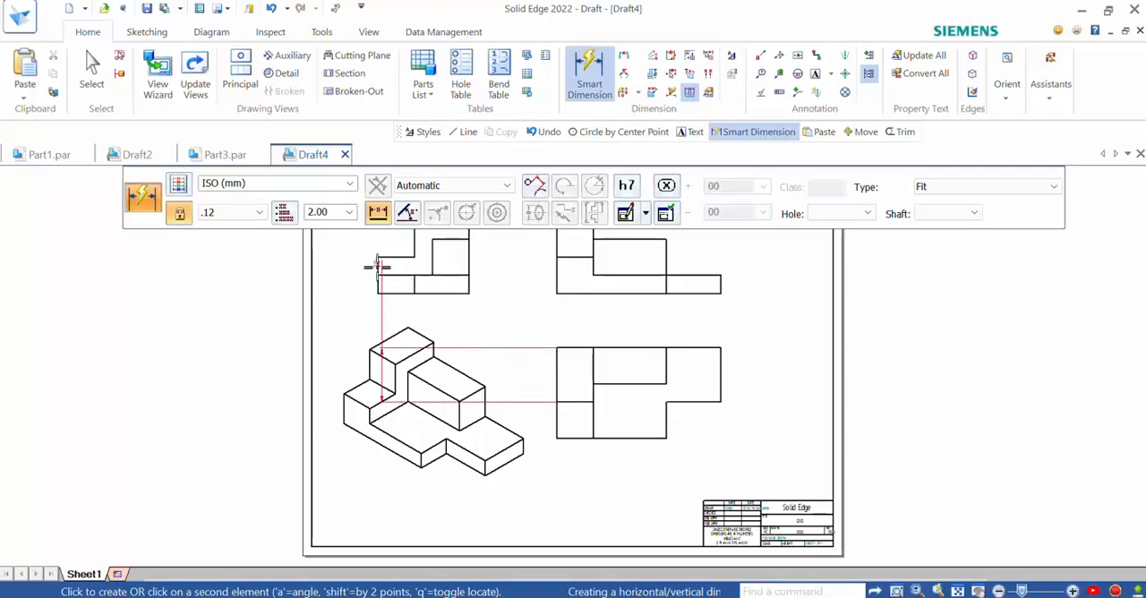
key(Escape)
- Set the Smart Dimension text scale to 2.50 and dimension both segments of the top view's left edge
click(590, 76)
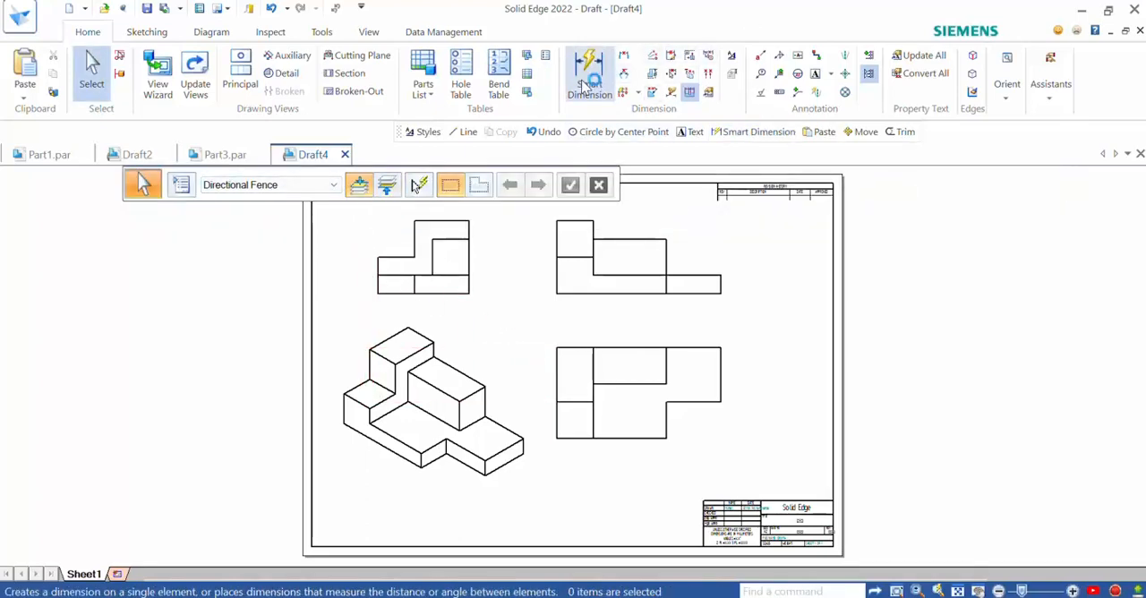
click(348, 212)
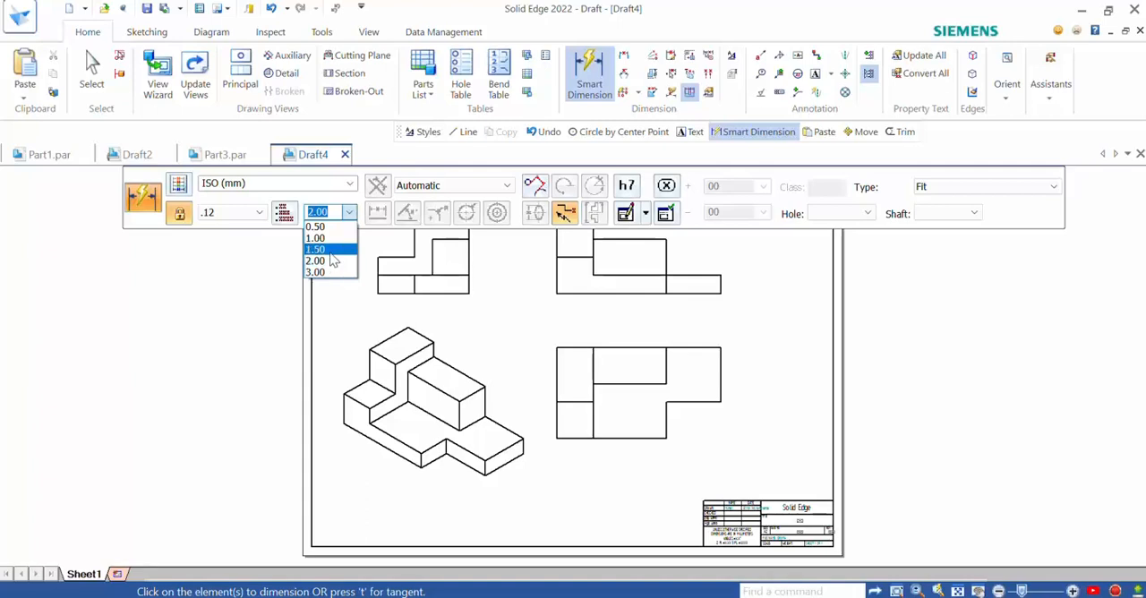
text(2.)
key(Return)
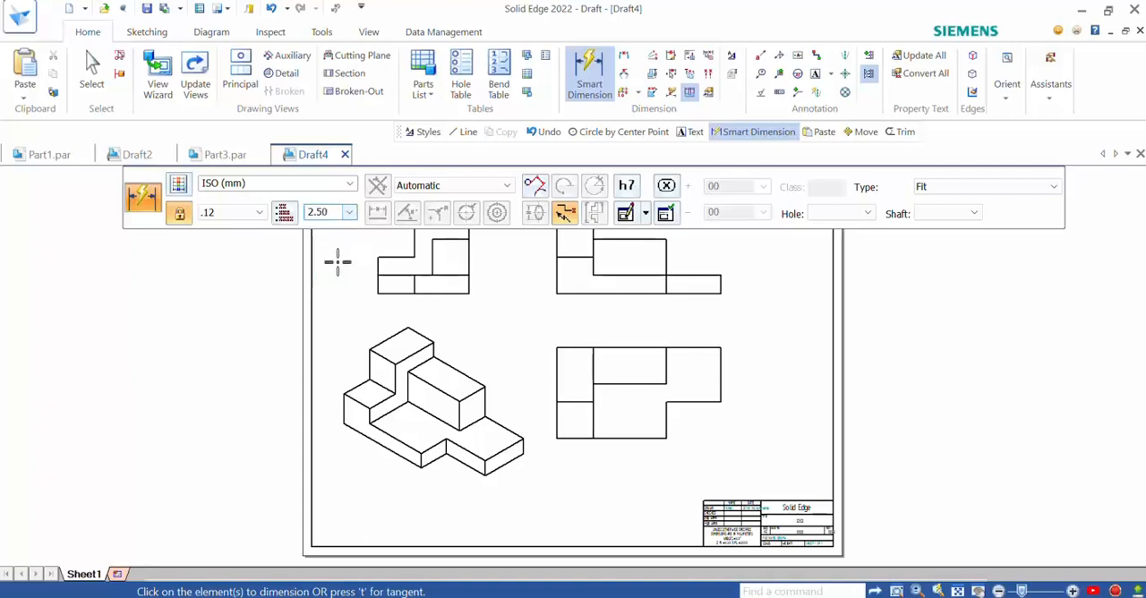
click(556, 386)
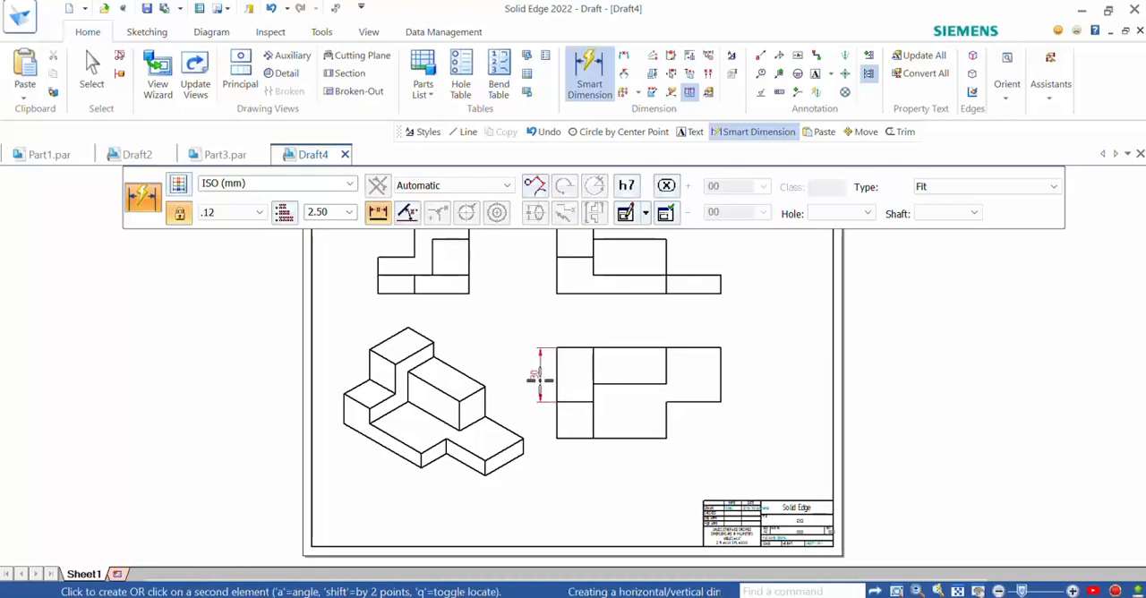
click(538, 378)
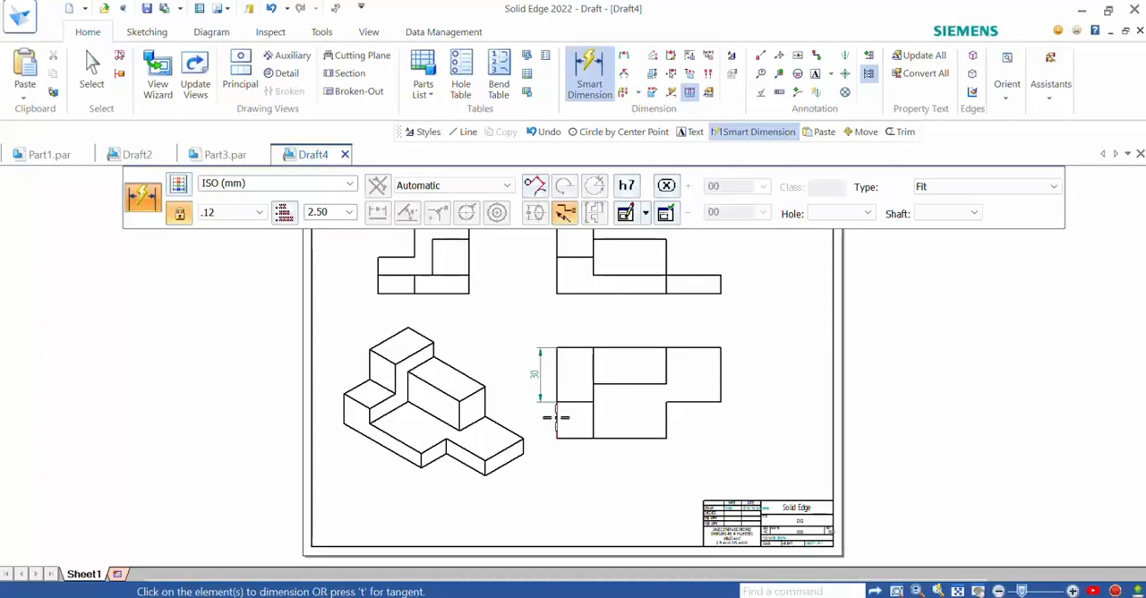
click(556, 417)
click(540, 417)
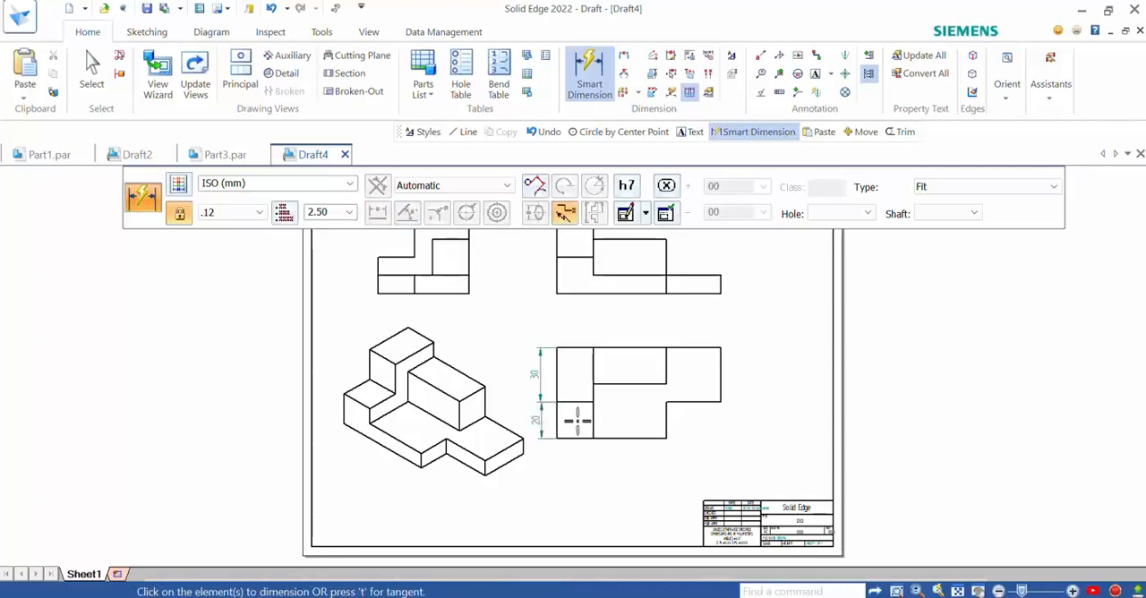
- Dimension the upper-left block's width in the top view, plus the depth and width of the adjoining raised block
scroll(616, 448, up, 2)
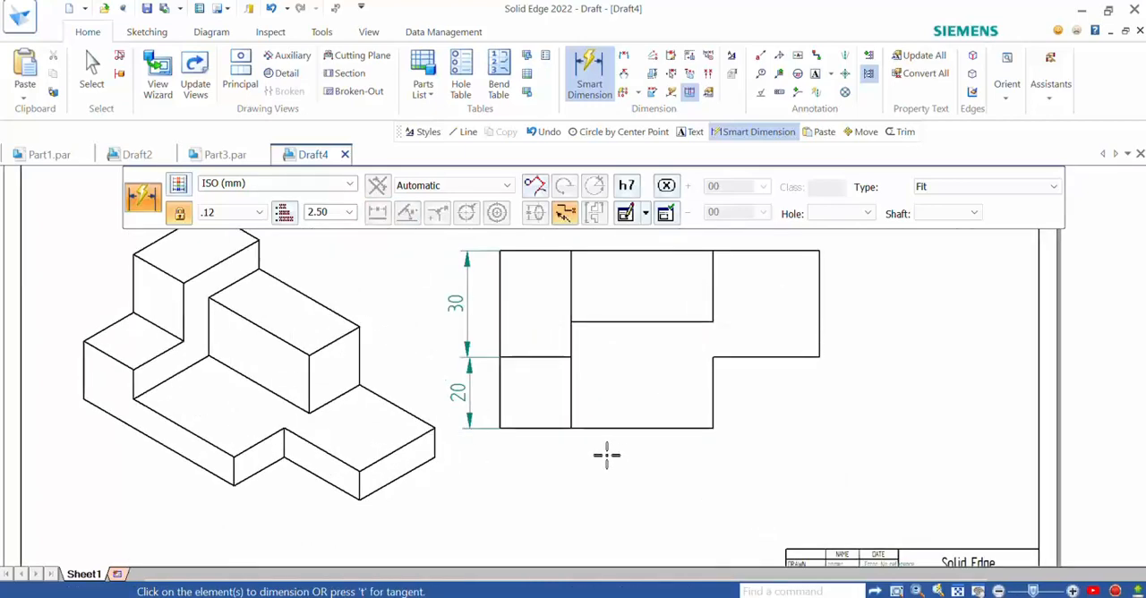
scroll(606, 456, down, 1)
click(557, 291)
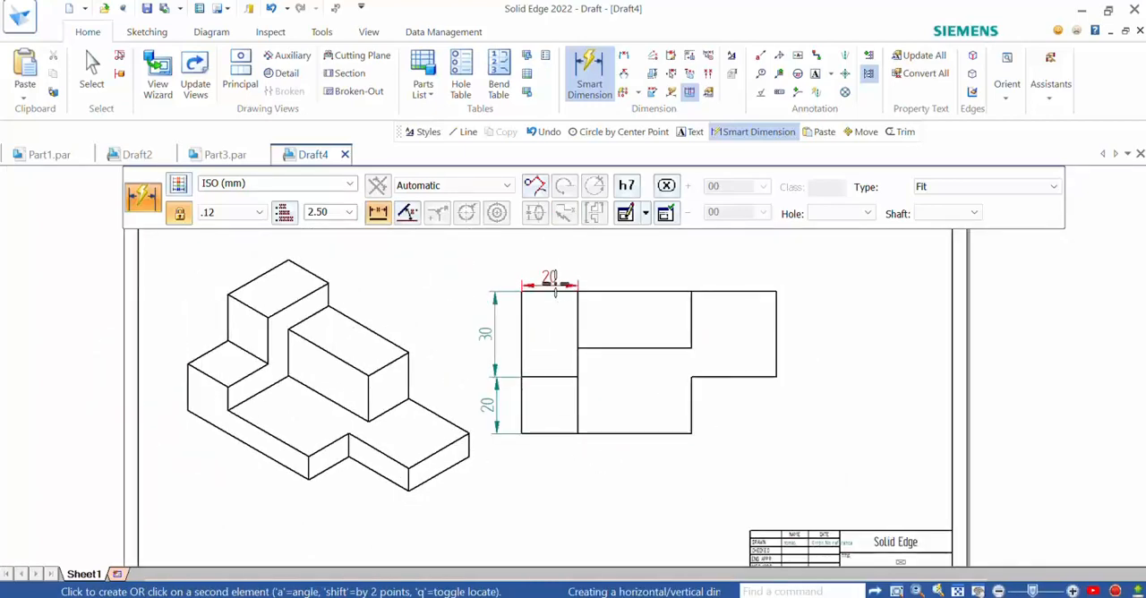
click(550, 267)
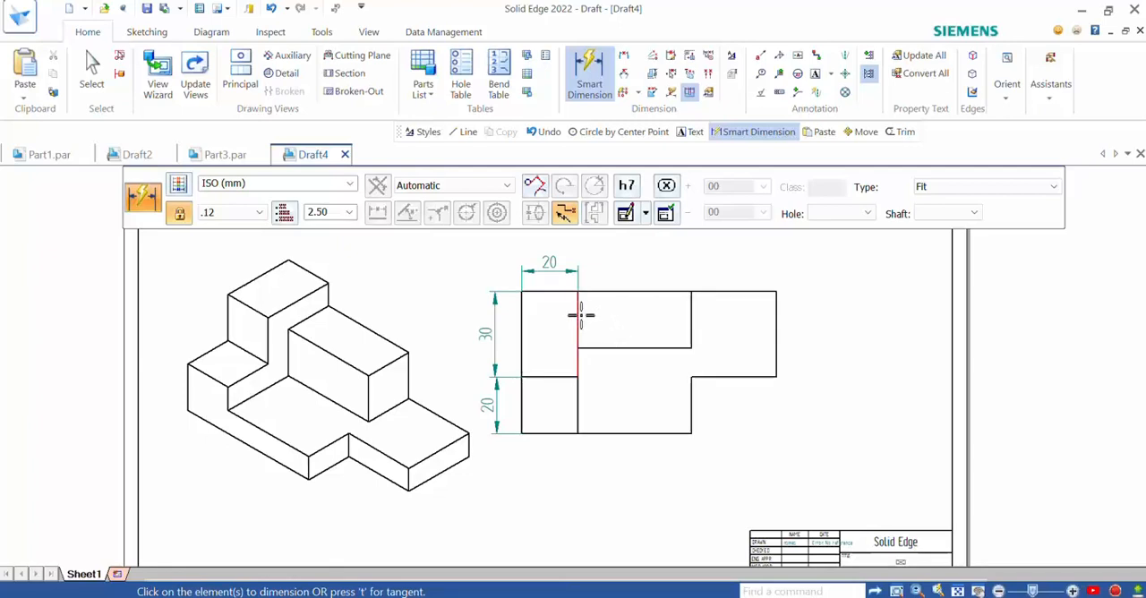
click(692, 316)
click(715, 313)
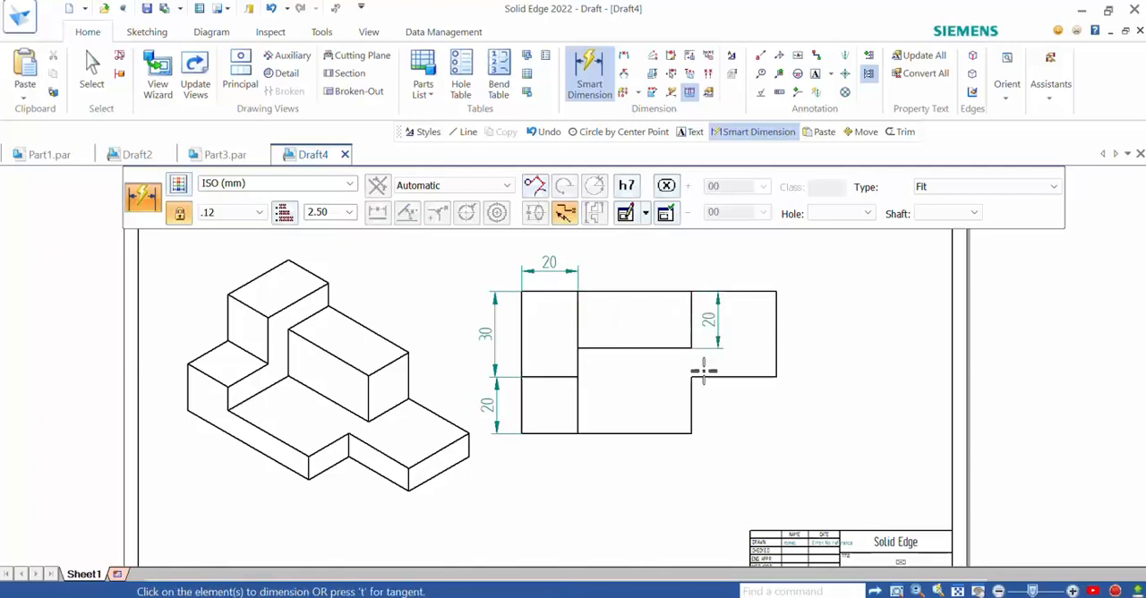
click(664, 348)
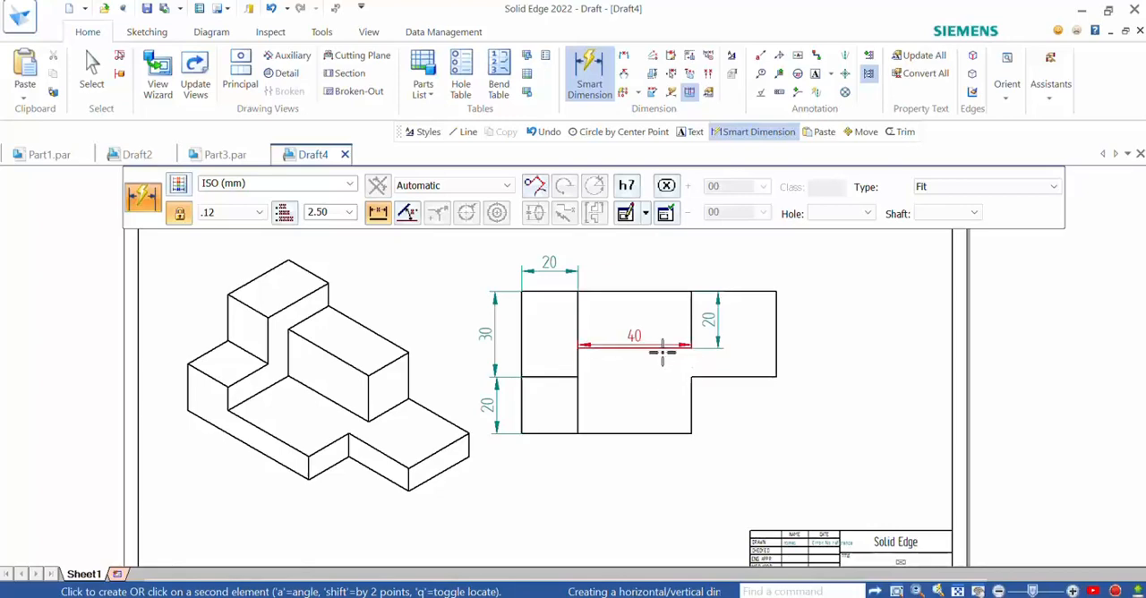
click(652, 277)
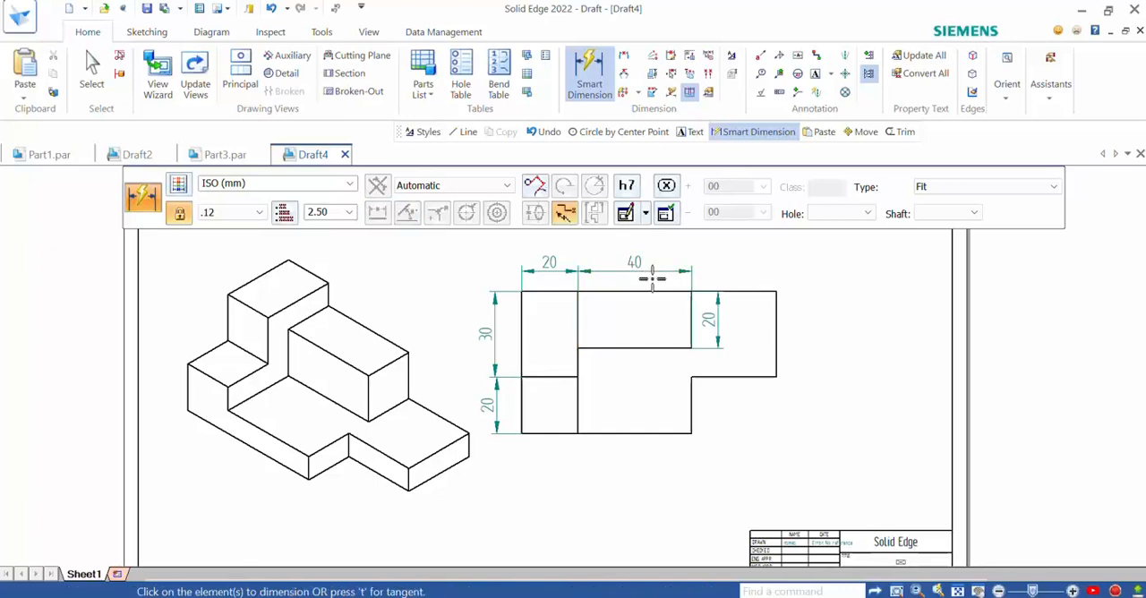
- Dimension the top view's right edge and the depth and width of the notch at its lower right corner
click(777, 348)
click(829, 343)
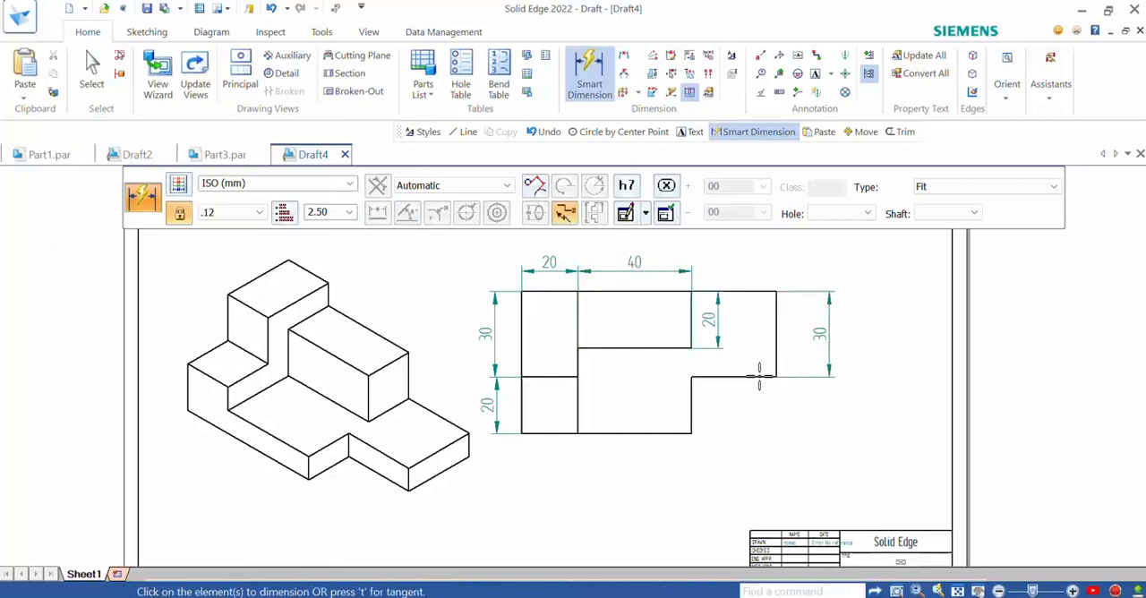
click(691, 413)
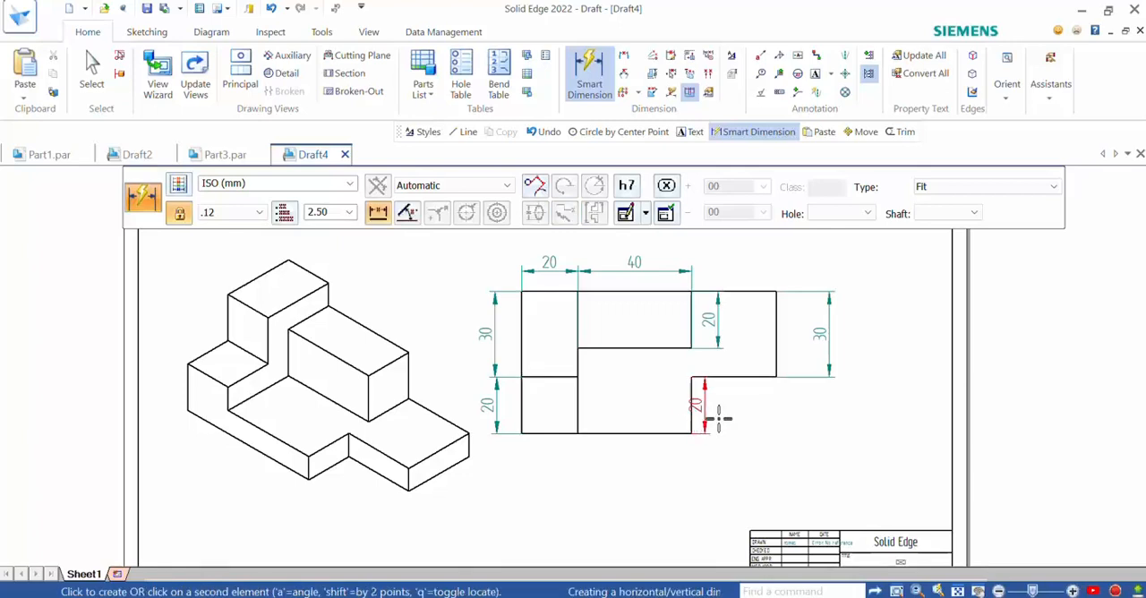
click(828, 420)
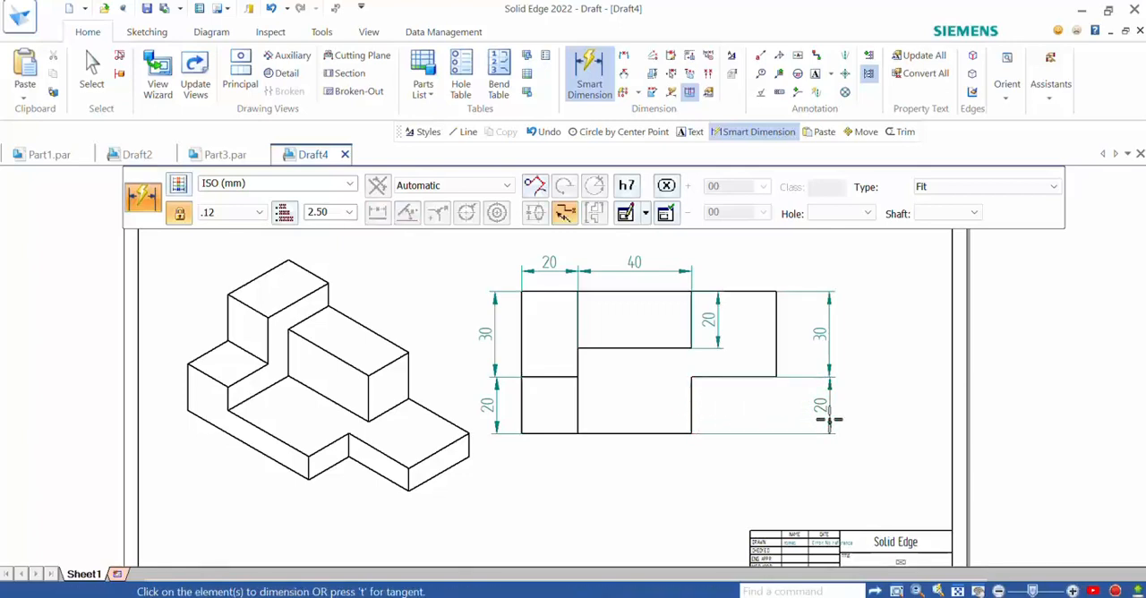
click(760, 376)
click(759, 472)
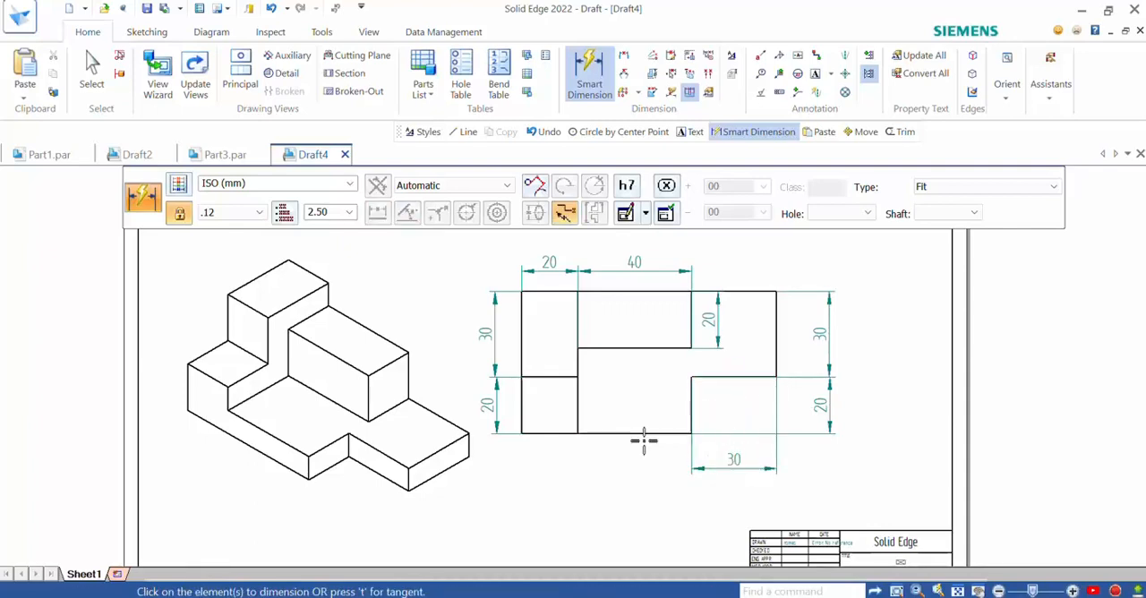
- Dimension the lower-left square's width and the overall length below the top view
click(542, 434)
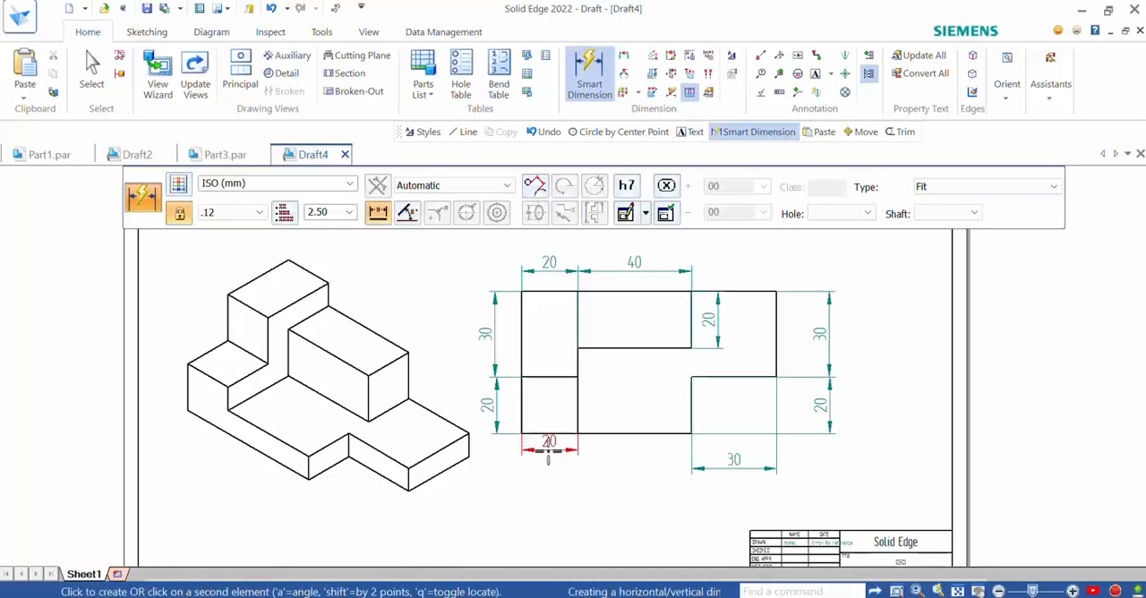
click(550, 475)
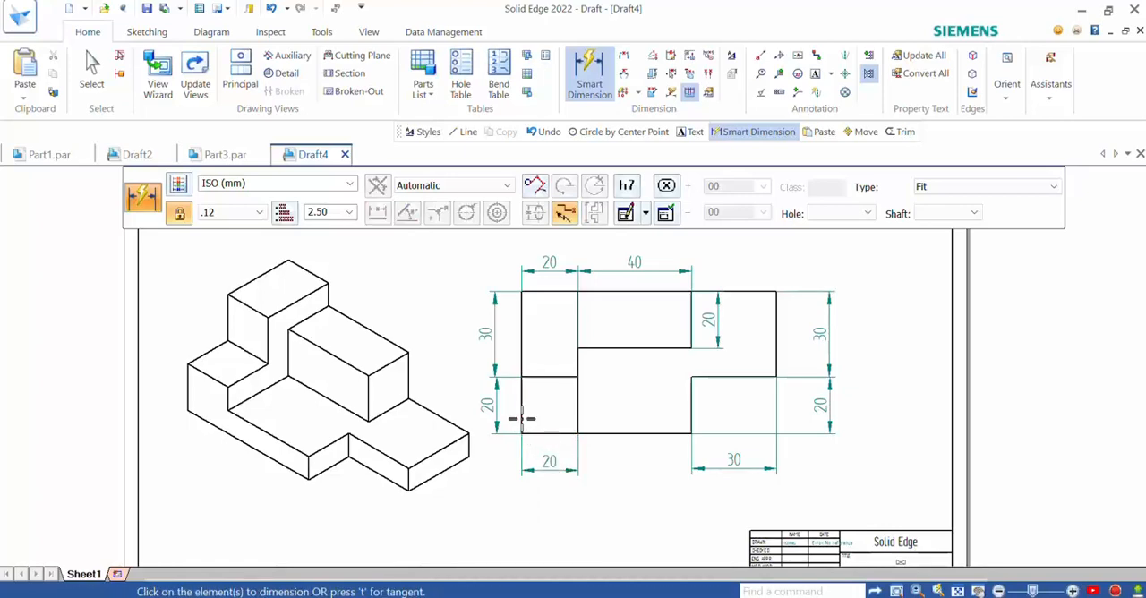
click(523, 379)
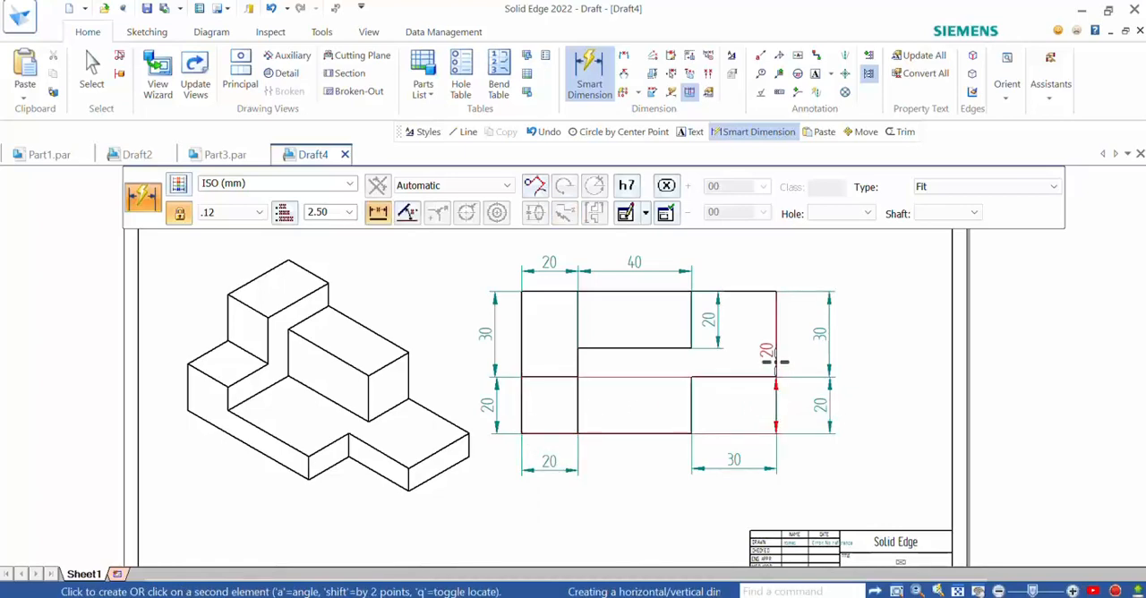
click(701, 504)
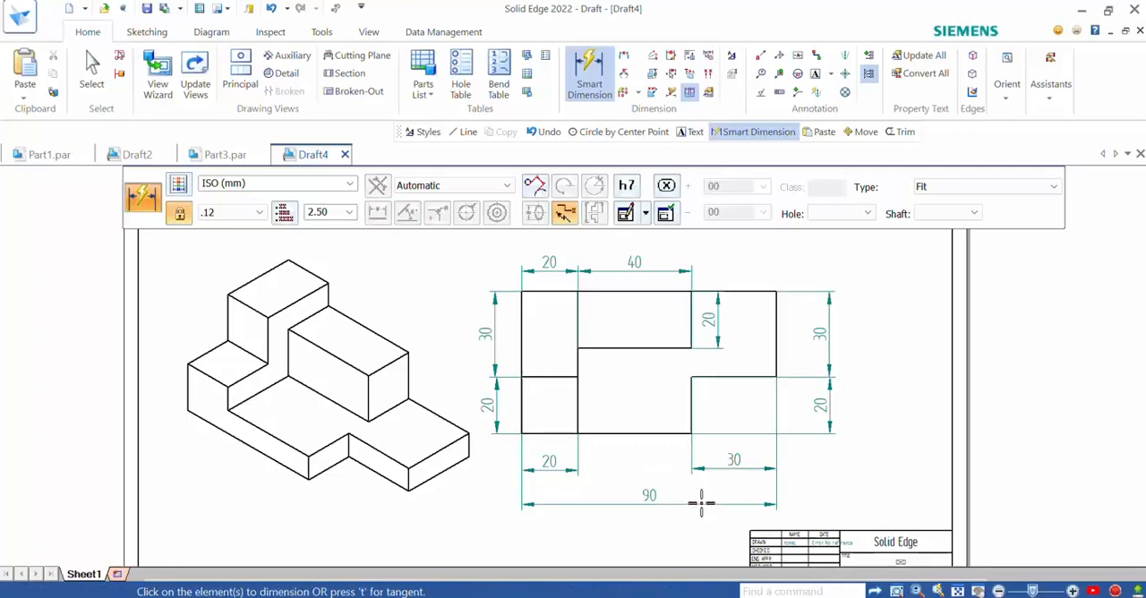
- Dimension the base thickness and the raised block's height along the right side of the front view
scroll(825, 464, down, 3)
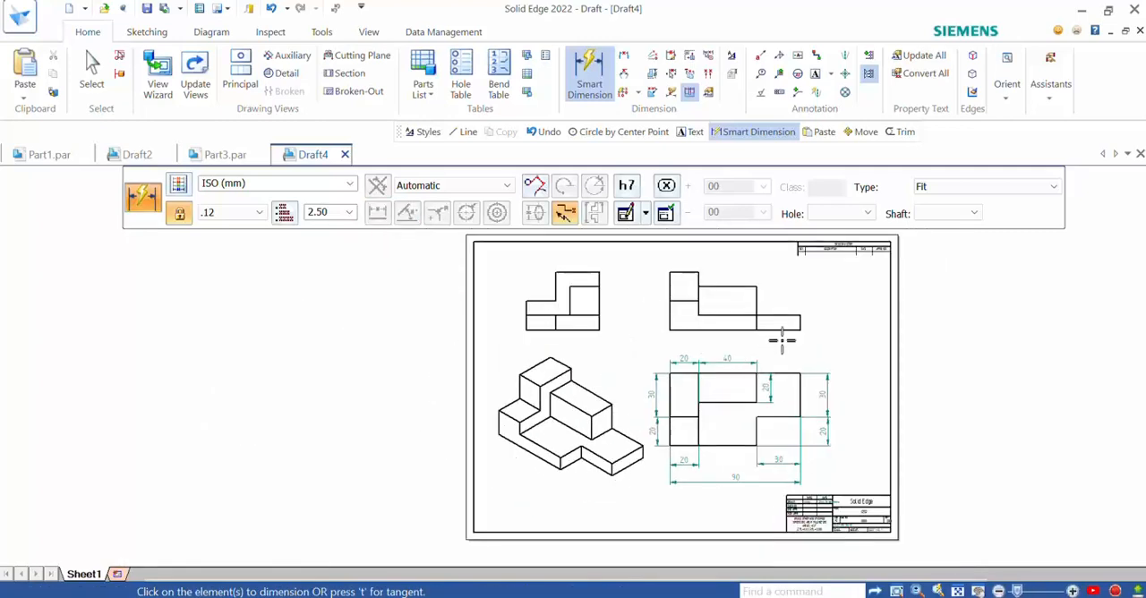
scroll(782, 340, up, 2)
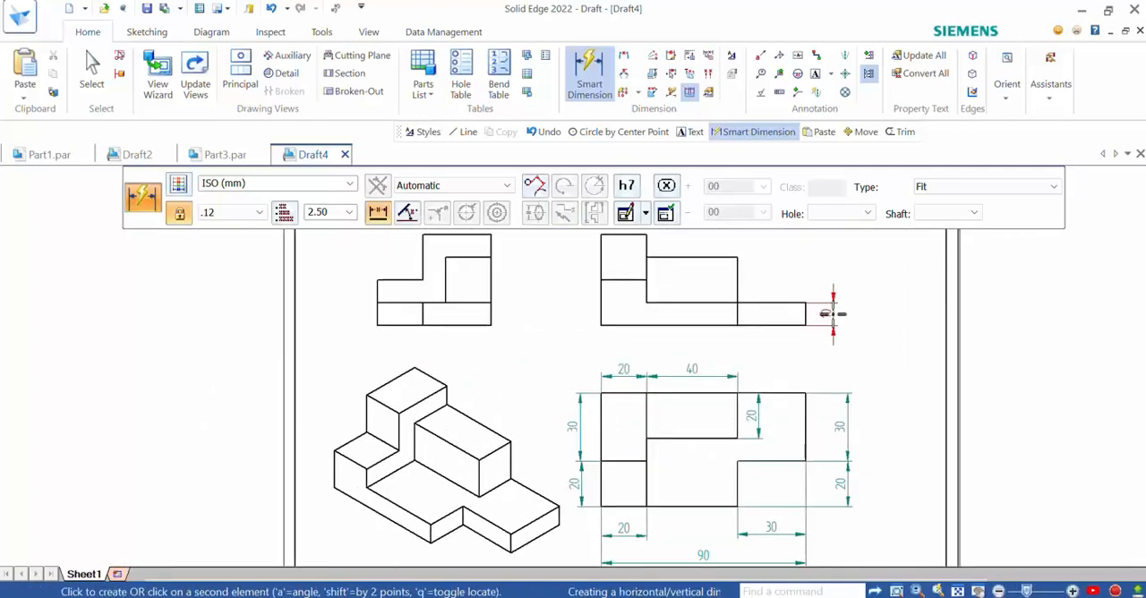
click(740, 278)
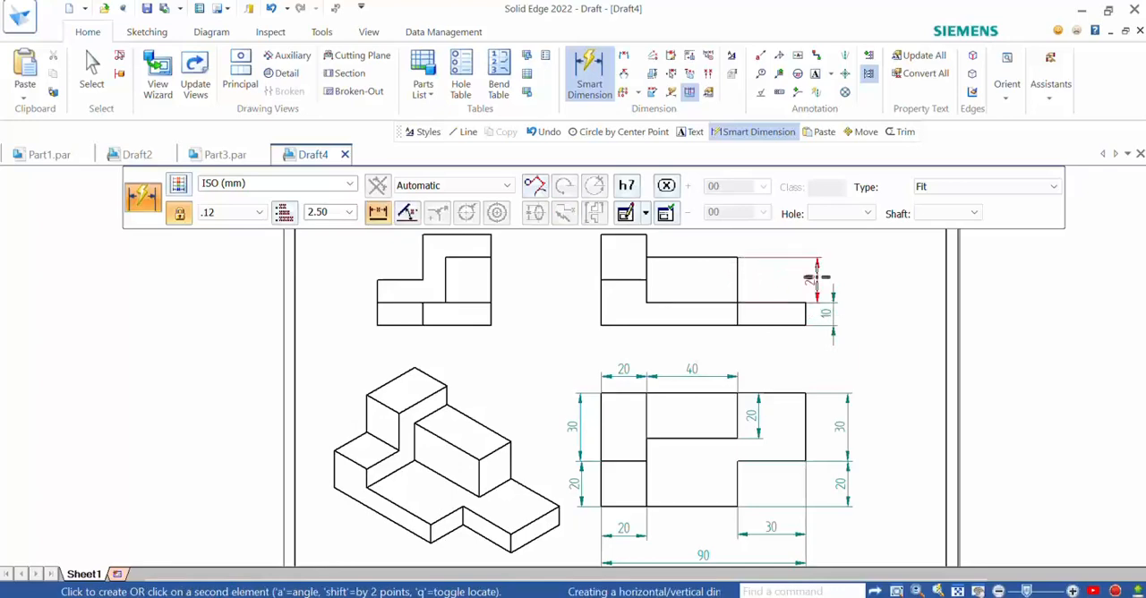
click(830, 278)
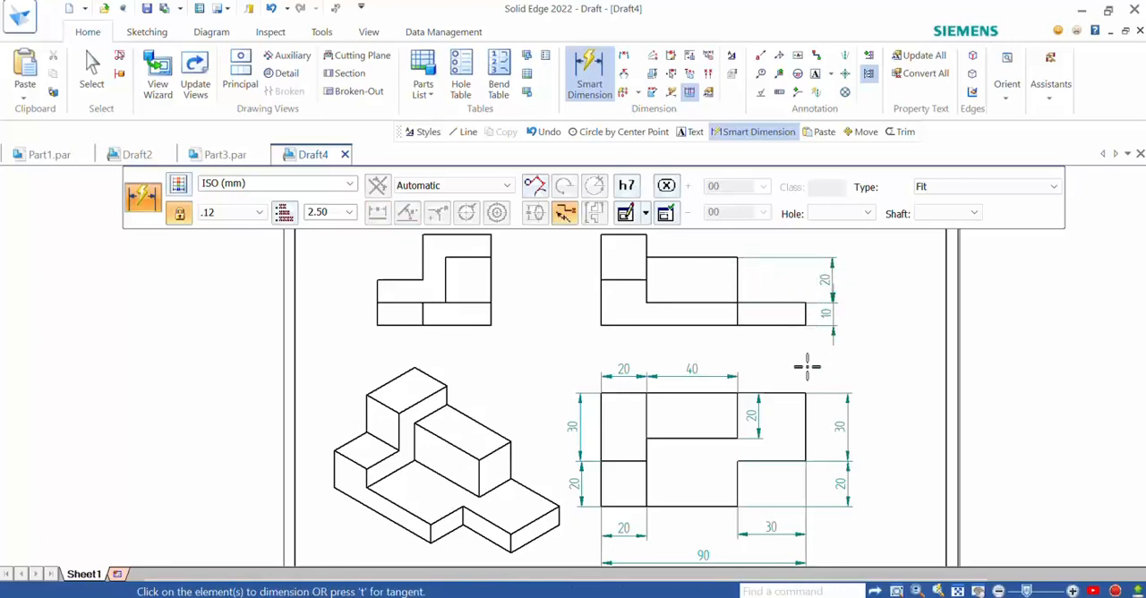
- Dimension the upper-left block's height and the overall height along the left side of the front view
scroll(807, 367, down, 2)
click(674, 299)
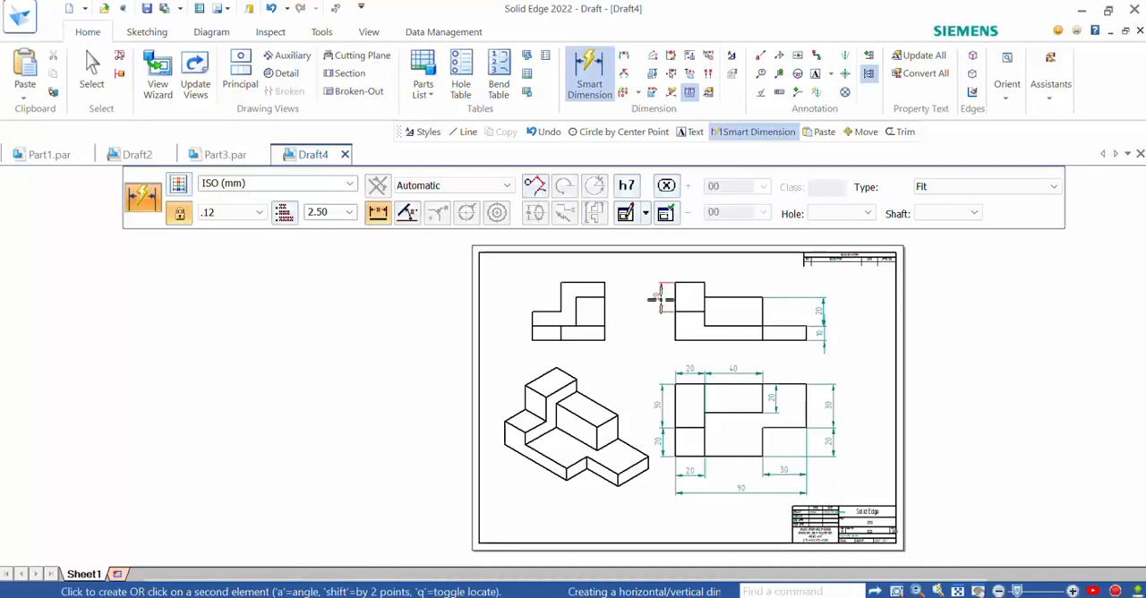
click(668, 319)
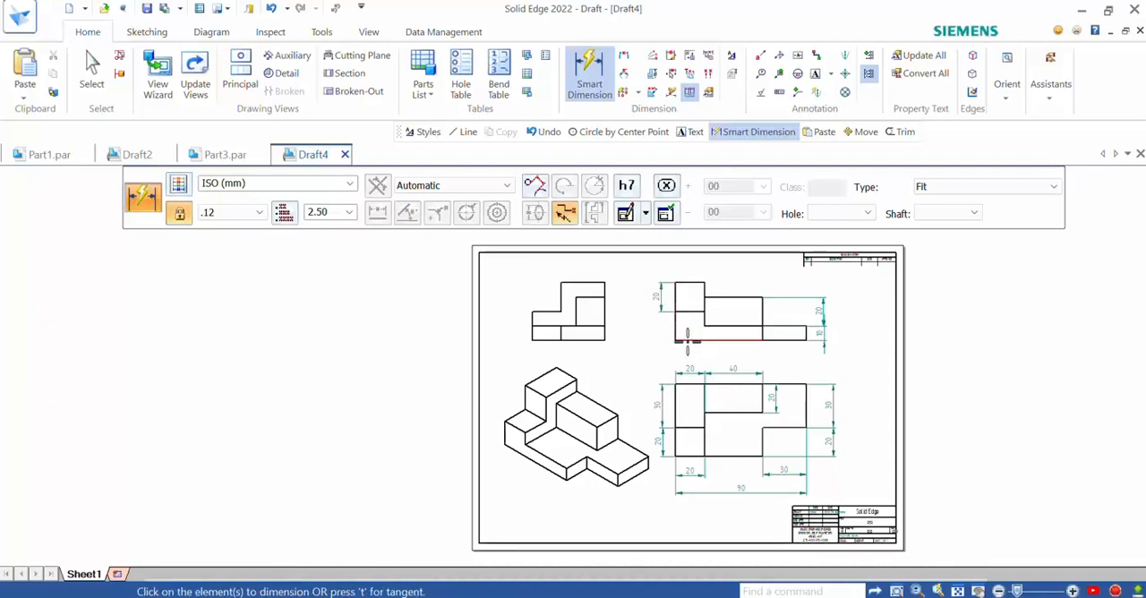
click(688, 336)
click(704, 283)
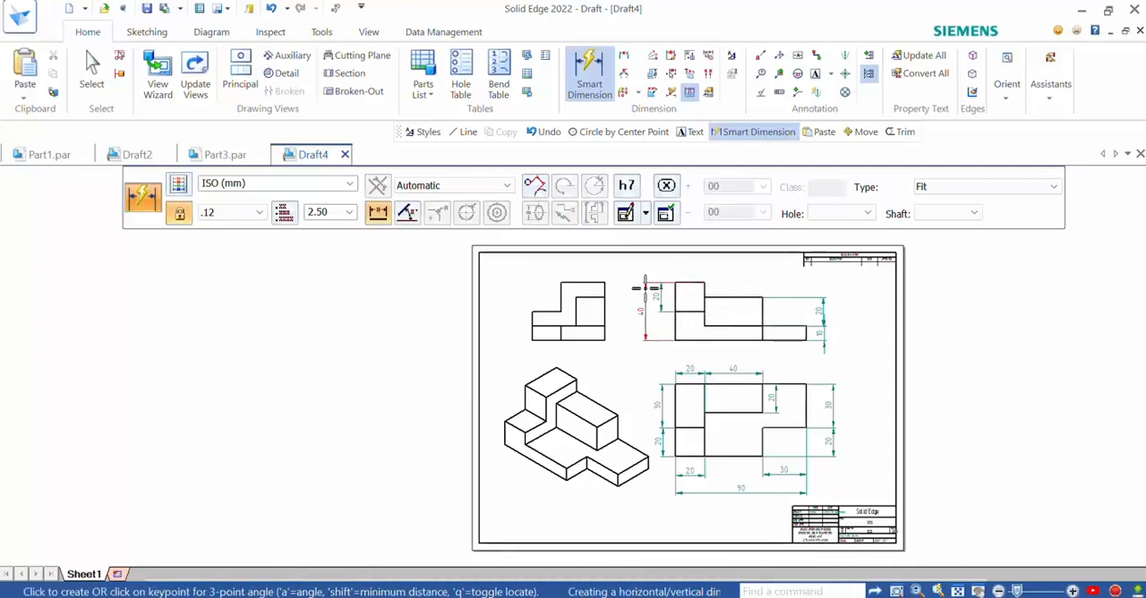
click(645, 288)
- Dimension the overall height of the side view, placing the dimension to its left
scroll(703, 325, up, 3)
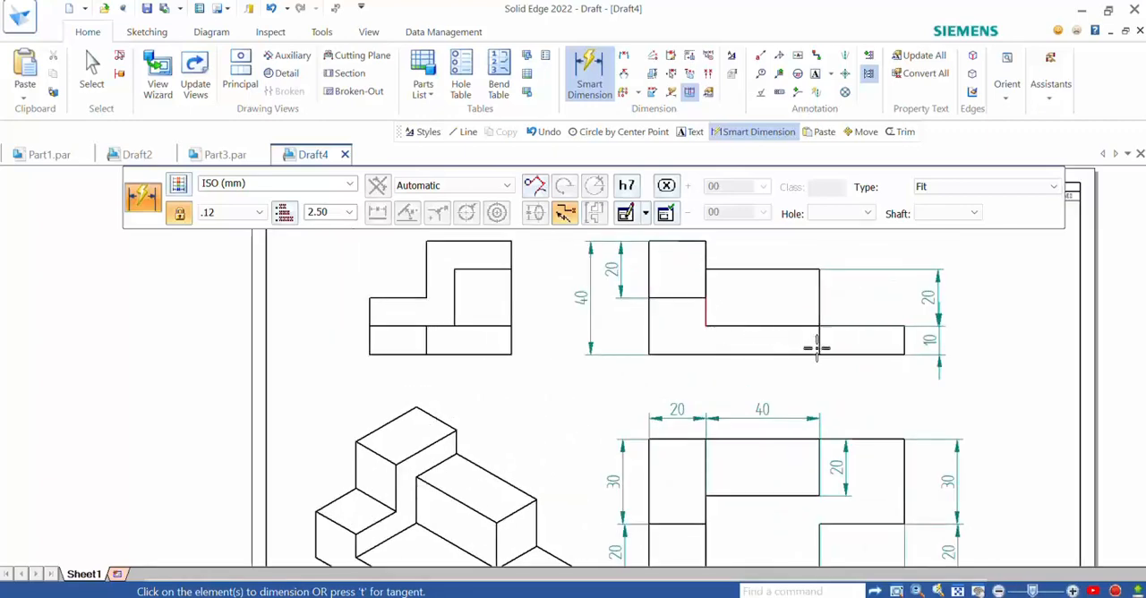
scroll(816, 347, down, 2)
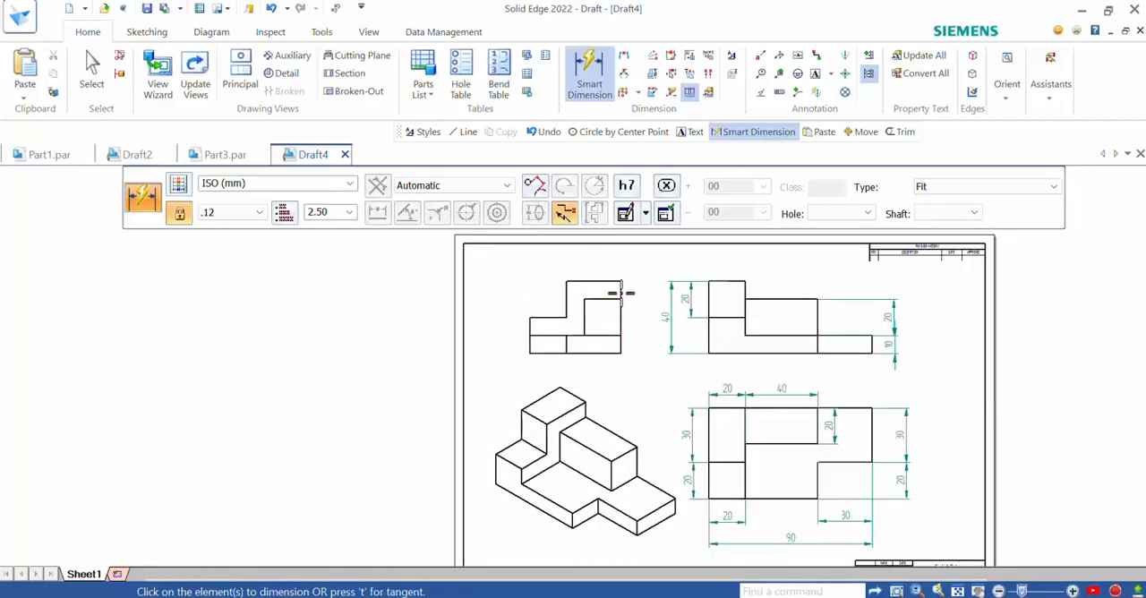
click(600, 283)
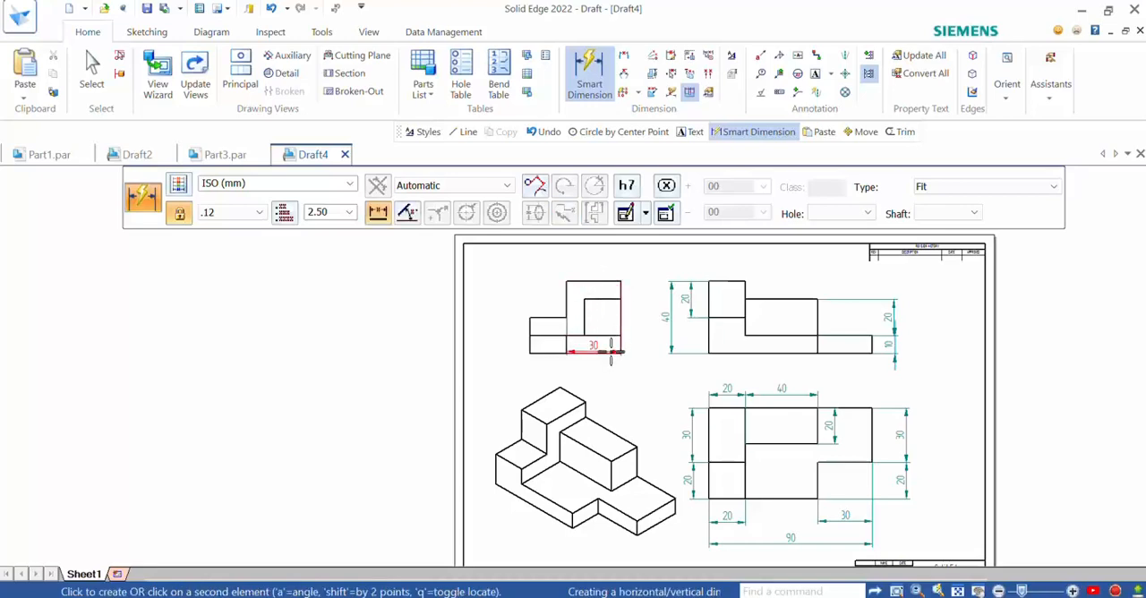
click(620, 350)
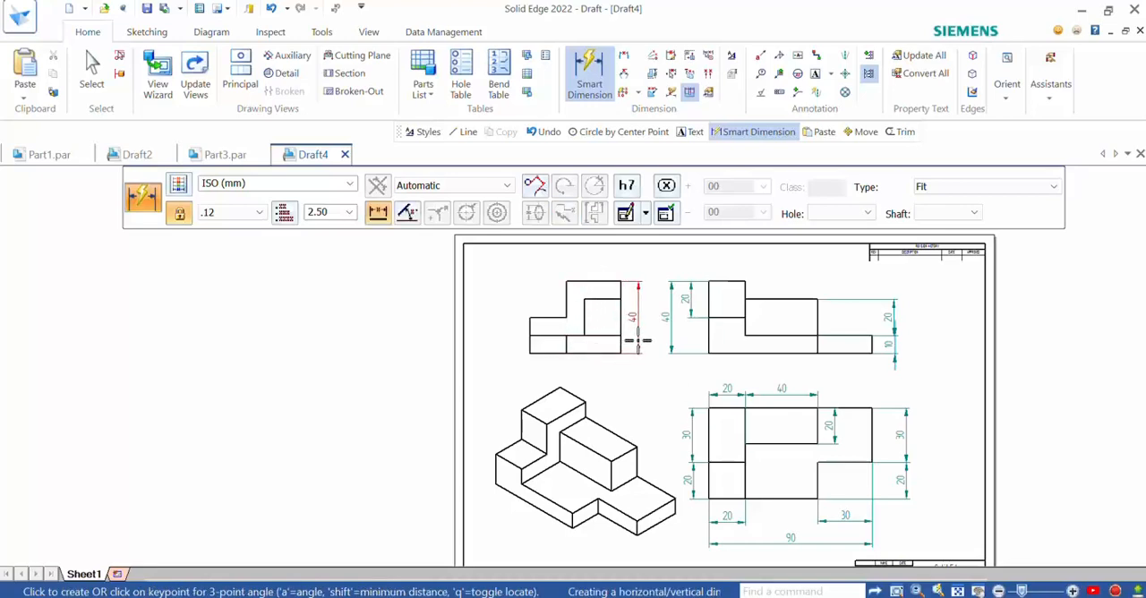
click(503, 337)
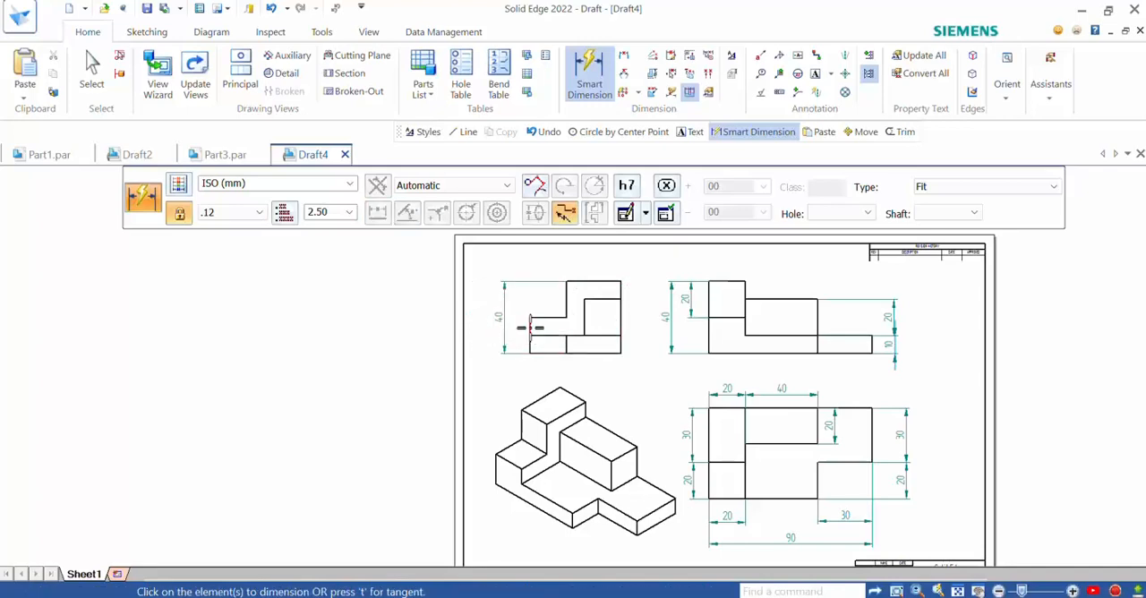
- Dimension the full height of the side view's lower left step, placing it inside the overall height dimension
click(530, 328)
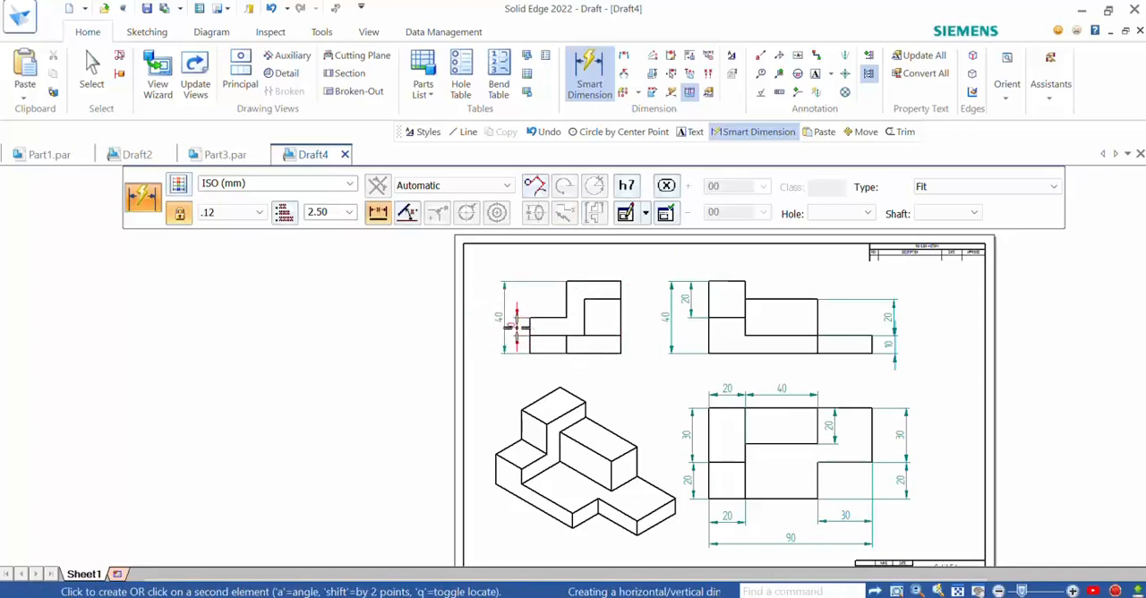
key(Escape)
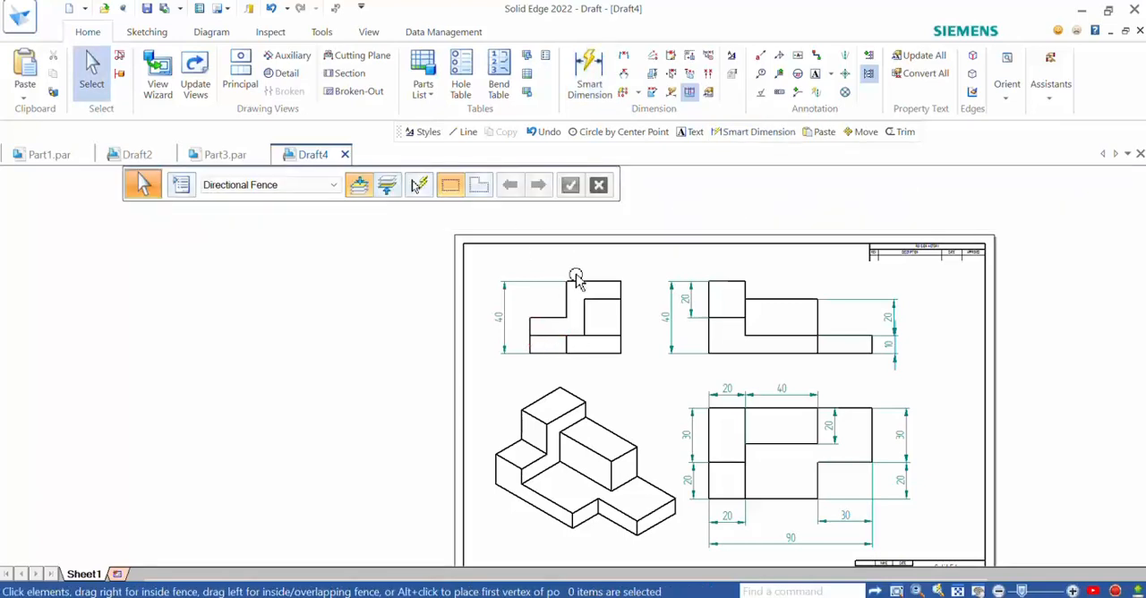
click(591, 90)
click(544, 318)
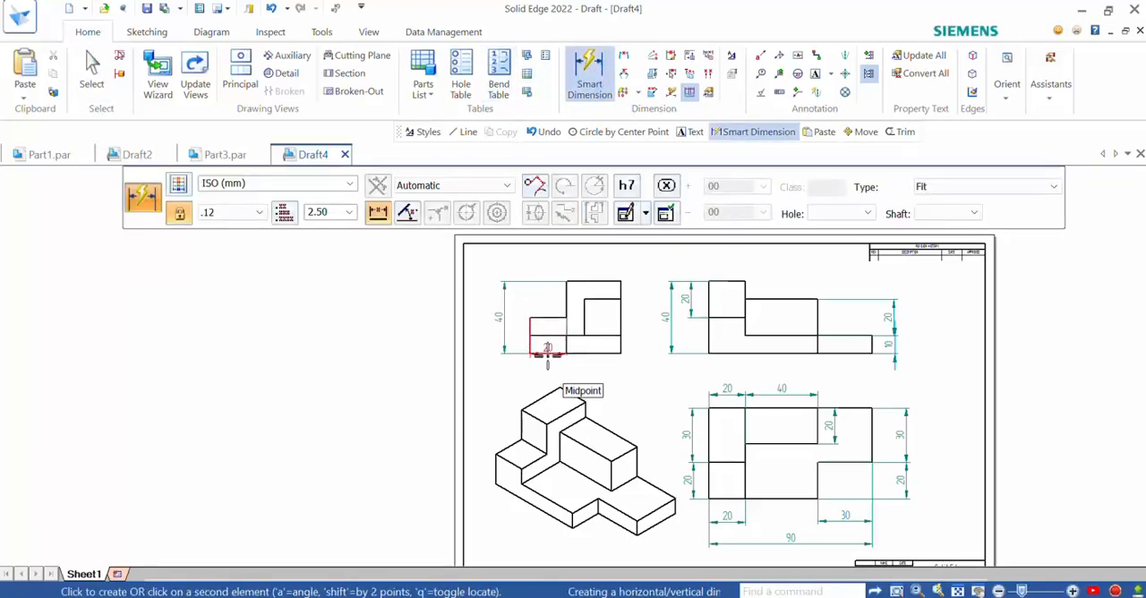
click(546, 352)
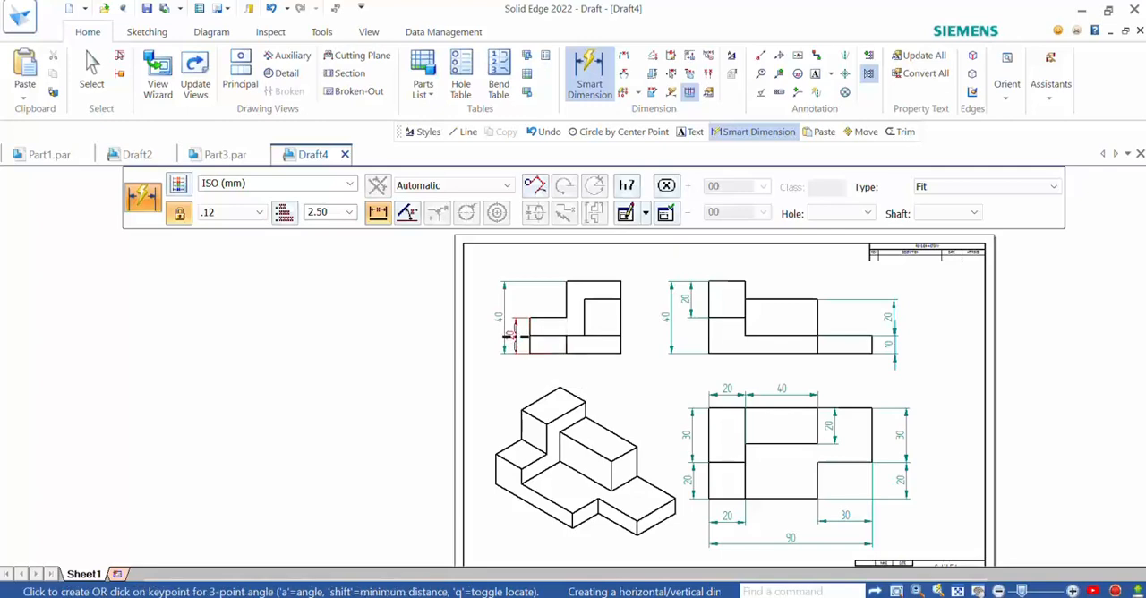
click(516, 338)
- Dimension the base thickness at the right edge of the side view
scroll(544, 339, up, 4)
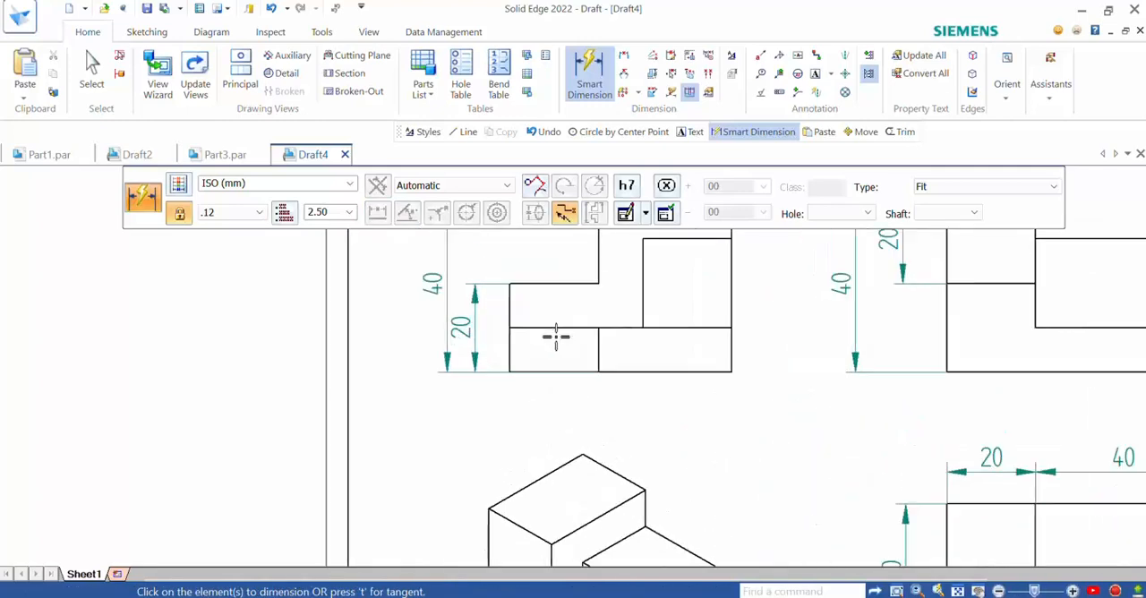
click(730, 348)
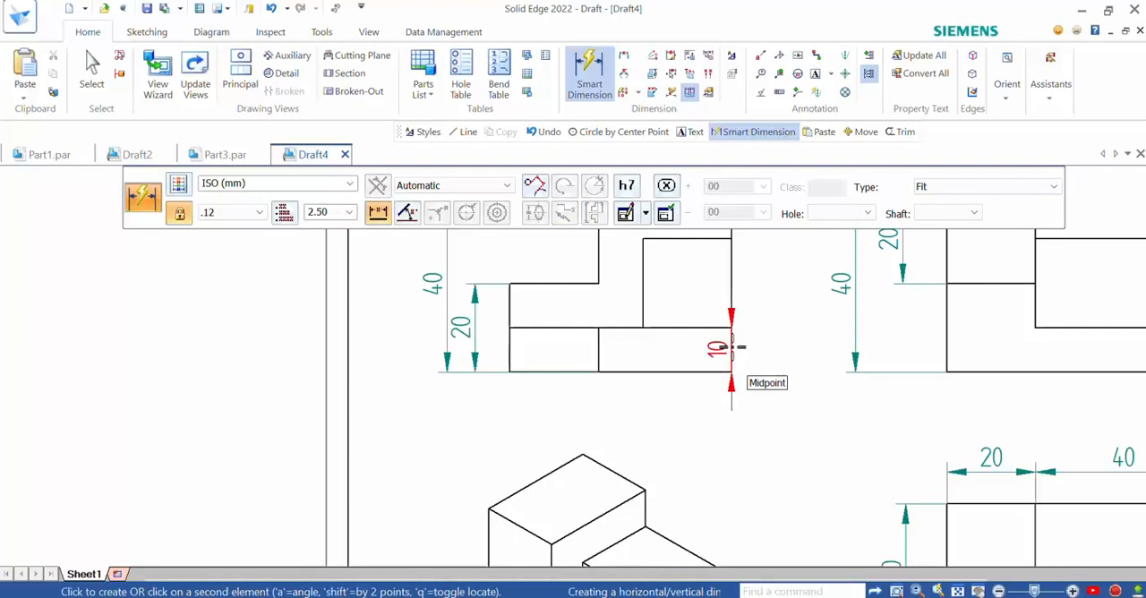
click(781, 345)
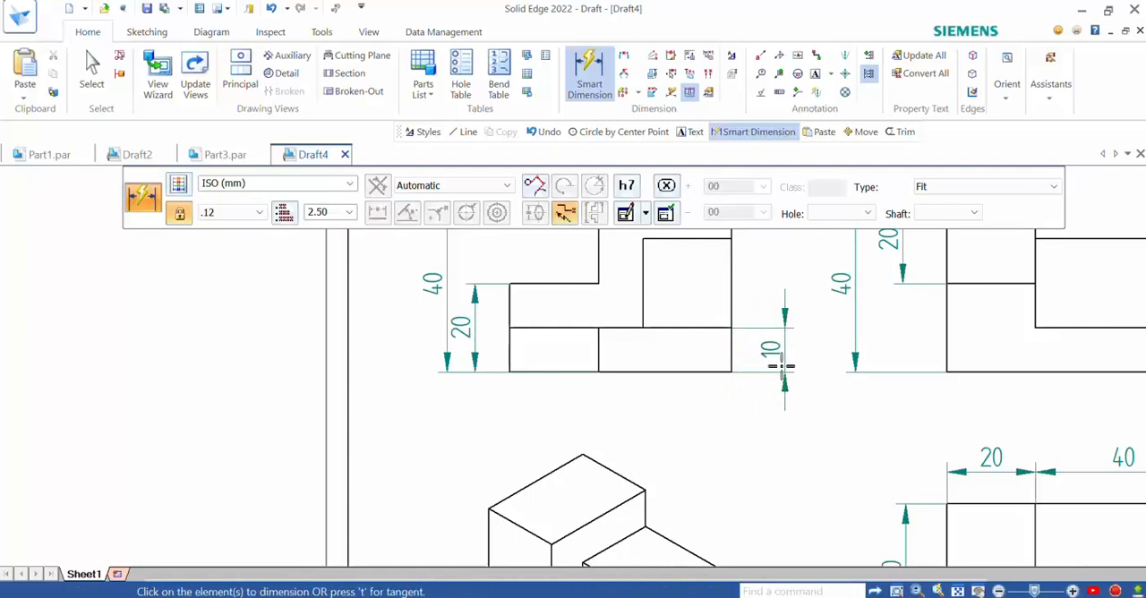
- Dimension the side view's top edge width and the height of the inner block, aligned above the base thickness dimension
scroll(659, 403, down, 2)
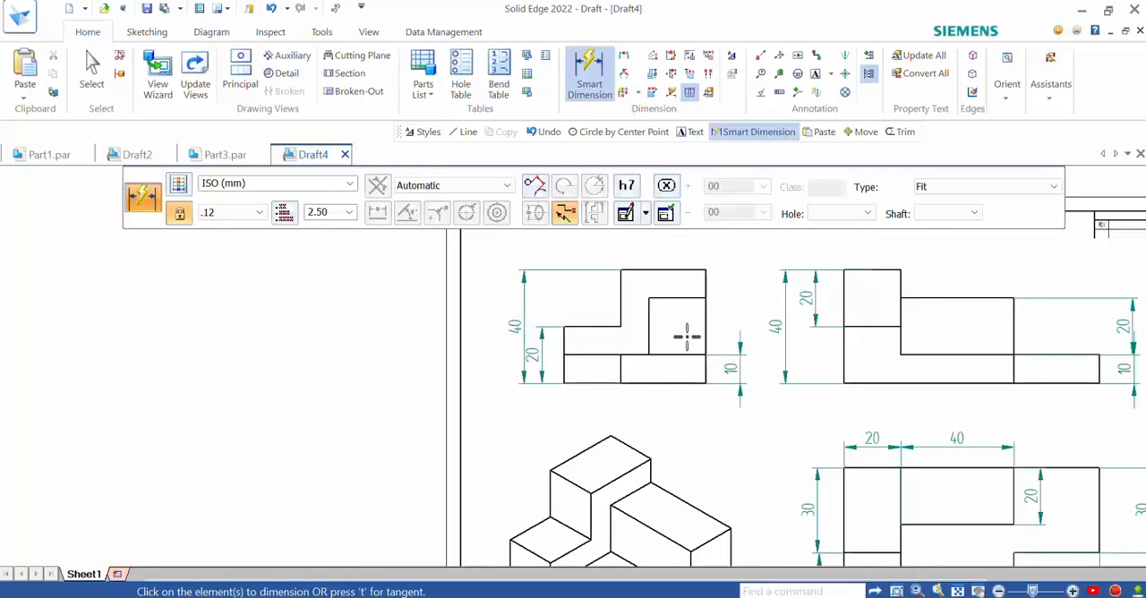
click(678, 269)
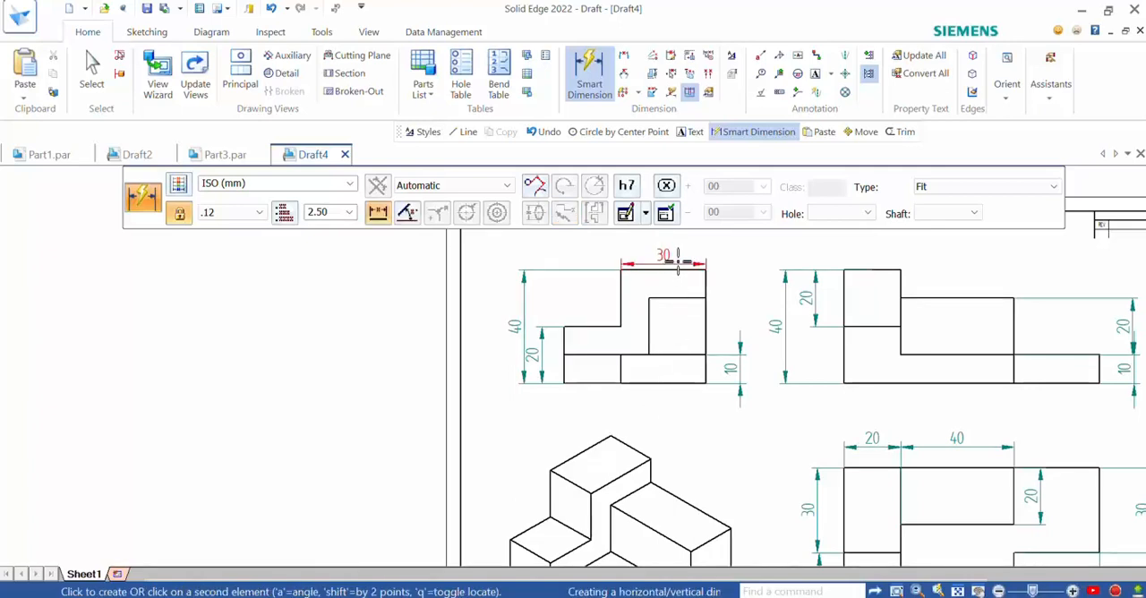
click(674, 247)
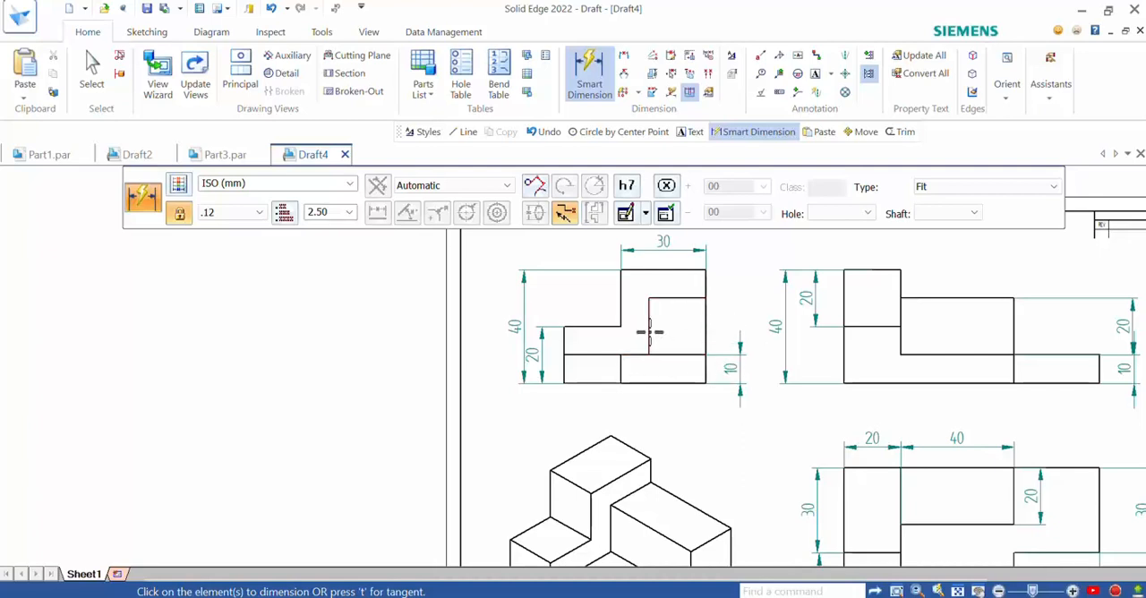
click(650, 333)
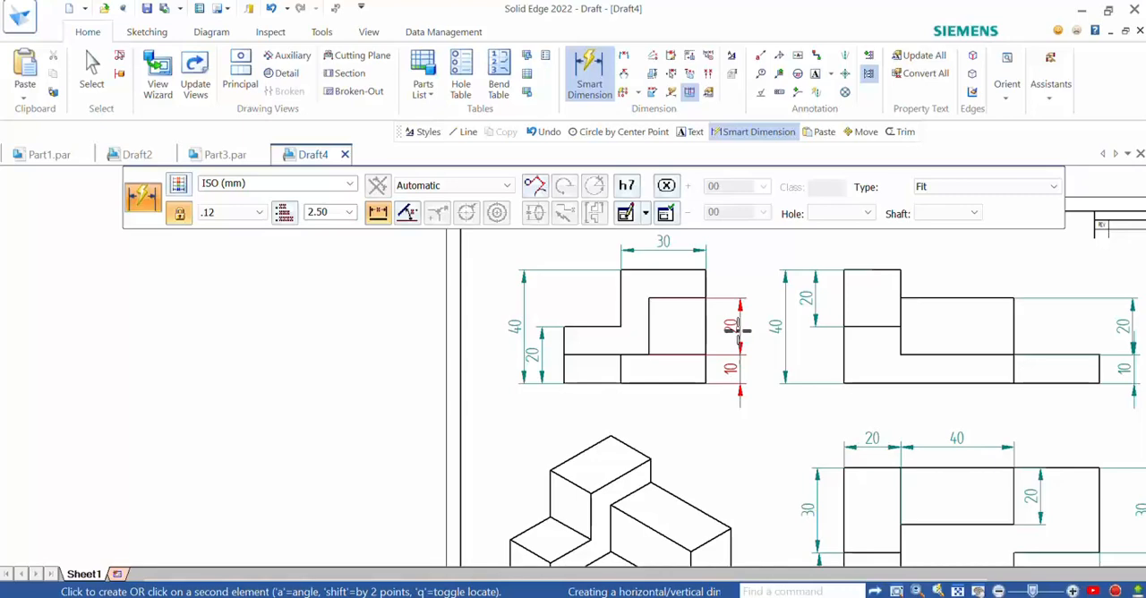
click(736, 330)
scroll(671, 307, down, 3)
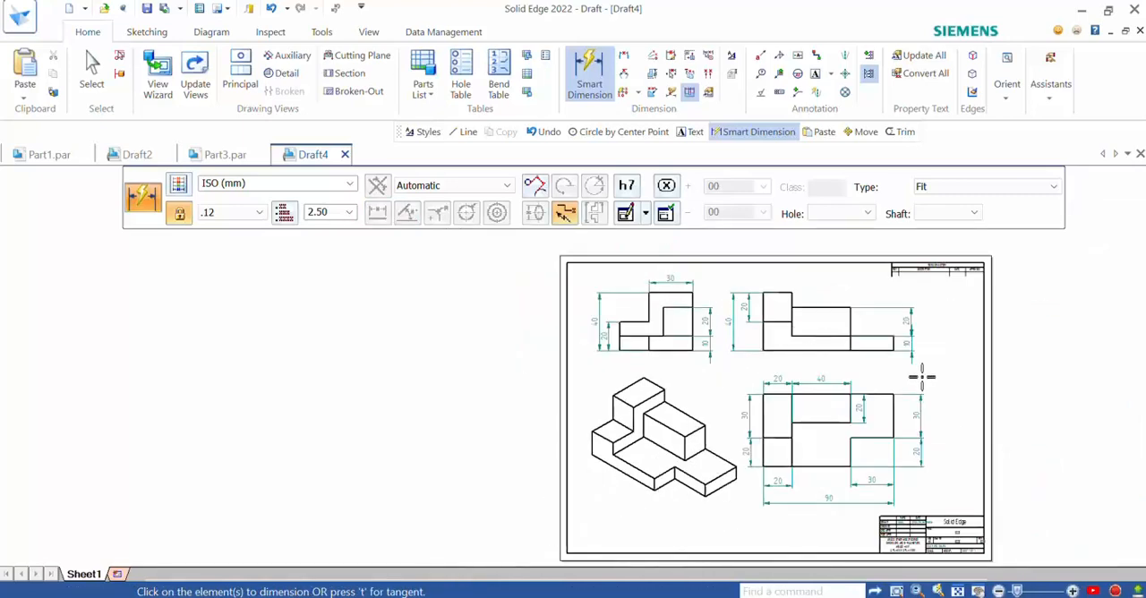
scroll(886, 421, up, 2)
scroll(591, 461, down, 2)
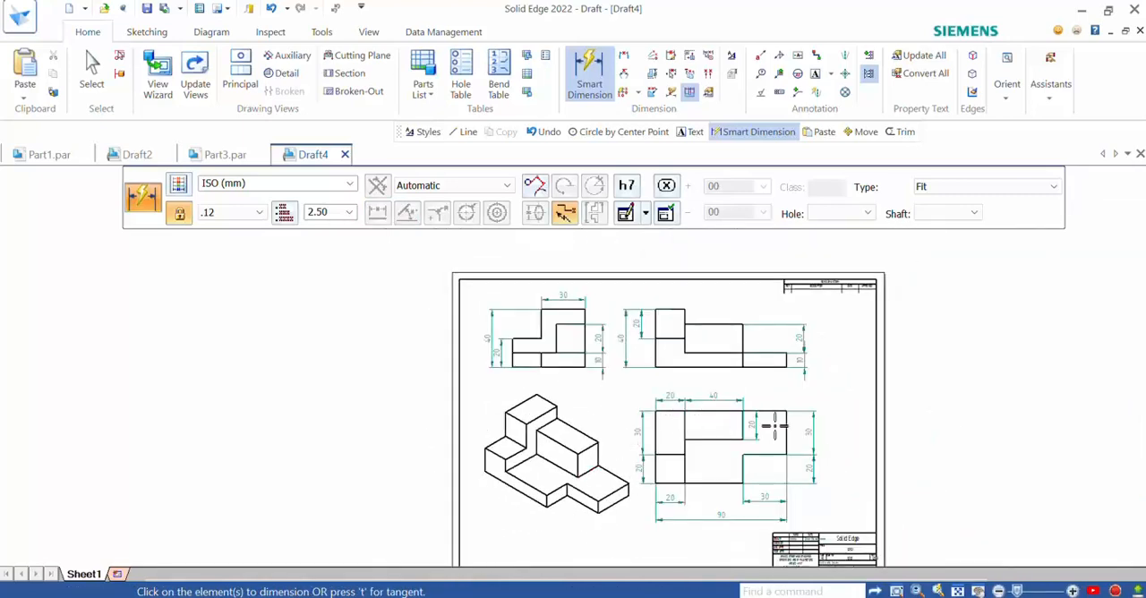
- Add the text label "front view" beneath the front view
scroll(774, 427, up, 1)
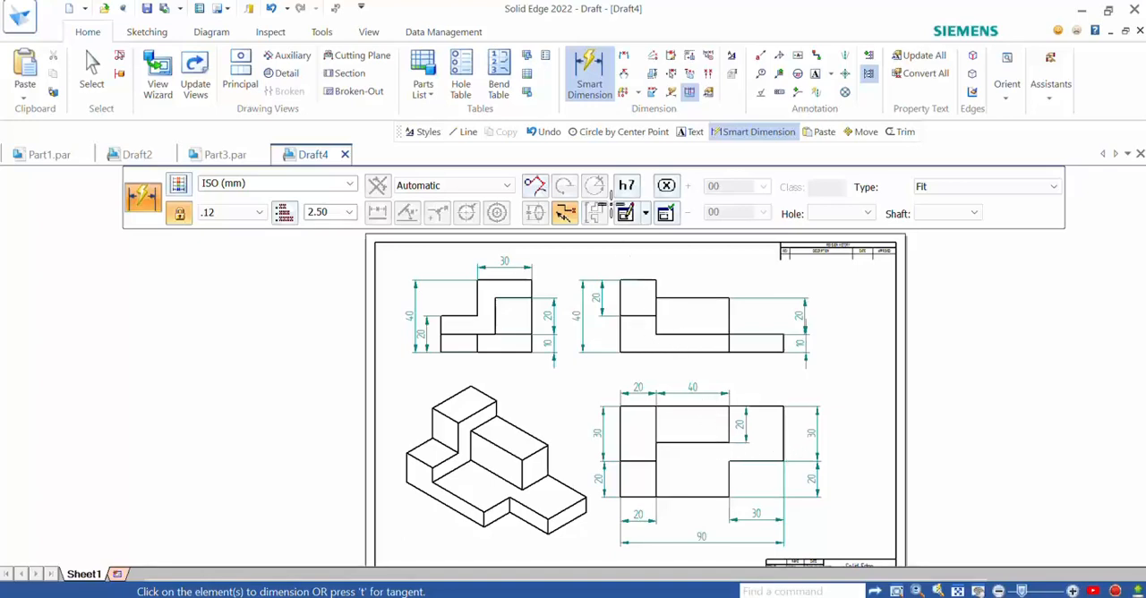
click(815, 75)
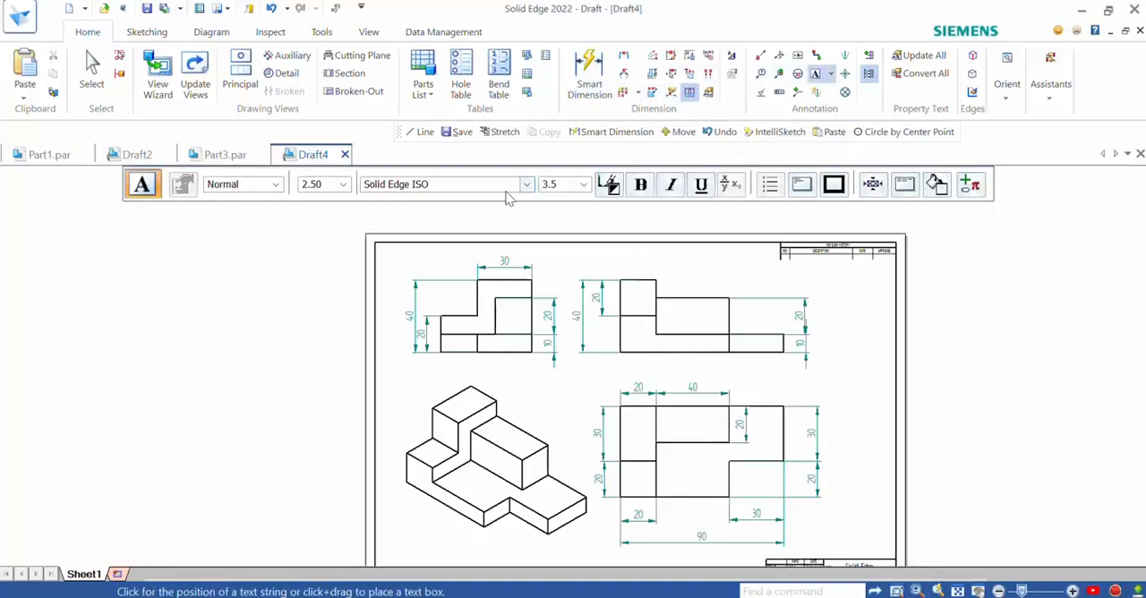
scroll(684, 360, up, 2)
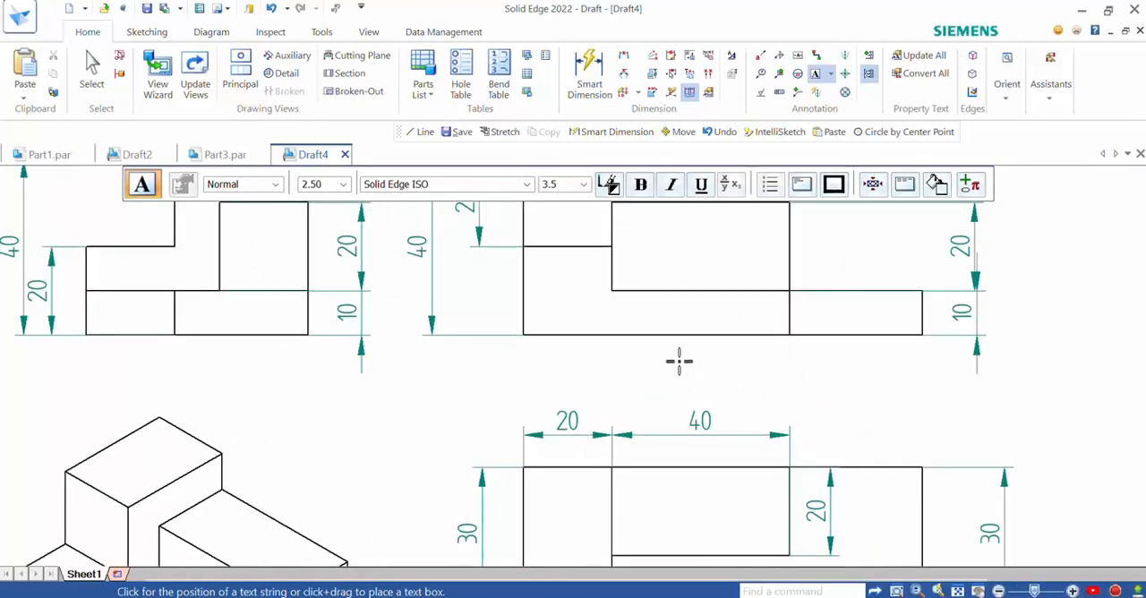
click(660, 362)
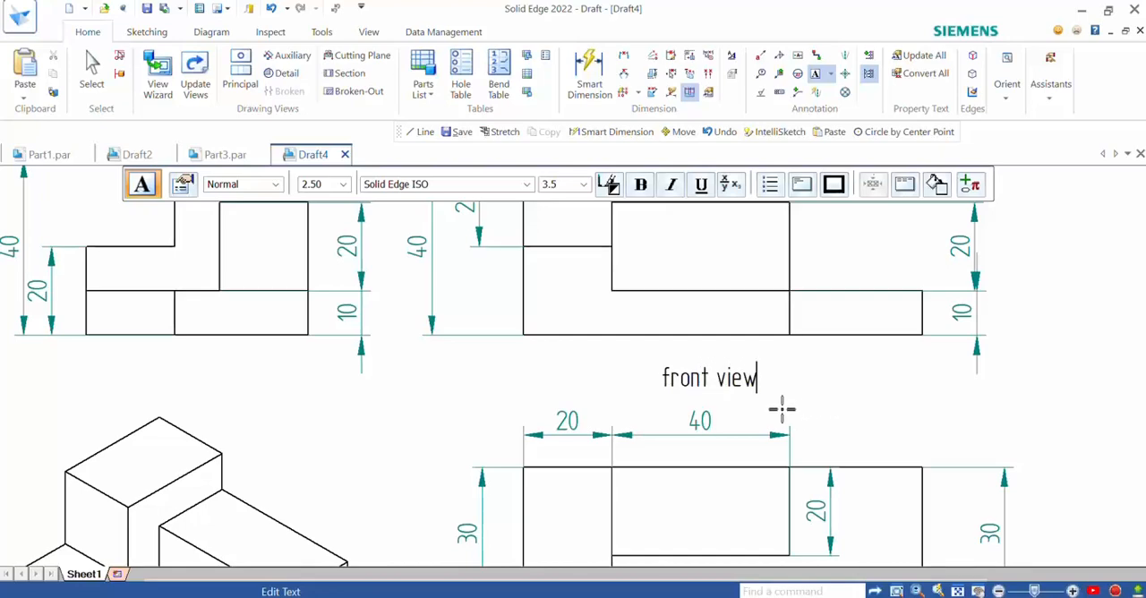
key(Escape)
- Format the "front view" label as bold, italic and underlined
click(682, 380)
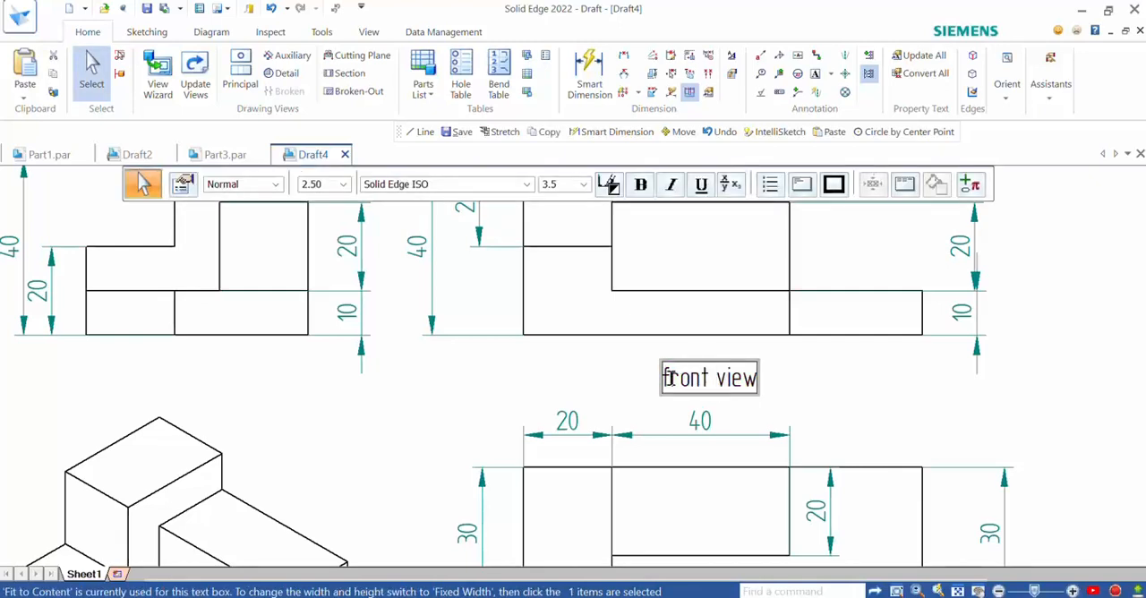
drag(665, 378, 762, 379)
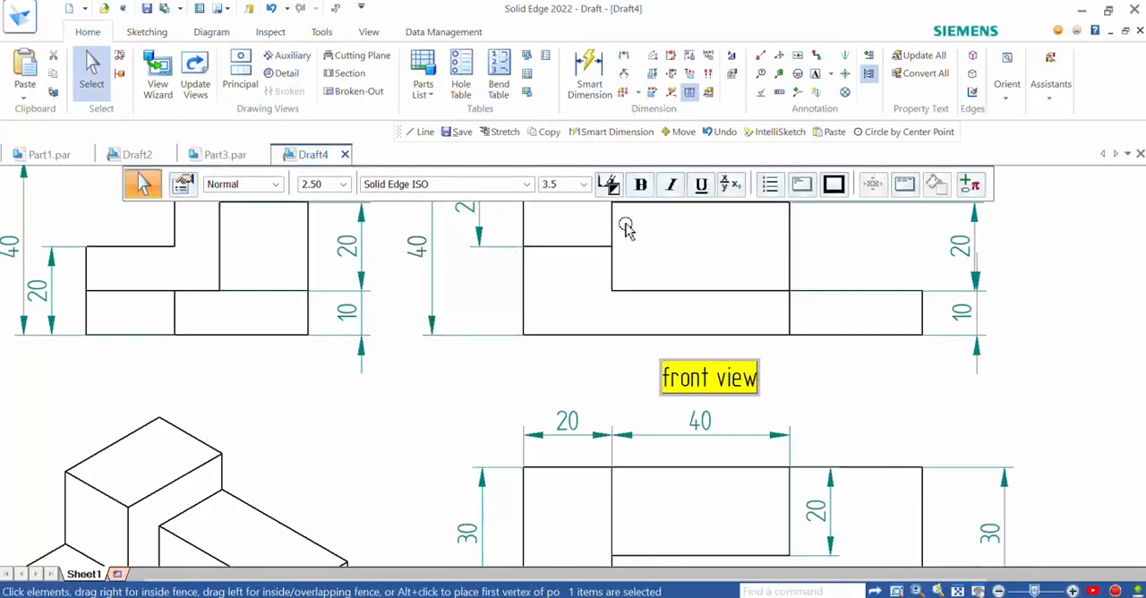
click(701, 188)
click(641, 184)
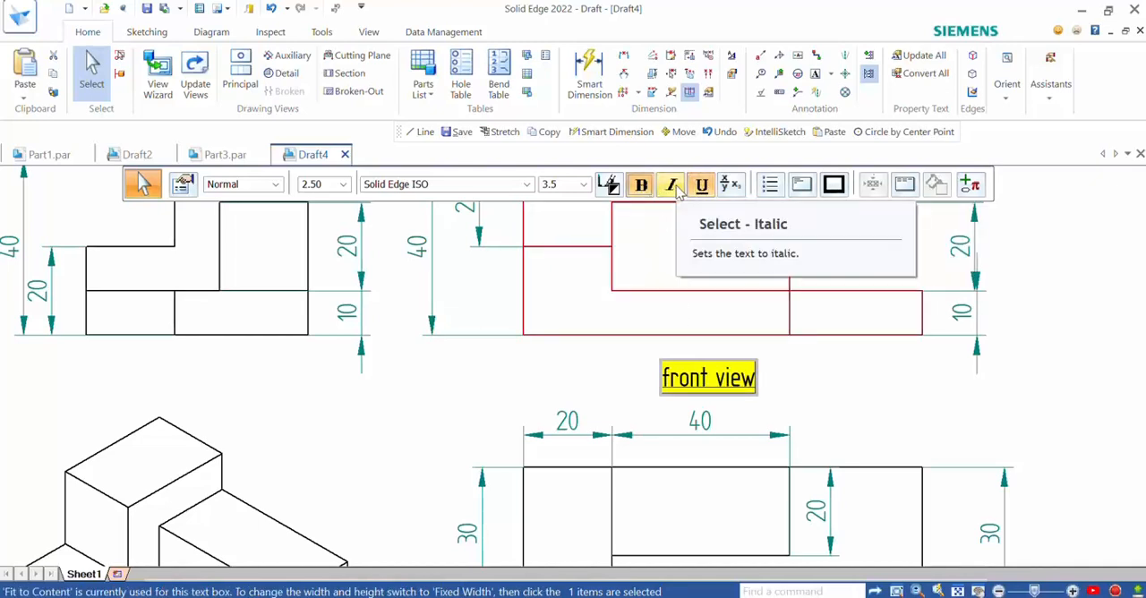
click(671, 184)
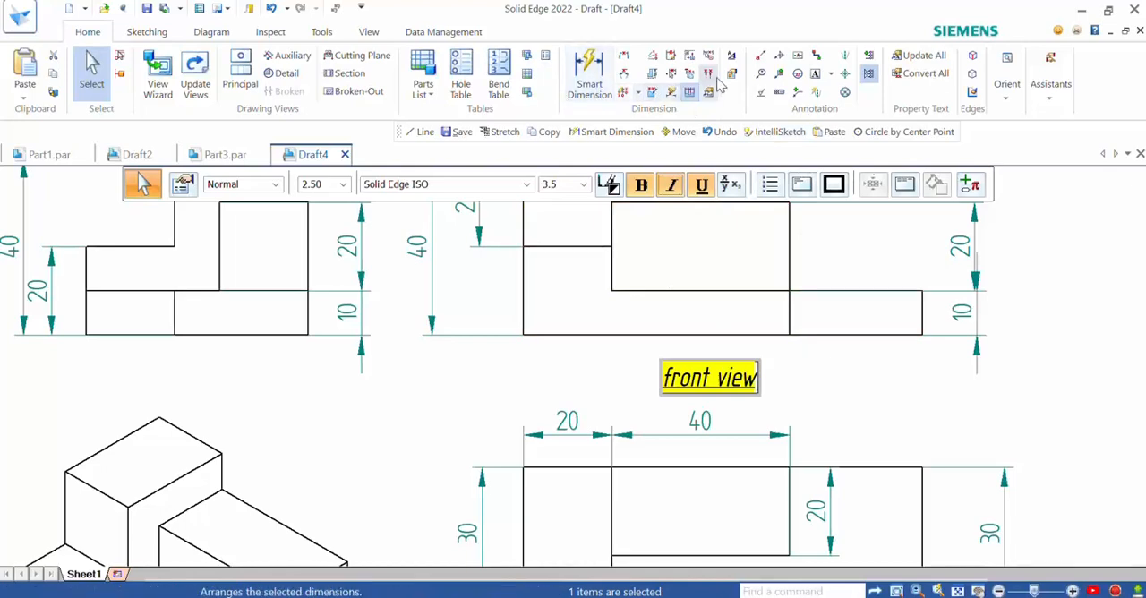
- Add the text label "right side view" beneath the side view
click(817, 75)
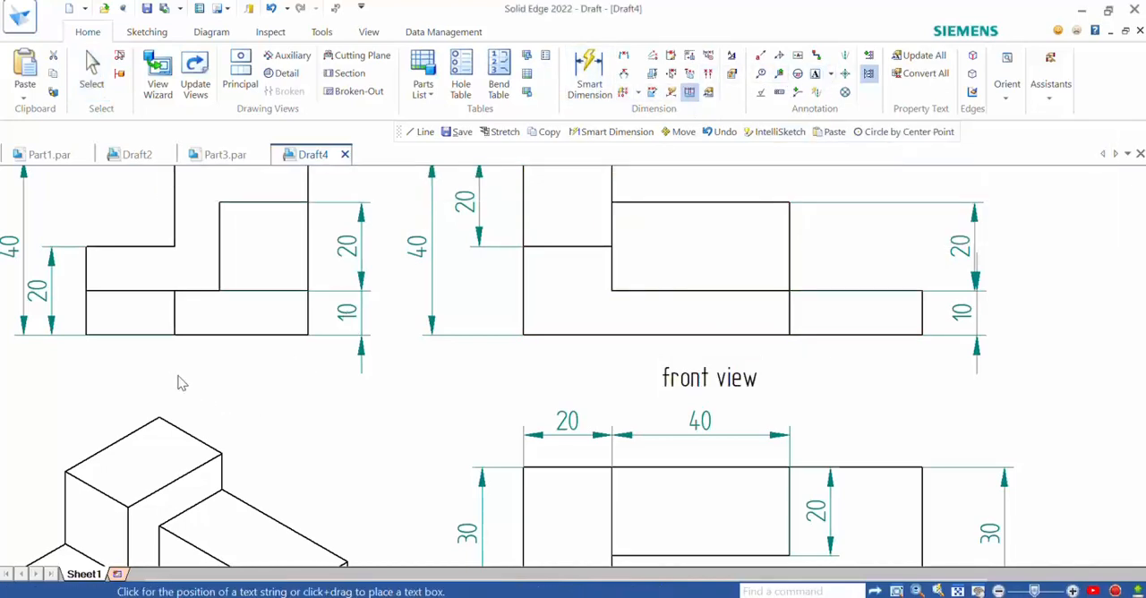
click(139, 364)
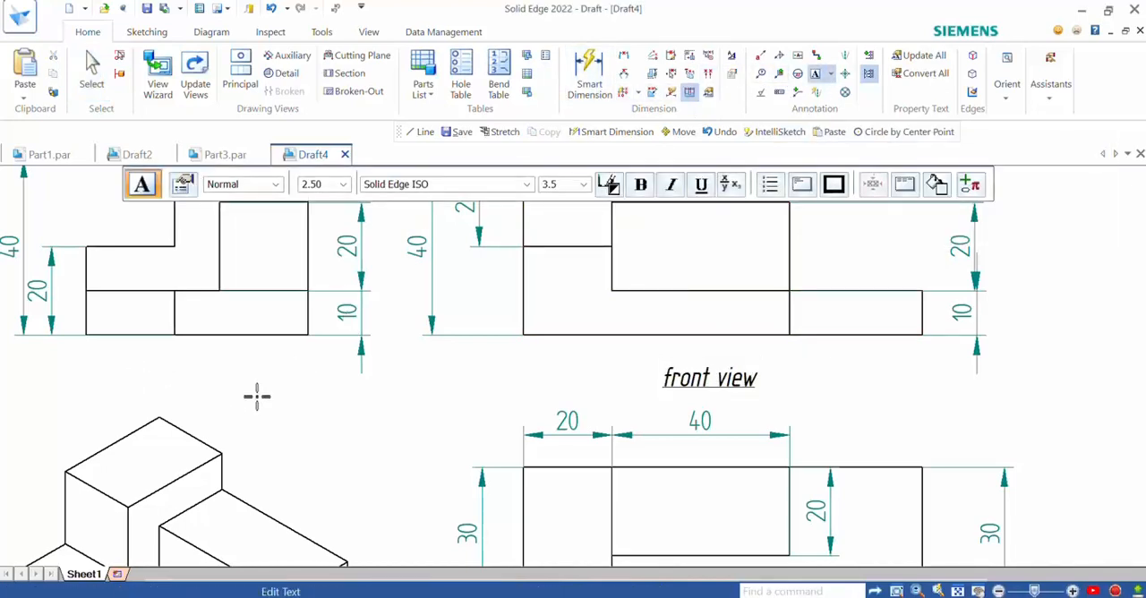
text(right side view)
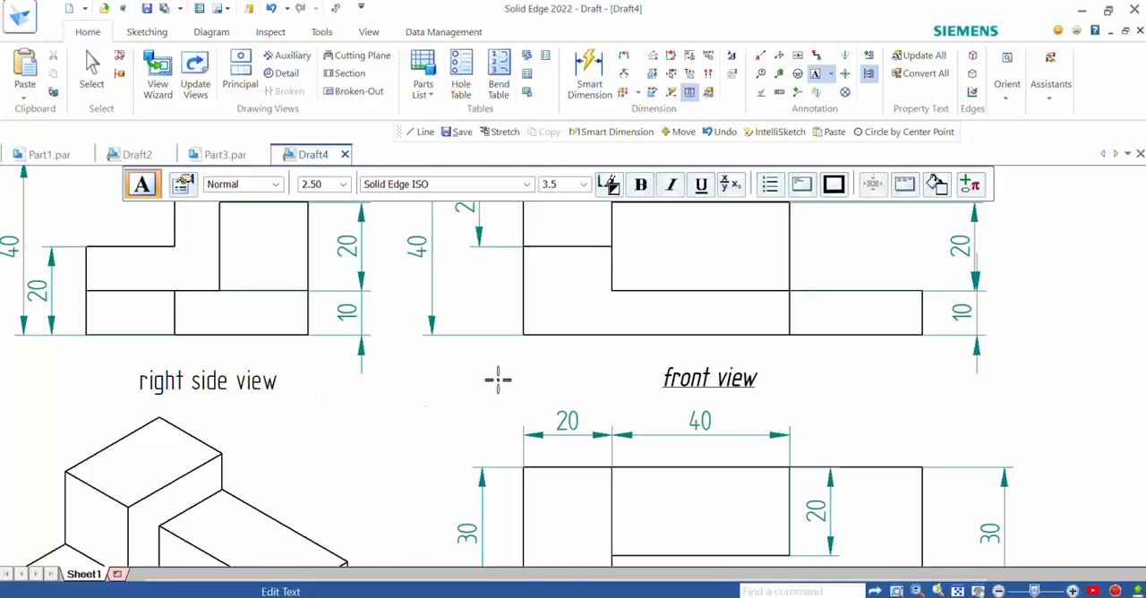
- Add the text label "top view" beneath the top view's overall length dimension
scroll(500, 367, down, 4)
scroll(594, 468, down, 2)
scroll(594, 443, up, 5)
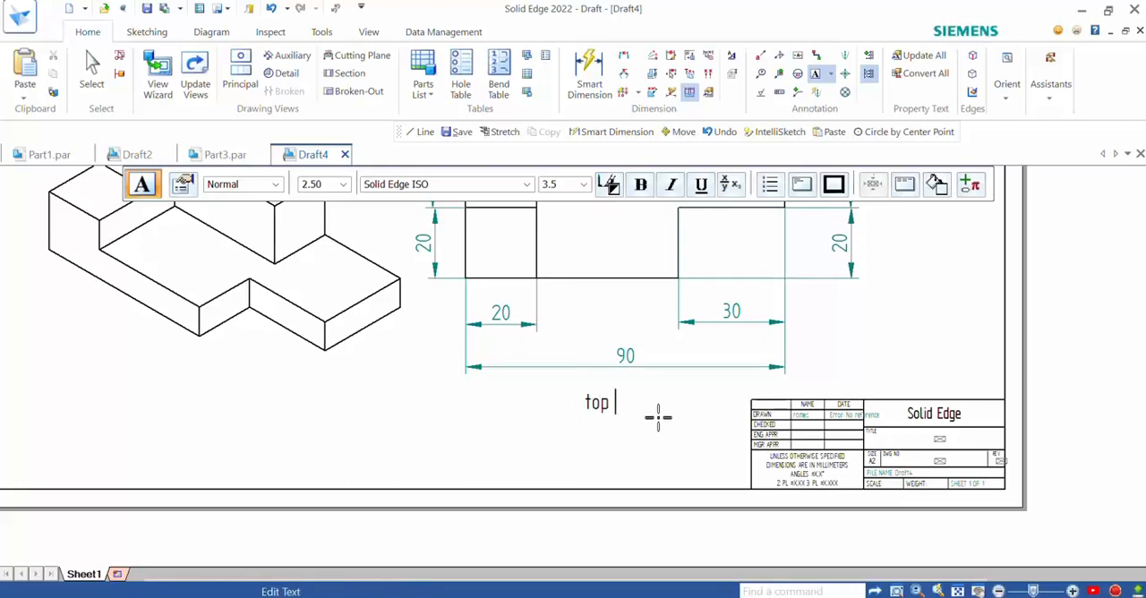
text(view)
scroll(659, 417, down, 6)
scroll(671, 272, up, 2)
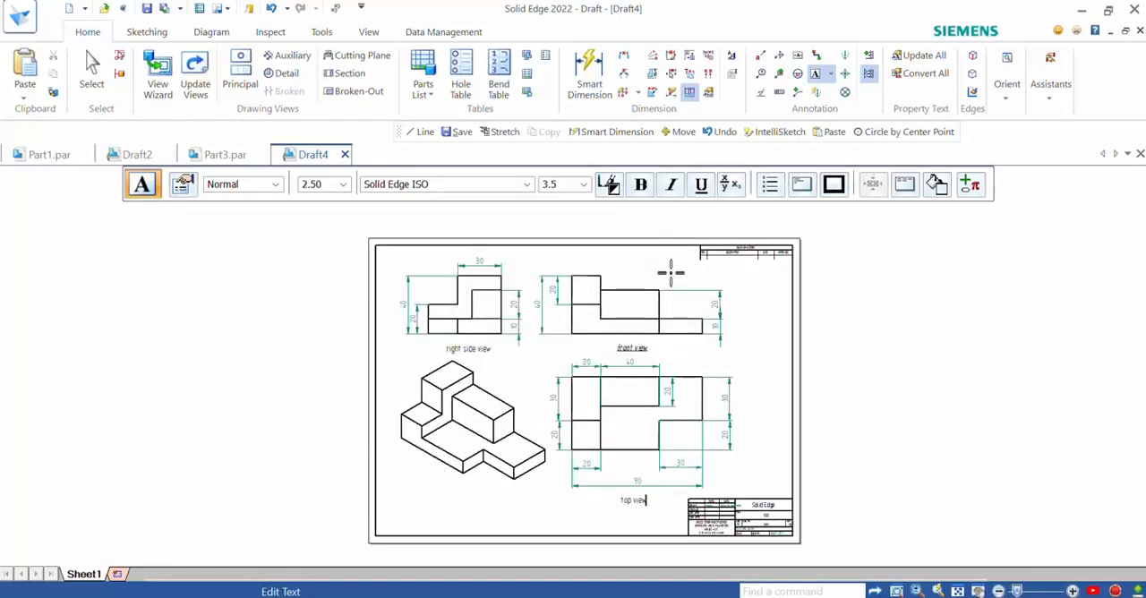
scroll(671, 272, up, 1)
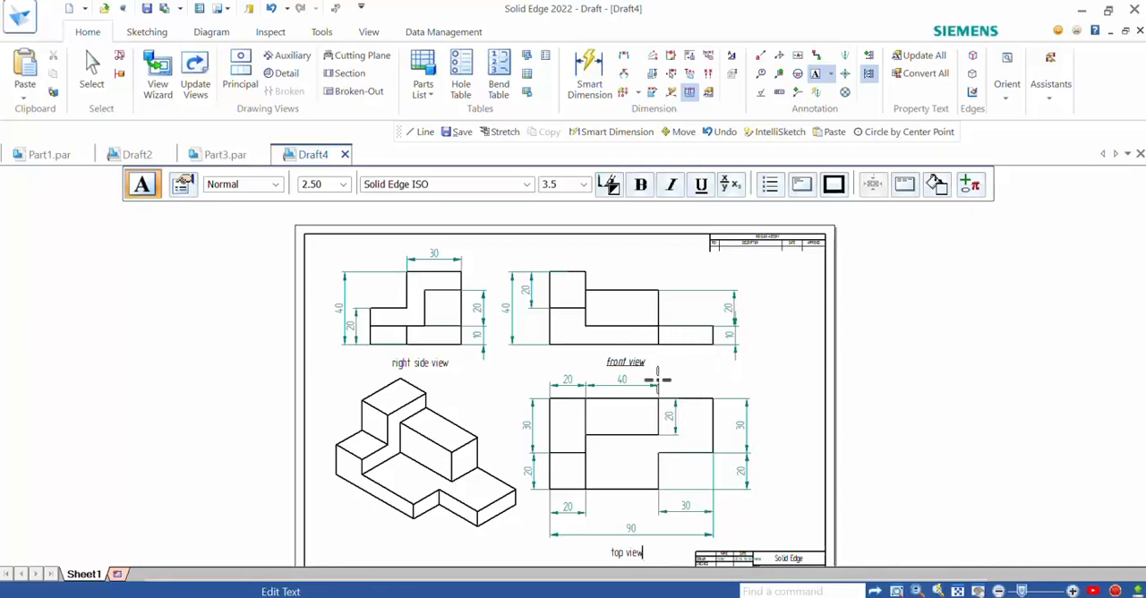
click(772, 597)
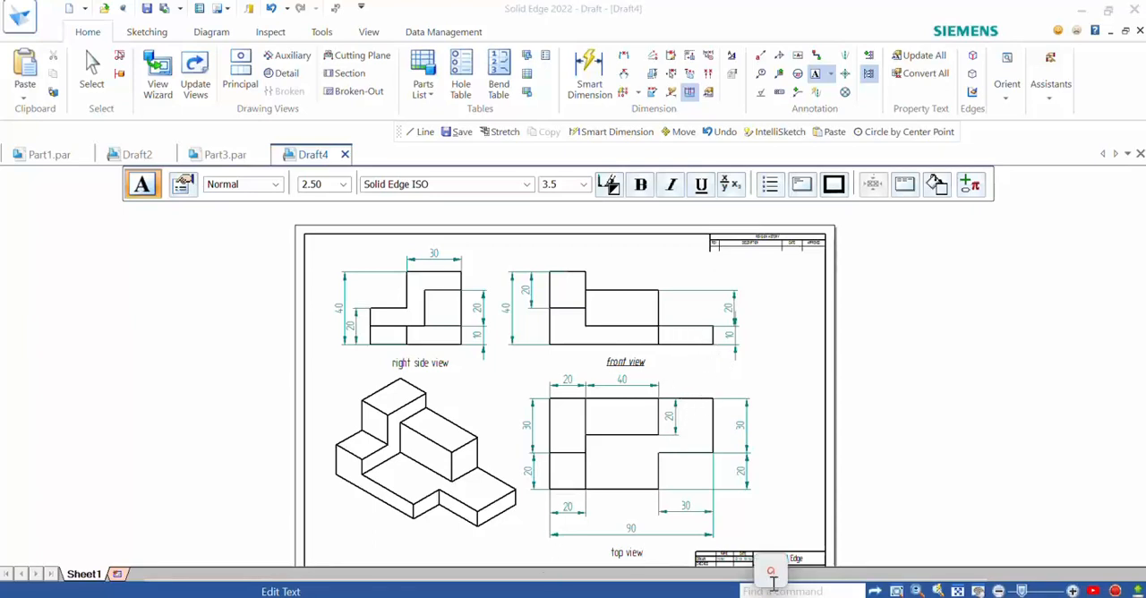